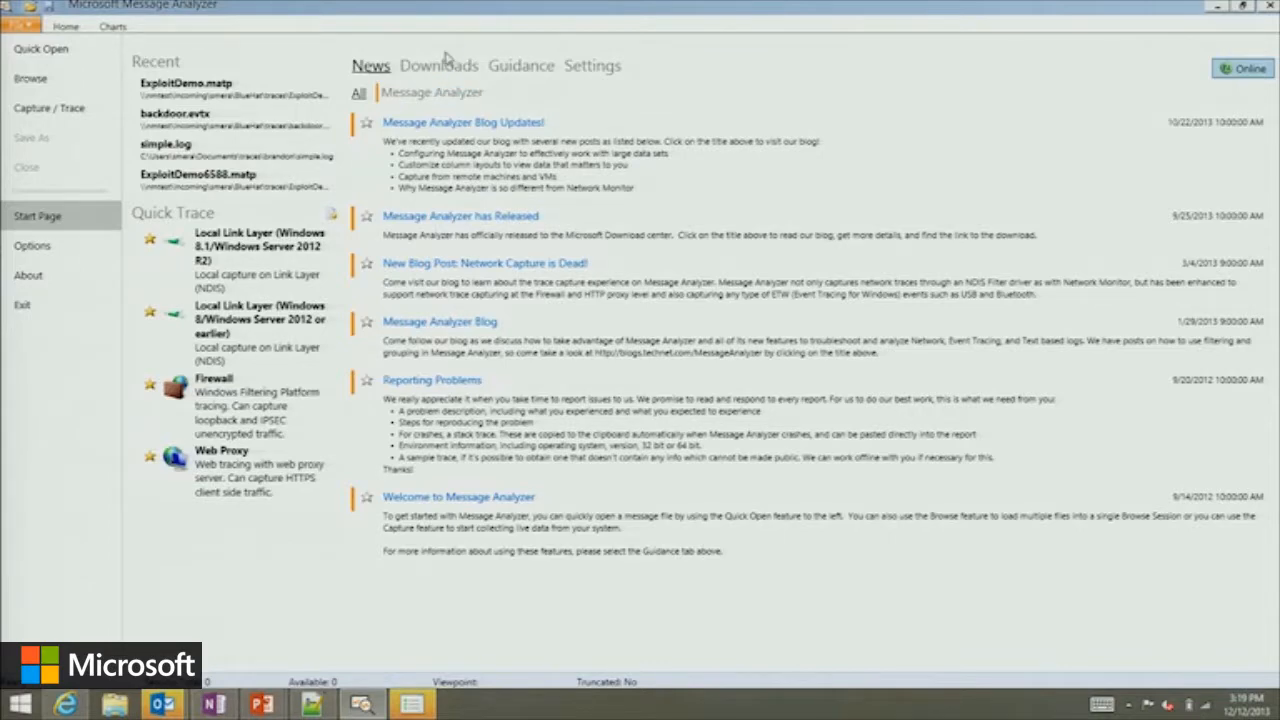
Open the live capture setup and look through the available trace providers and scenarios.
click(72, 117)
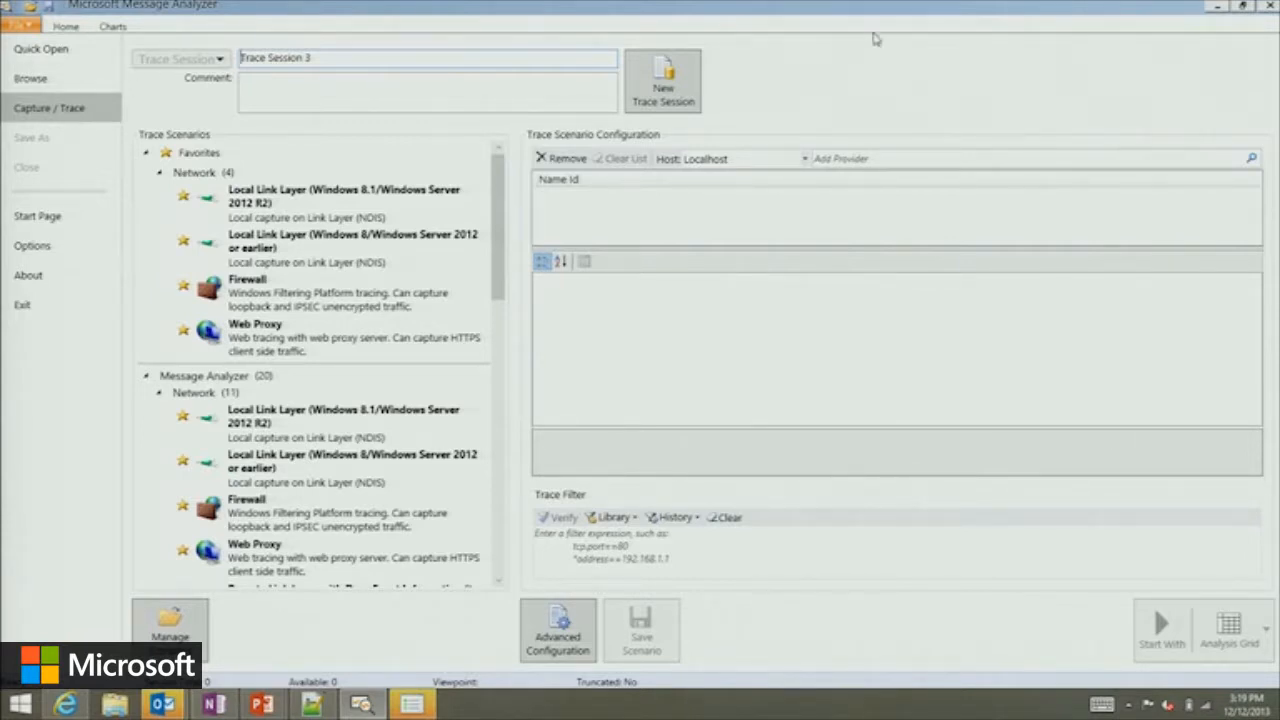
click(870, 157)
scroll(1046, 216, down, 3)
scroll(1046, 216, up, 3)
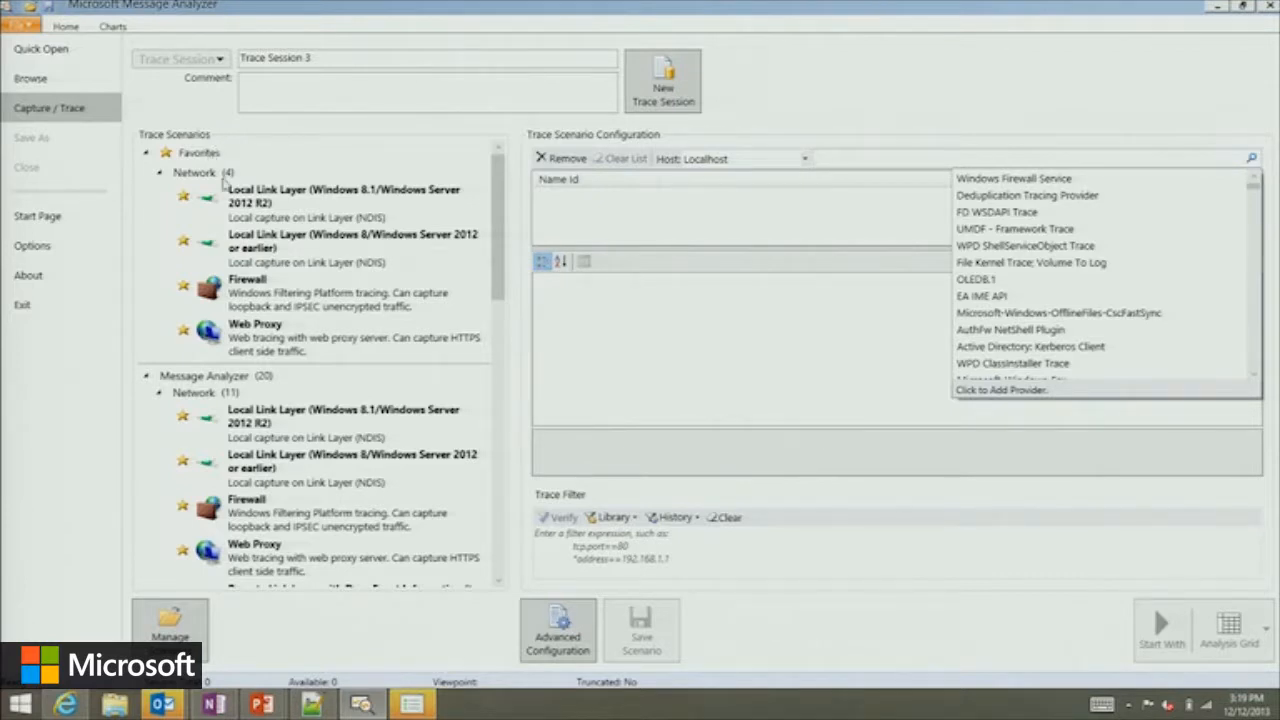
click(320, 258)
mouse_move(500, 214)
mouse_down()
mouse_move(499, 229)
mouse_move(496, 177)
mouse_up()
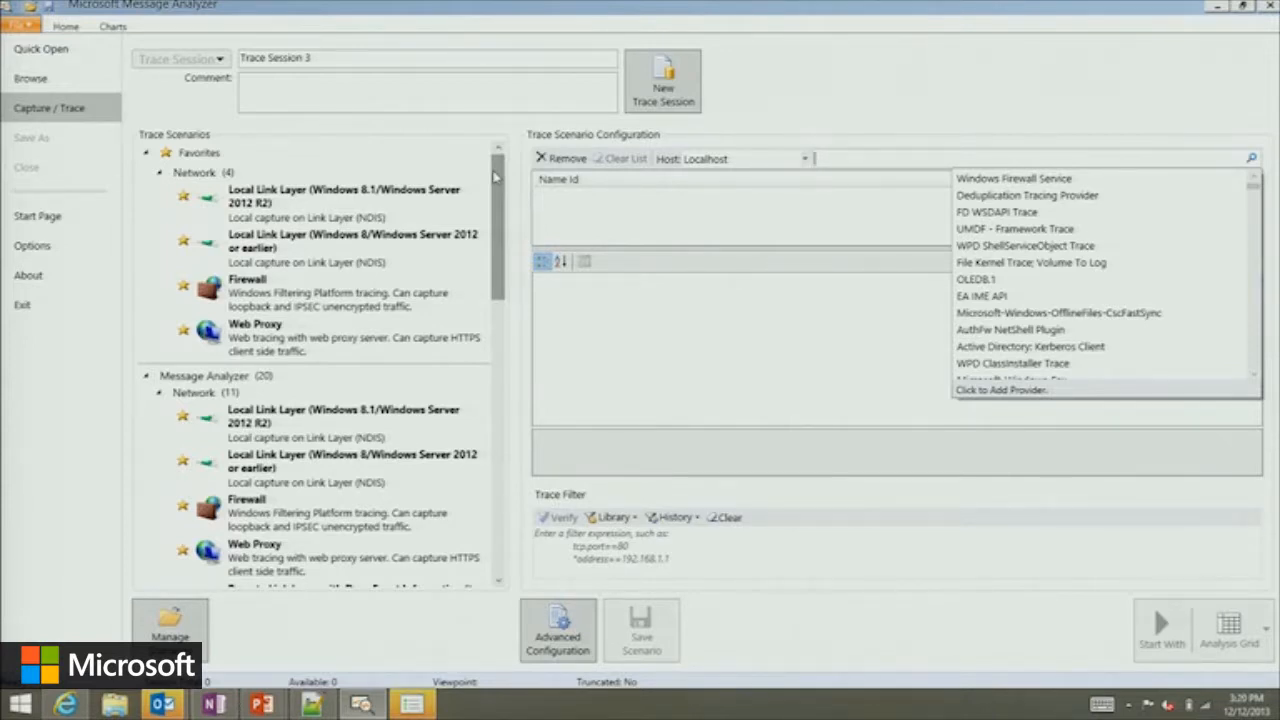
Load the Local Link Layer (Windows 8.1/Windows Server 2012 R2) trace scenario, and look through the remaining trace scenarios.
click(300, 209)
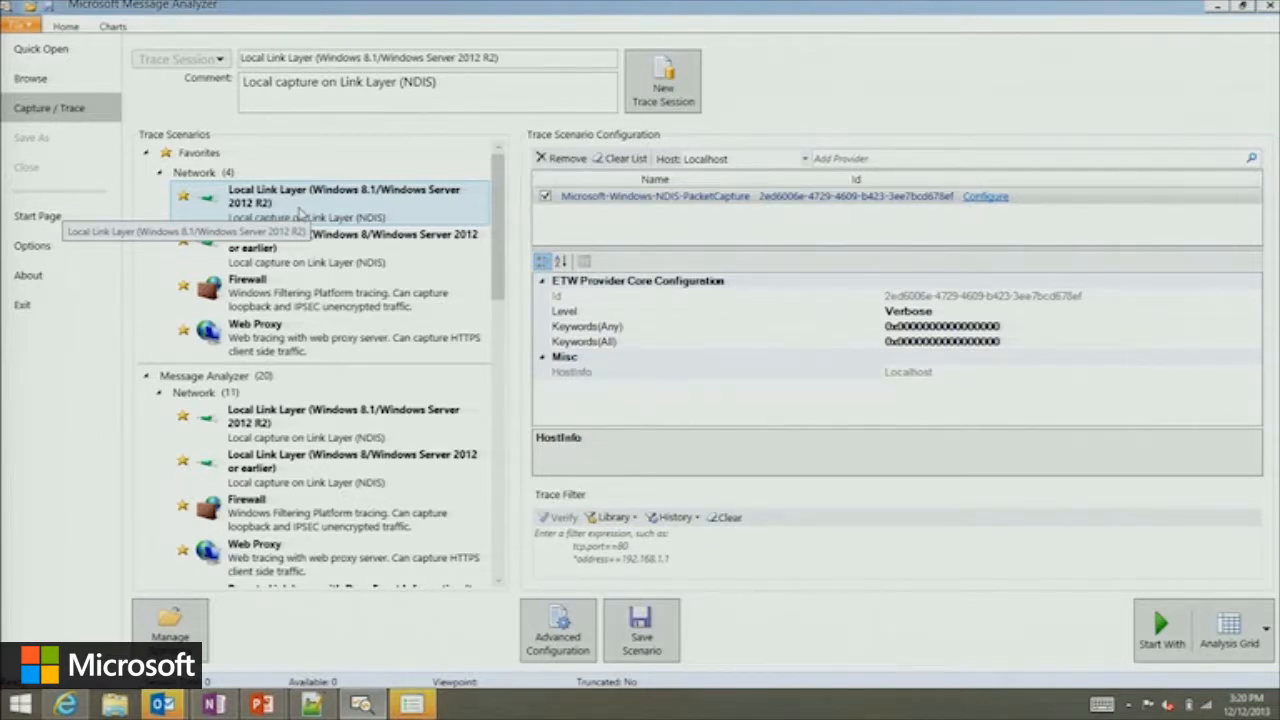
scroll(320, 250, down, 8)
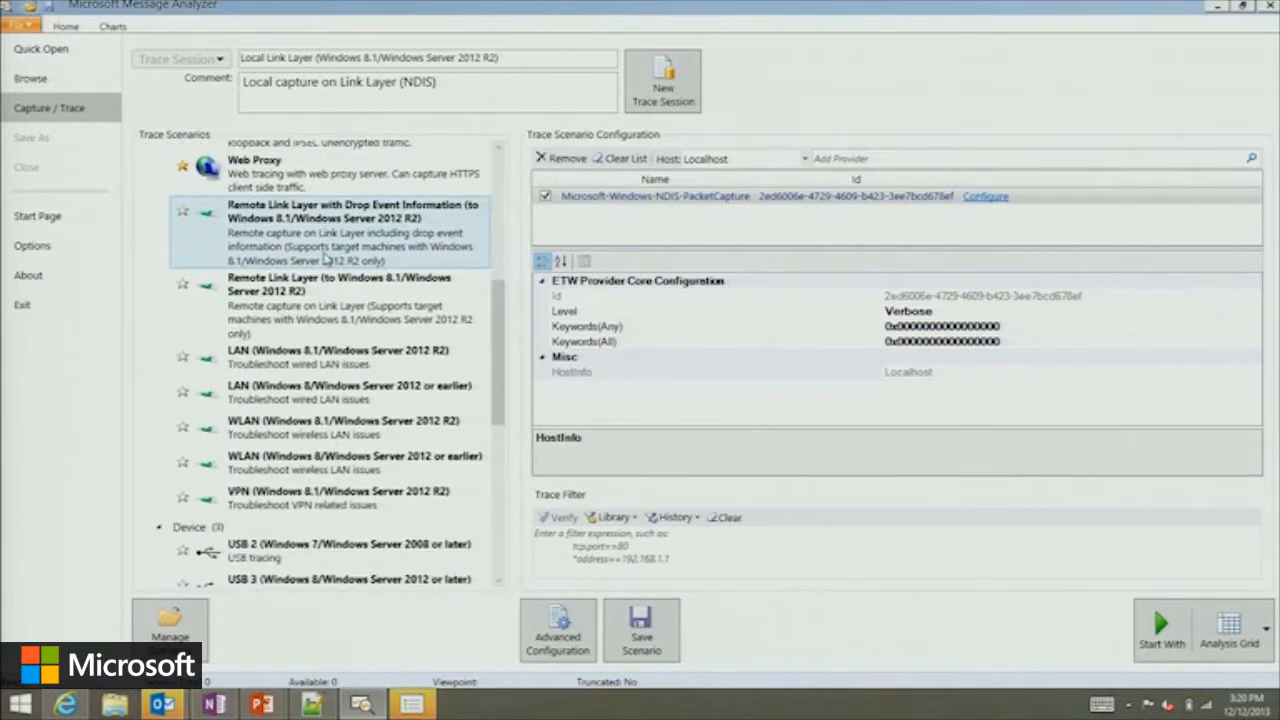
scroll(325, 258, down, 3)
scroll(325, 258, down, 3)
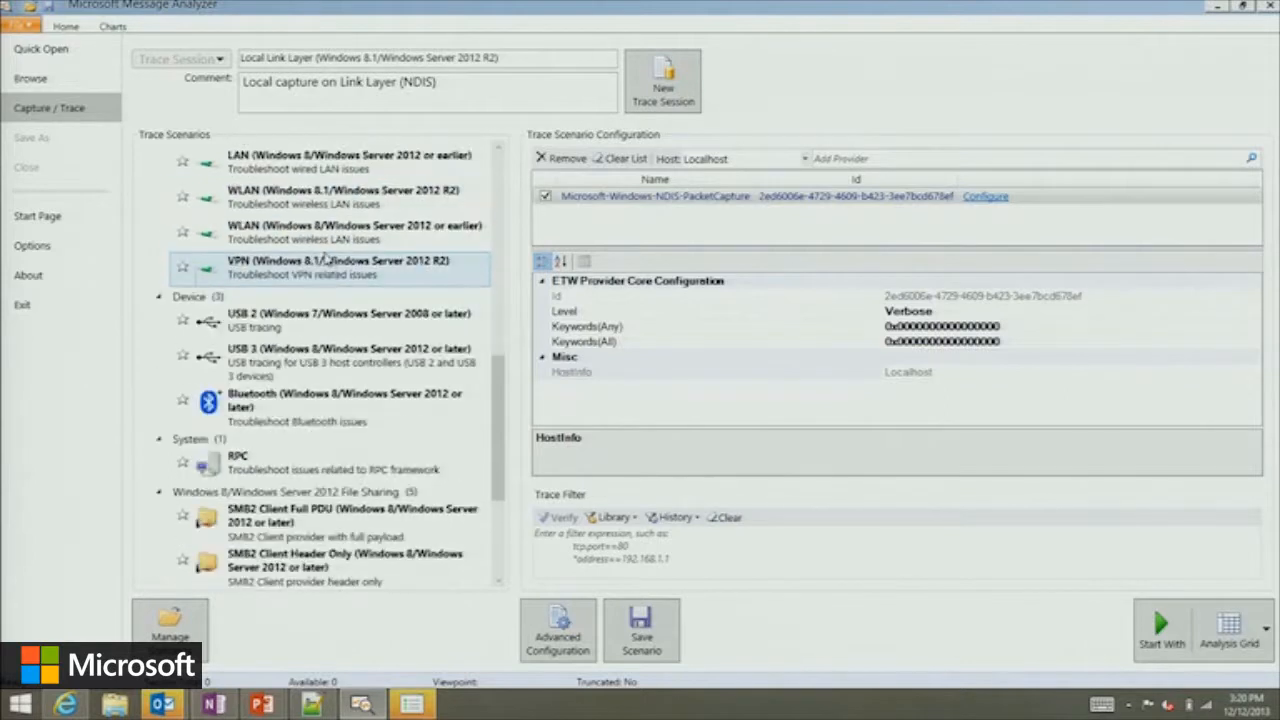
Try to load the USB 3 (Windows 8/Windows Server 2012 or later) trace scenario, and cancel loading its providers.
click(278, 462)
click(305, 380)
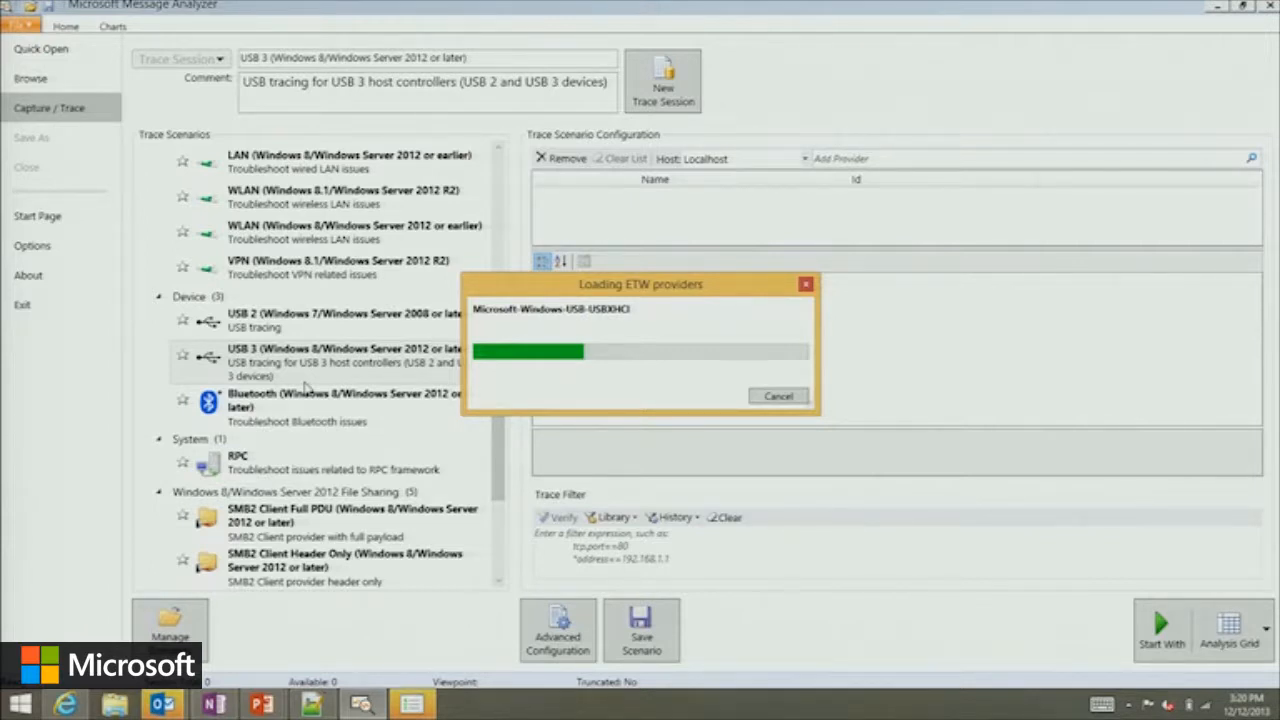
click(776, 400)
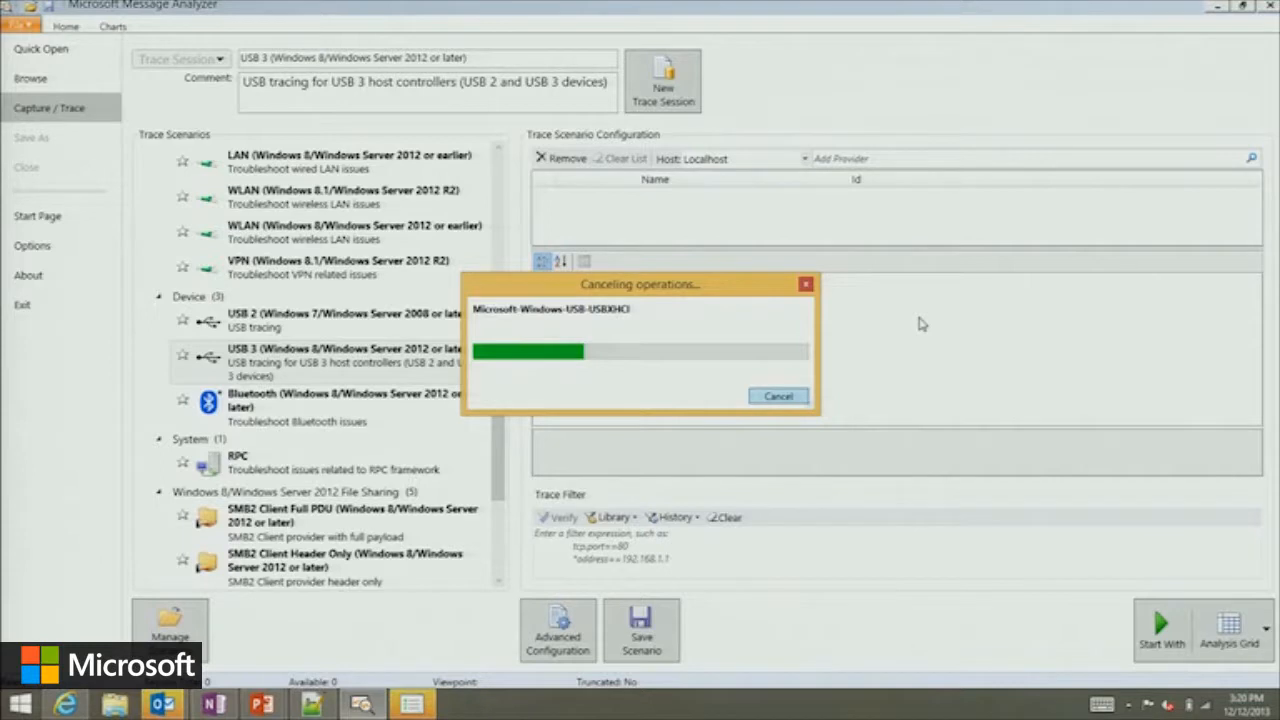
click(803, 285)
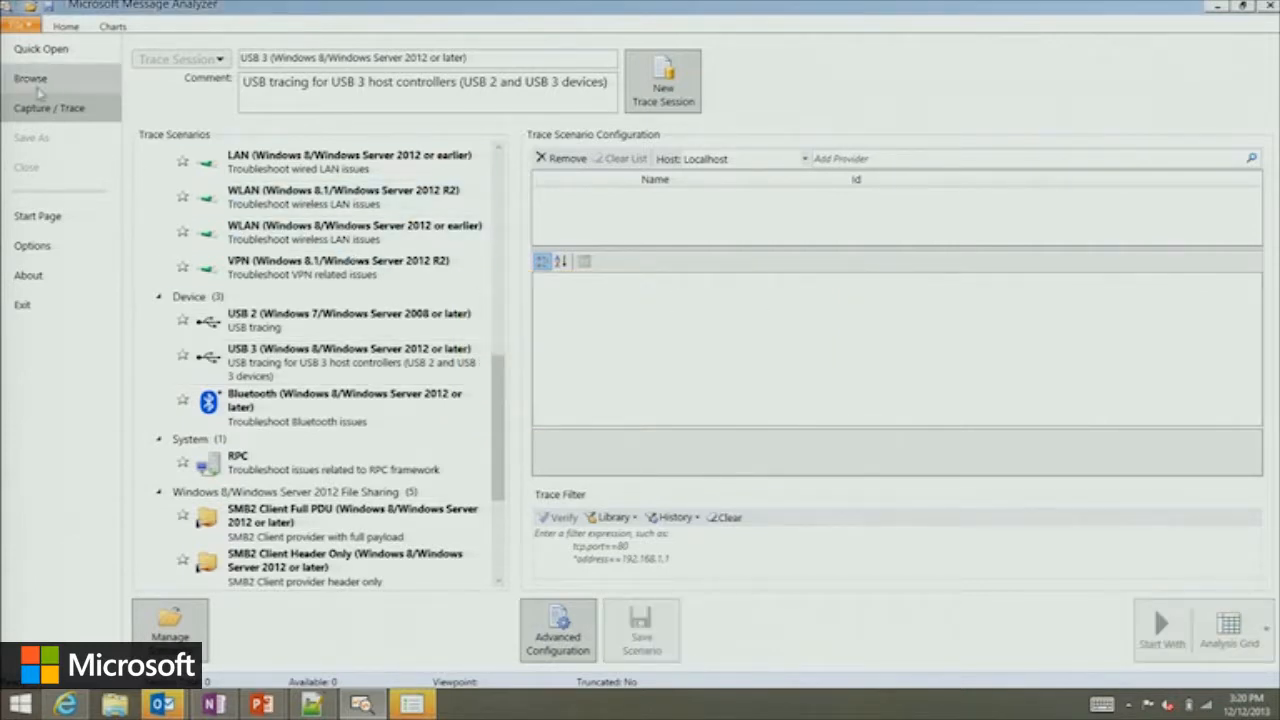
Start a browse session and add the file ExploitDemo.matp from the traces folder to its import list.
click(38, 88)
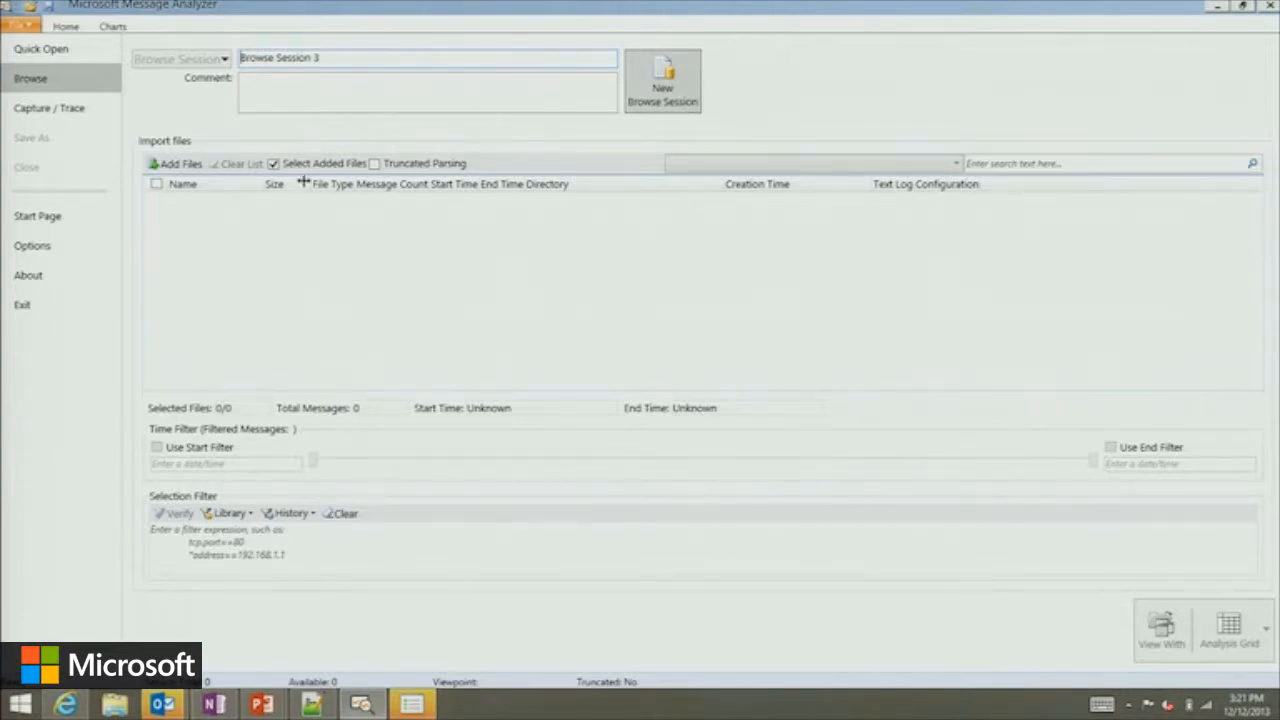
click(172, 163)
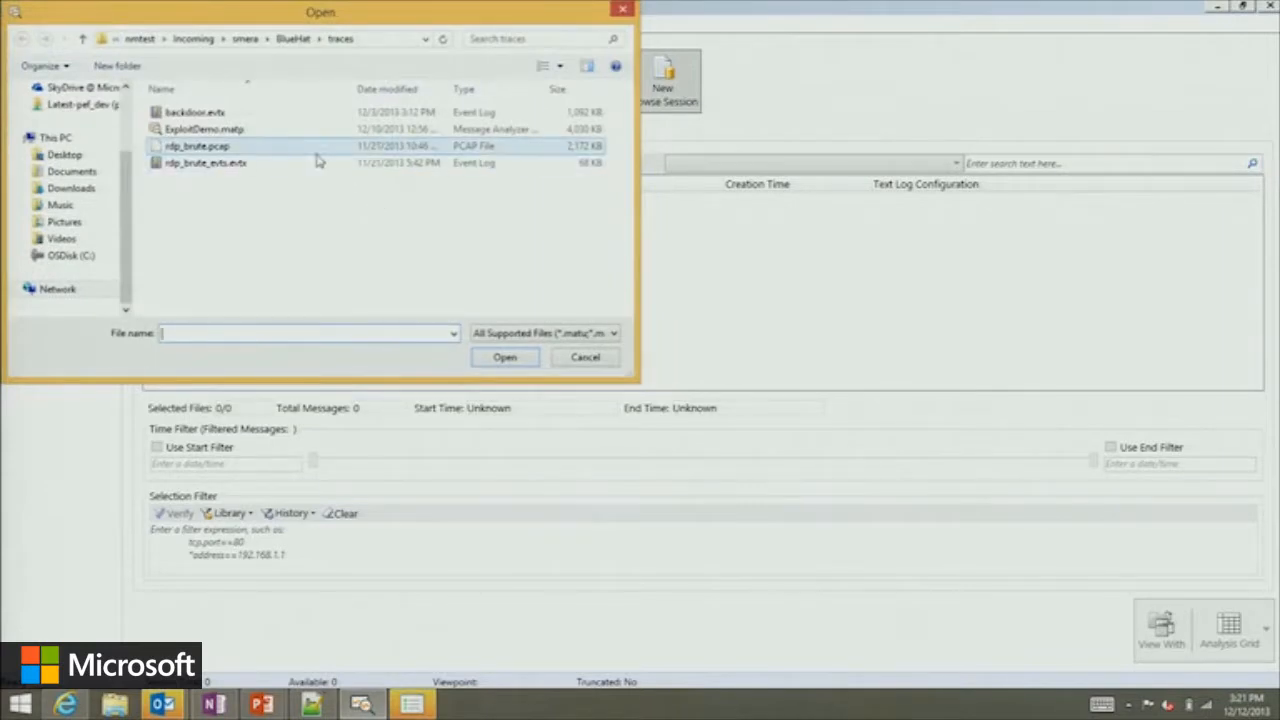
click(214, 130)
key(Return)
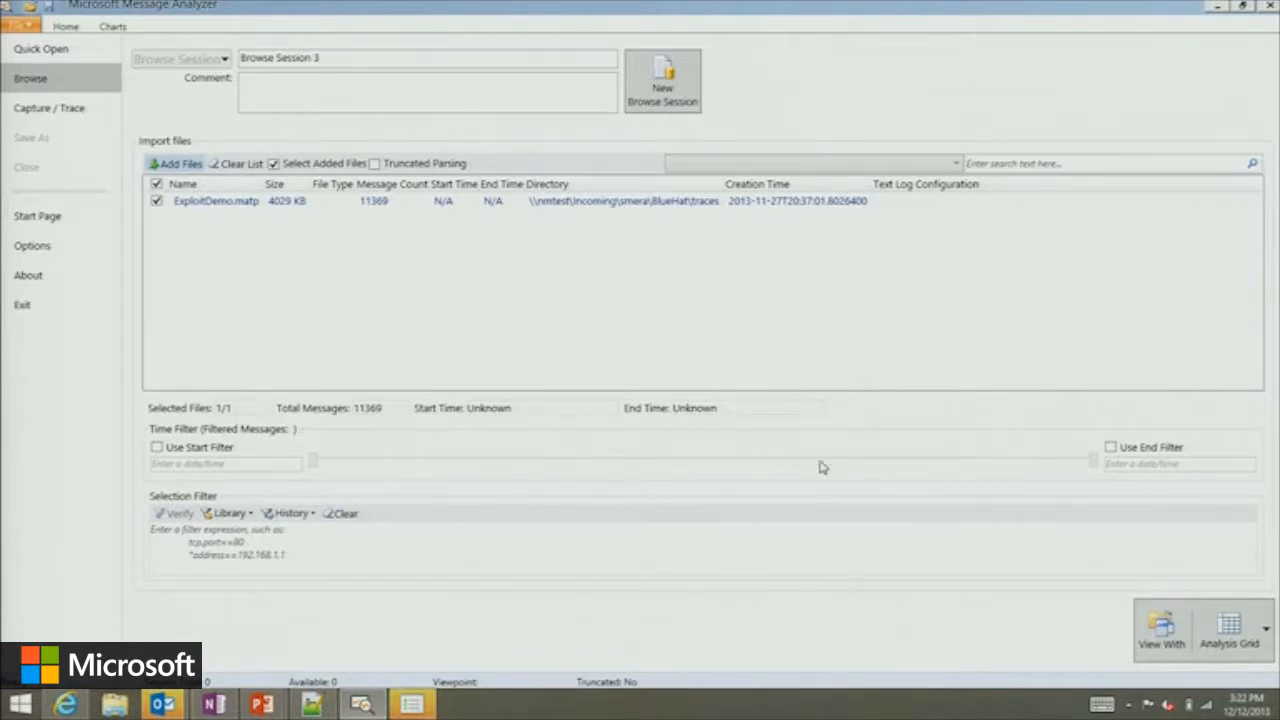
Draft the selection filter "Tcp.Port == 80" for the browse session, and delete it again.
click(566, 551)
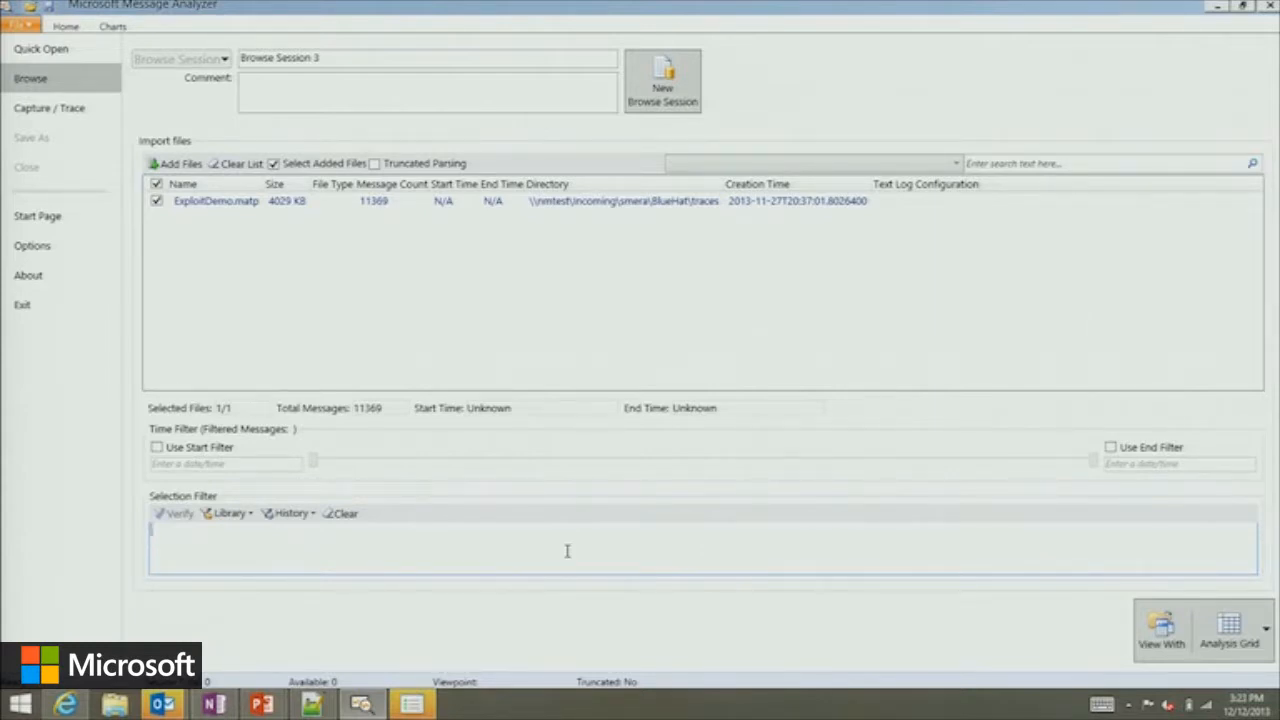
text(Tcp.Port == 80)
key(ctrl+shift+Left)
key(ctrl+shift+Left)
key(ctrl+shift+Left)
key(ctrl+shift+Left)
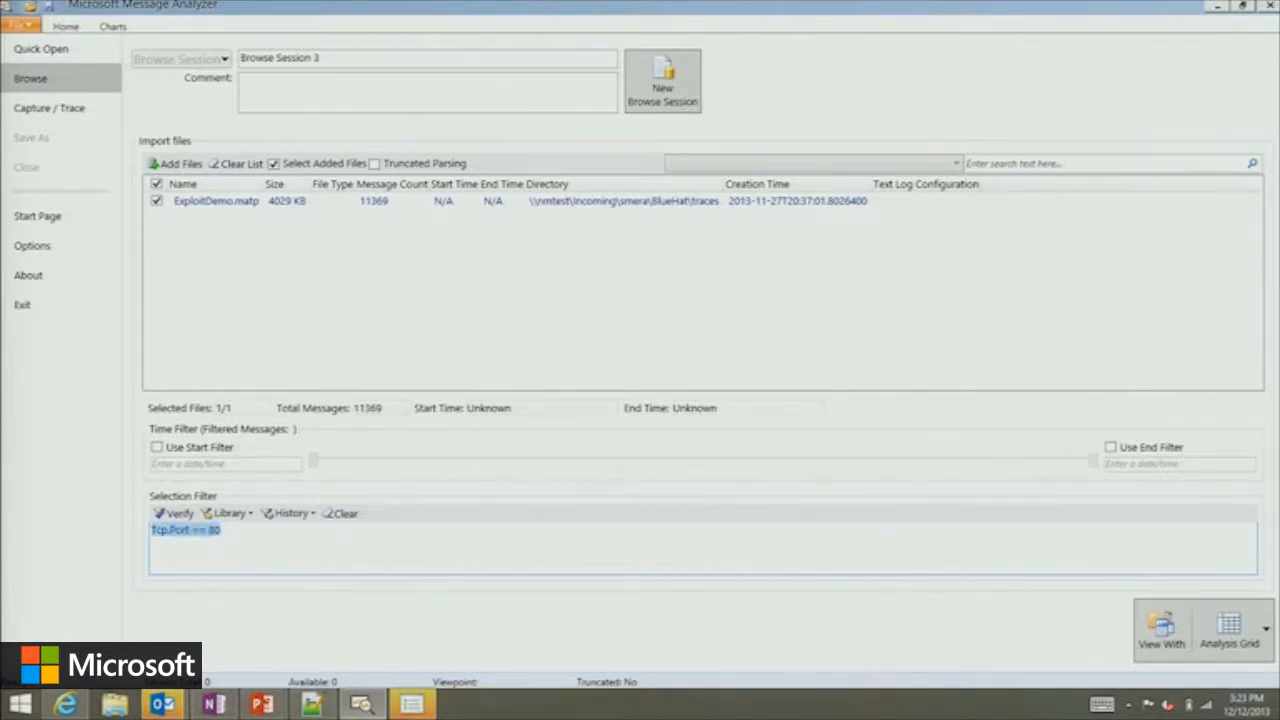
key(BackSpace)
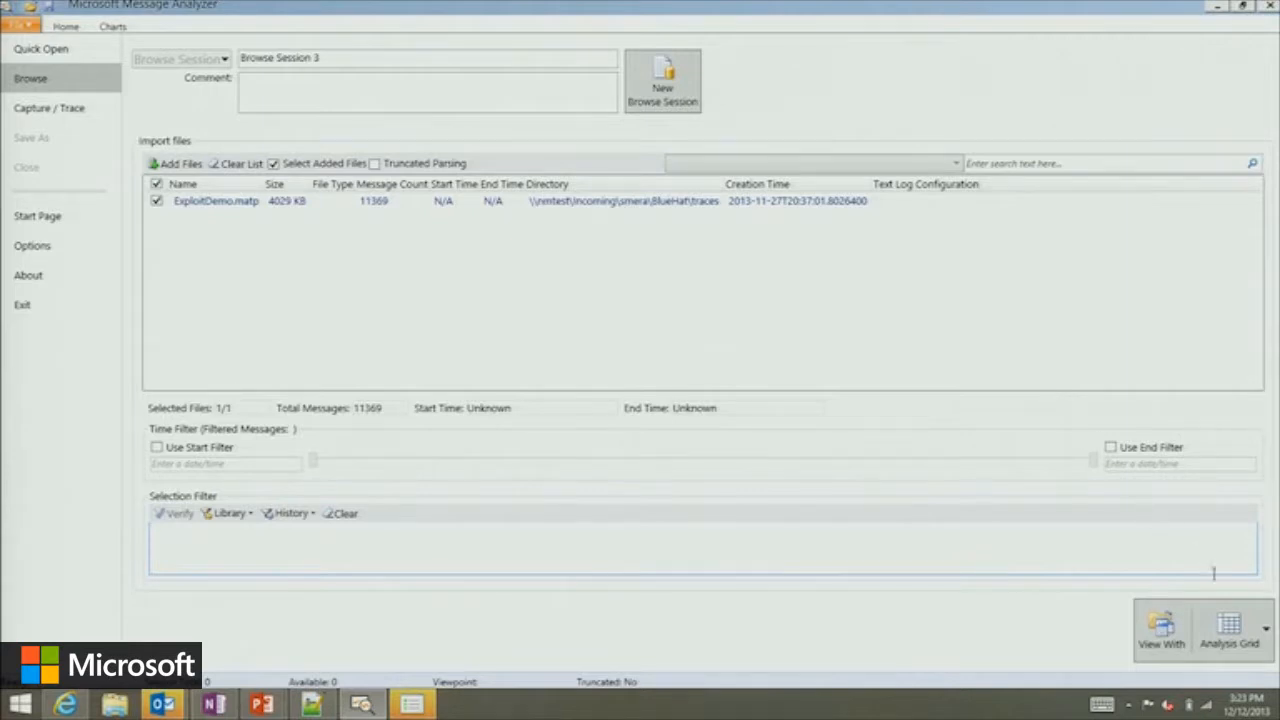
View the imported trace file with the Protocol Dashboard chart layout.
click(1248, 627)
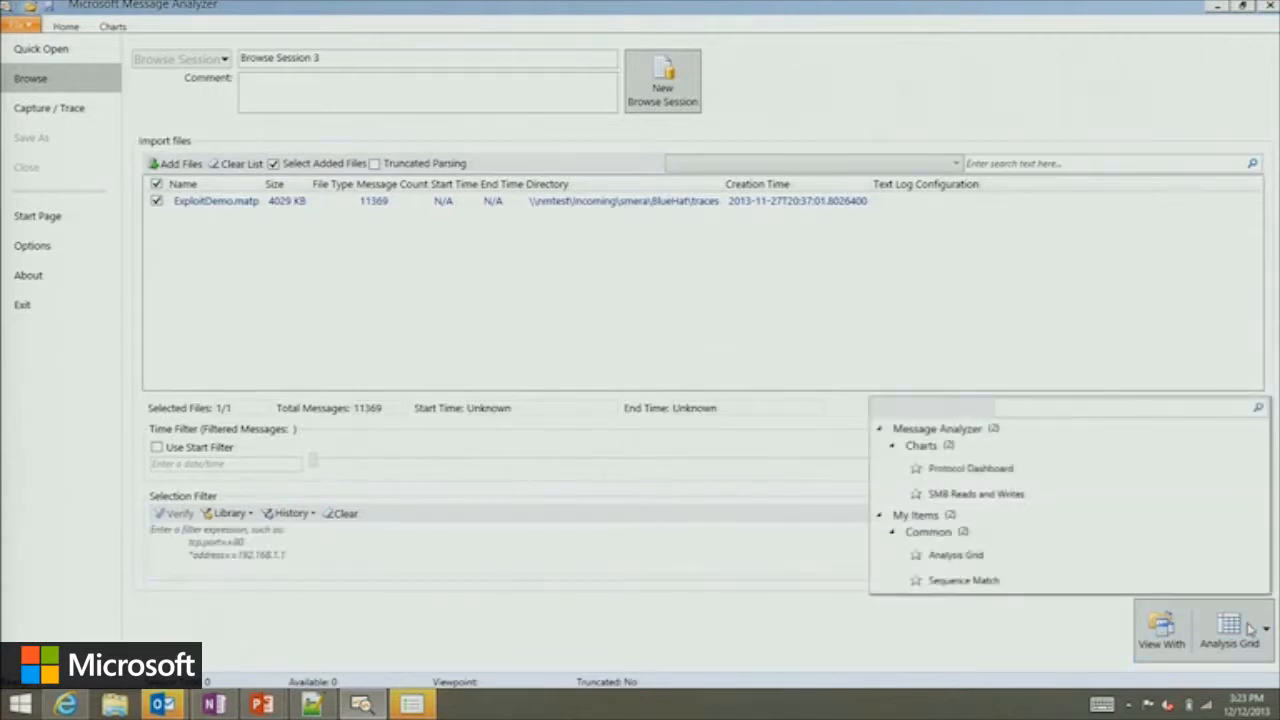
click(1022, 472)
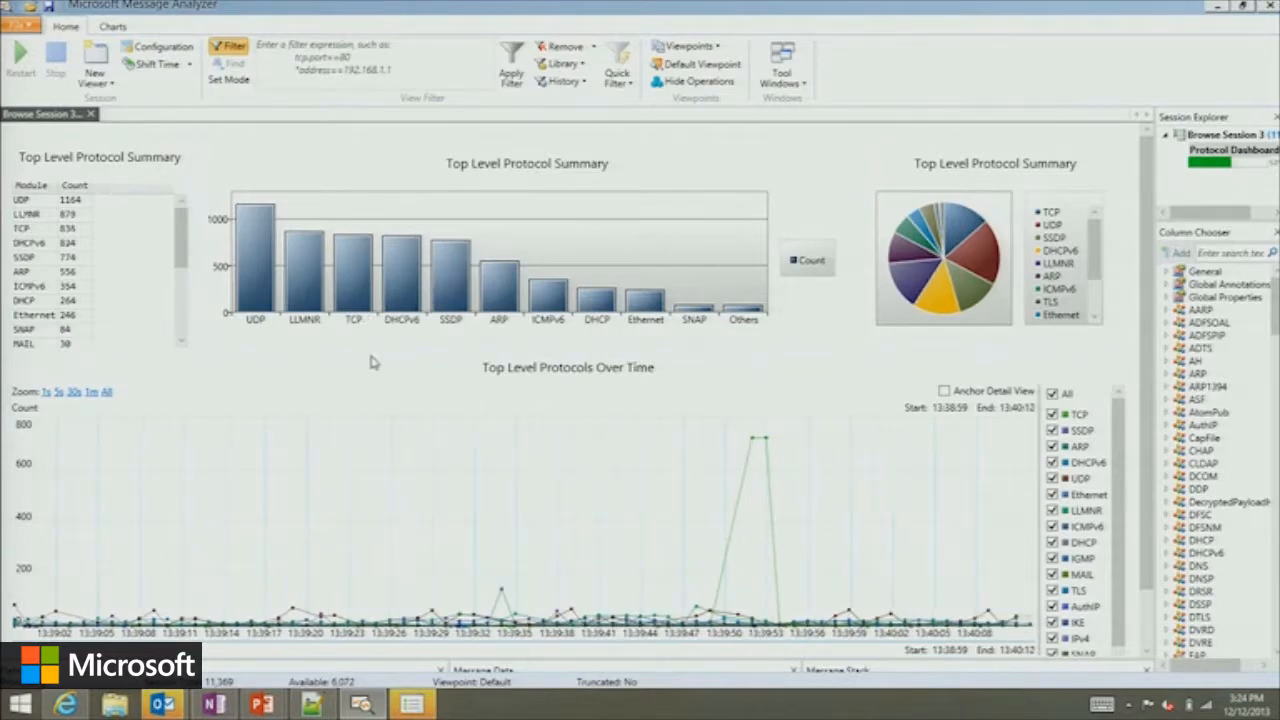
mouse_move(259, 282)
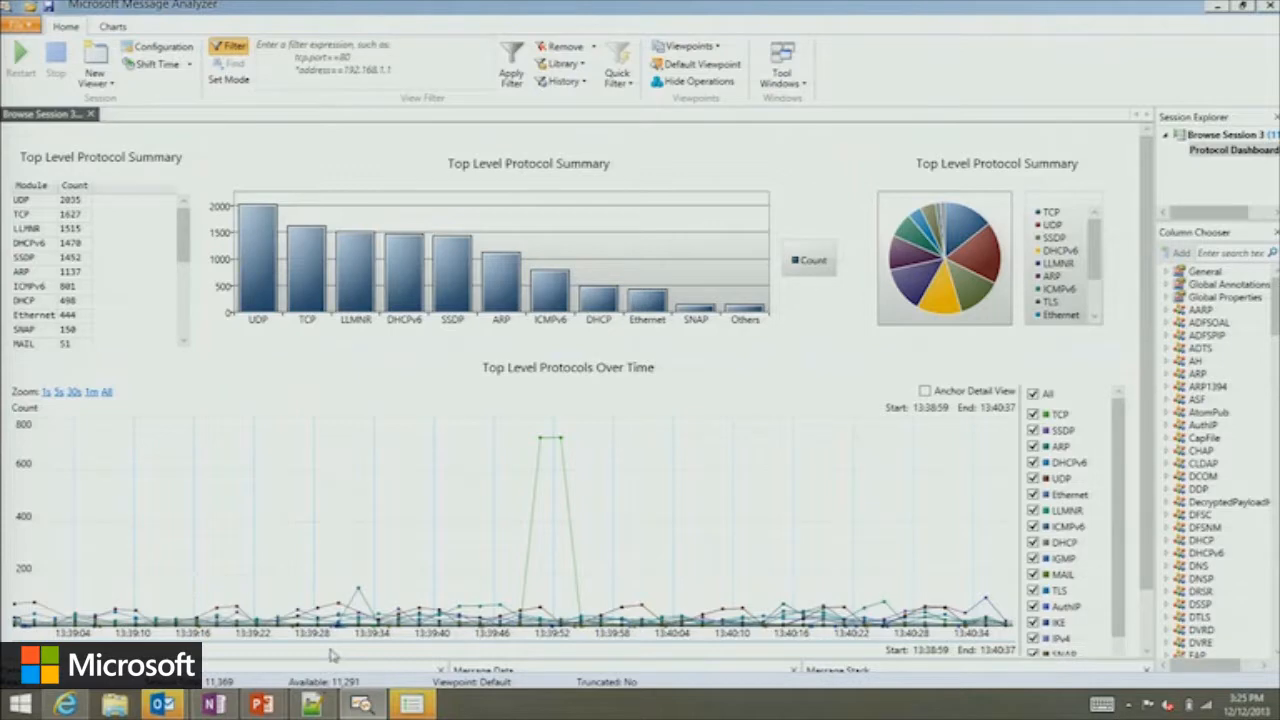
Limit the Top Level Protocols Over Time chart to the TCP series only.
click(1033, 393)
click(1034, 414)
click(1033, 430)
click(1033, 446)
click(1033, 462)
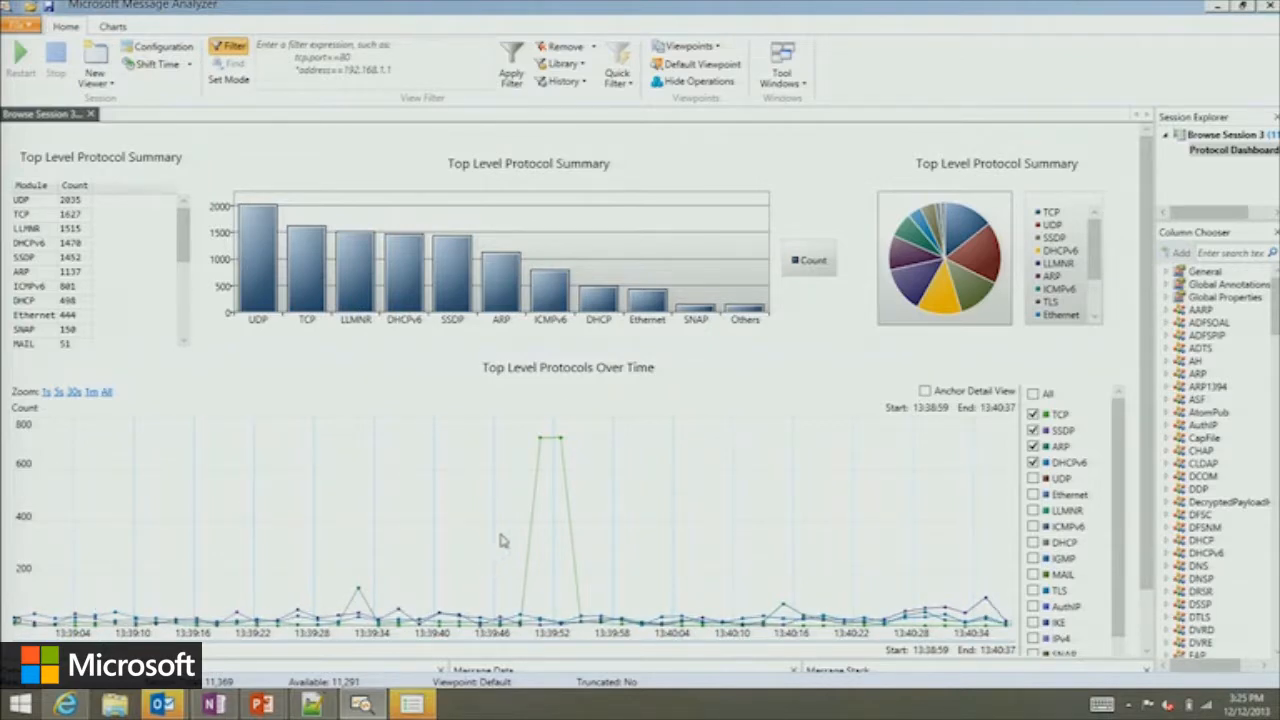
click(1033, 430)
click(1033, 446)
click(1033, 462)
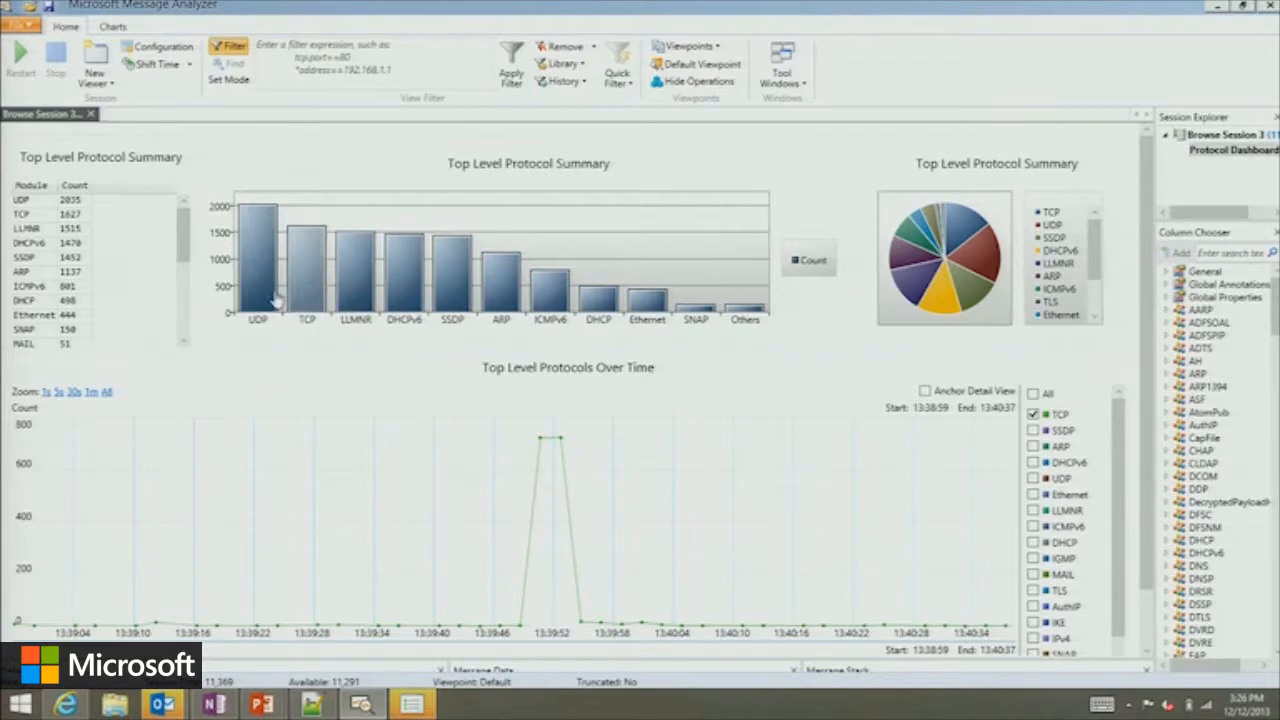
Drill down from the ARP bar into an Analysis Grid of its messages, and remove the ARP filter together with its text.
click(504, 300)
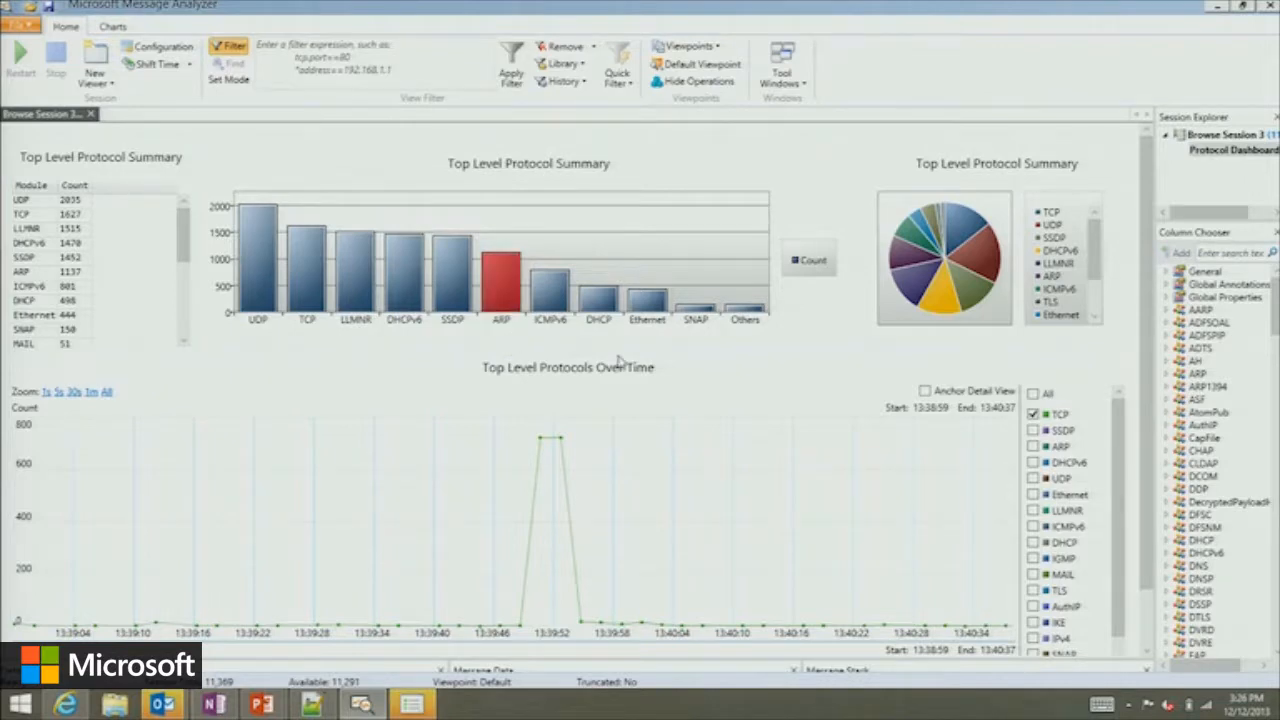
double_click(491, 280)
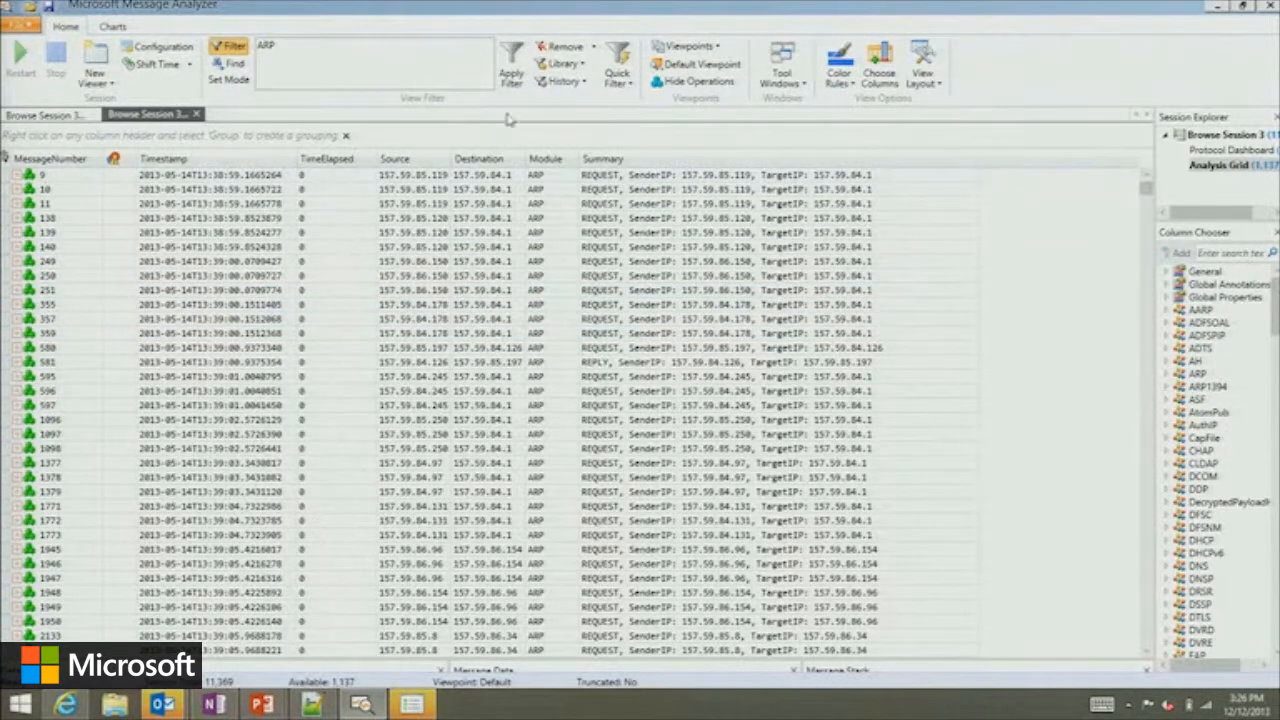
click(592, 46)
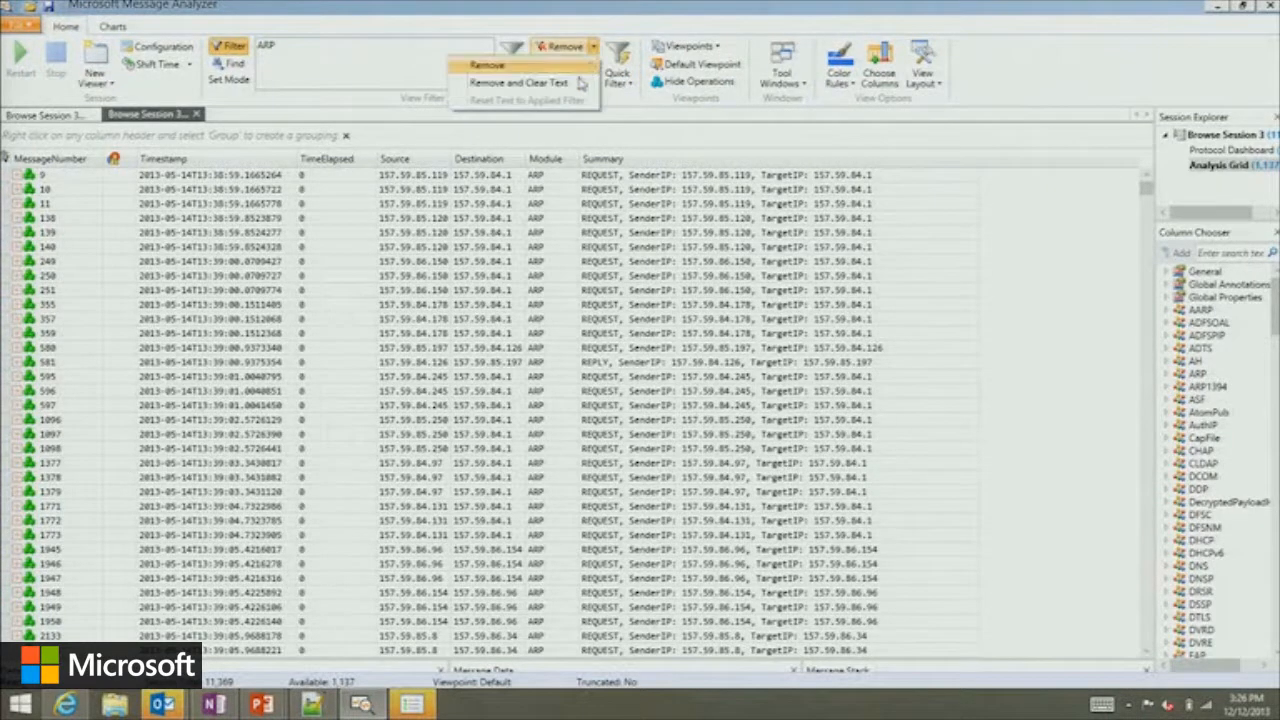
click(578, 83)
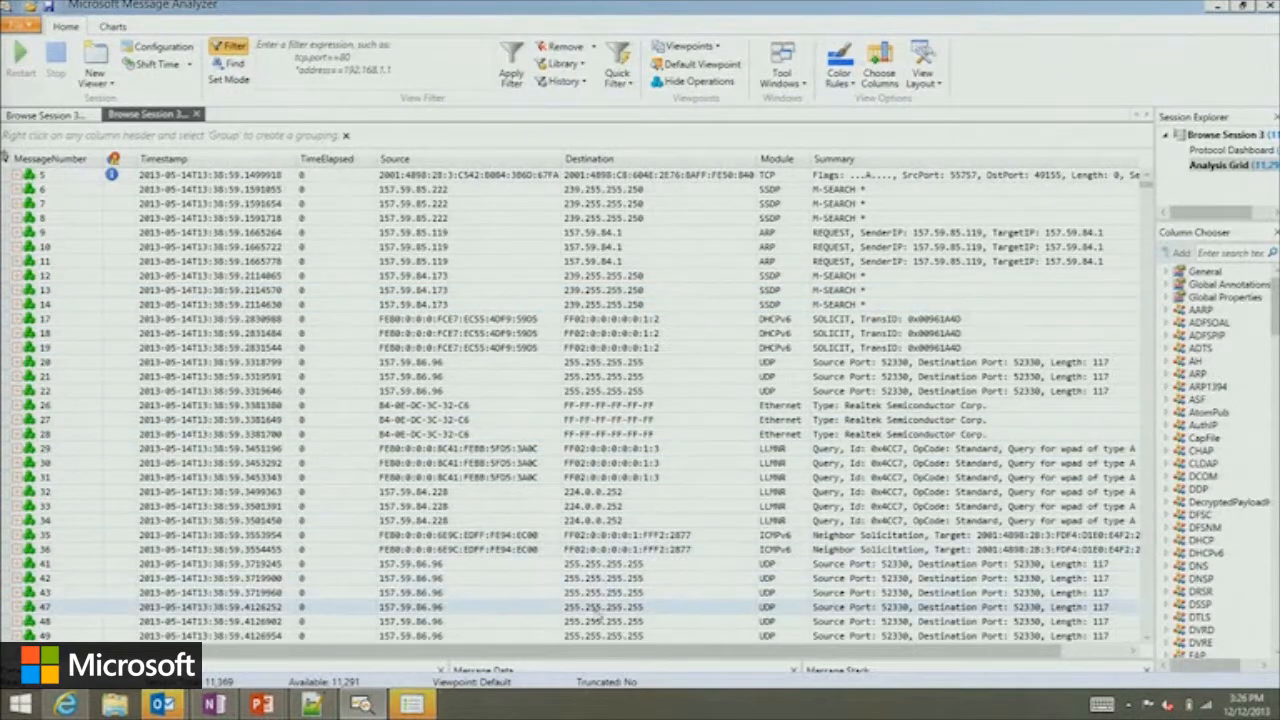
Enlarge the message details area, and add the Uri field of SSDP message 6 as a summary column in the grid.
drag(587, 655, 593, 523)
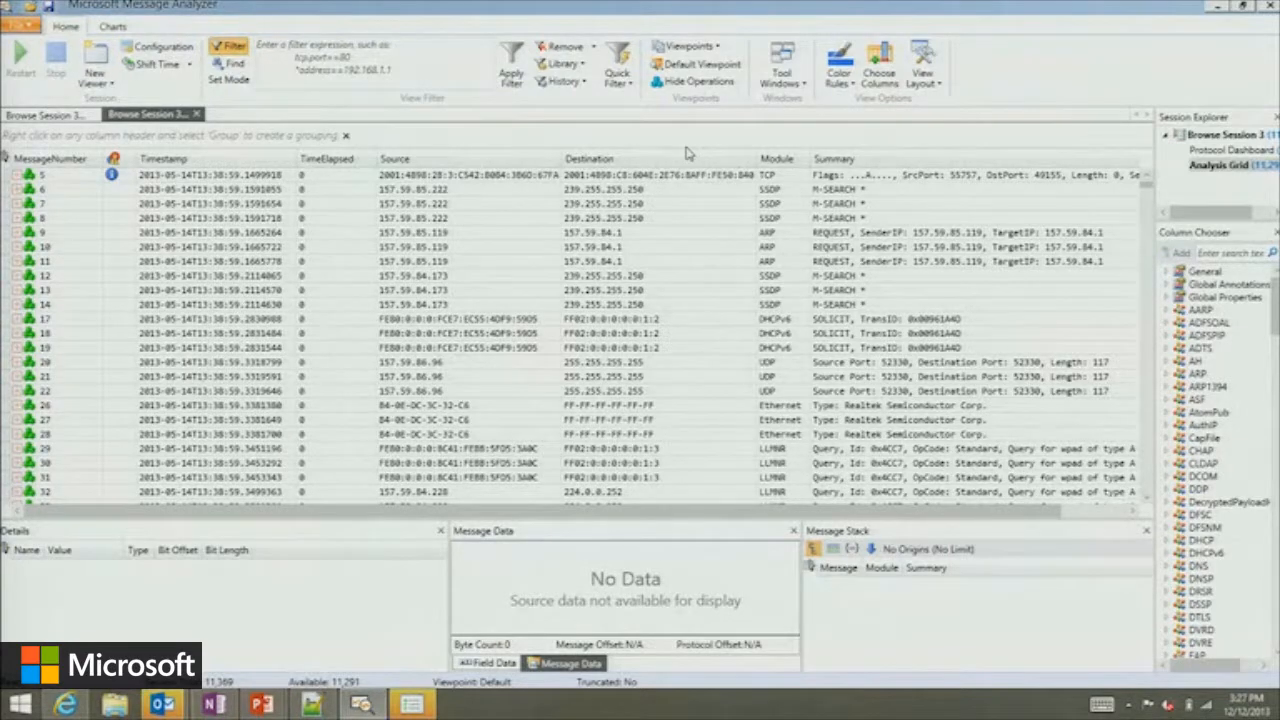
click(640, 189)
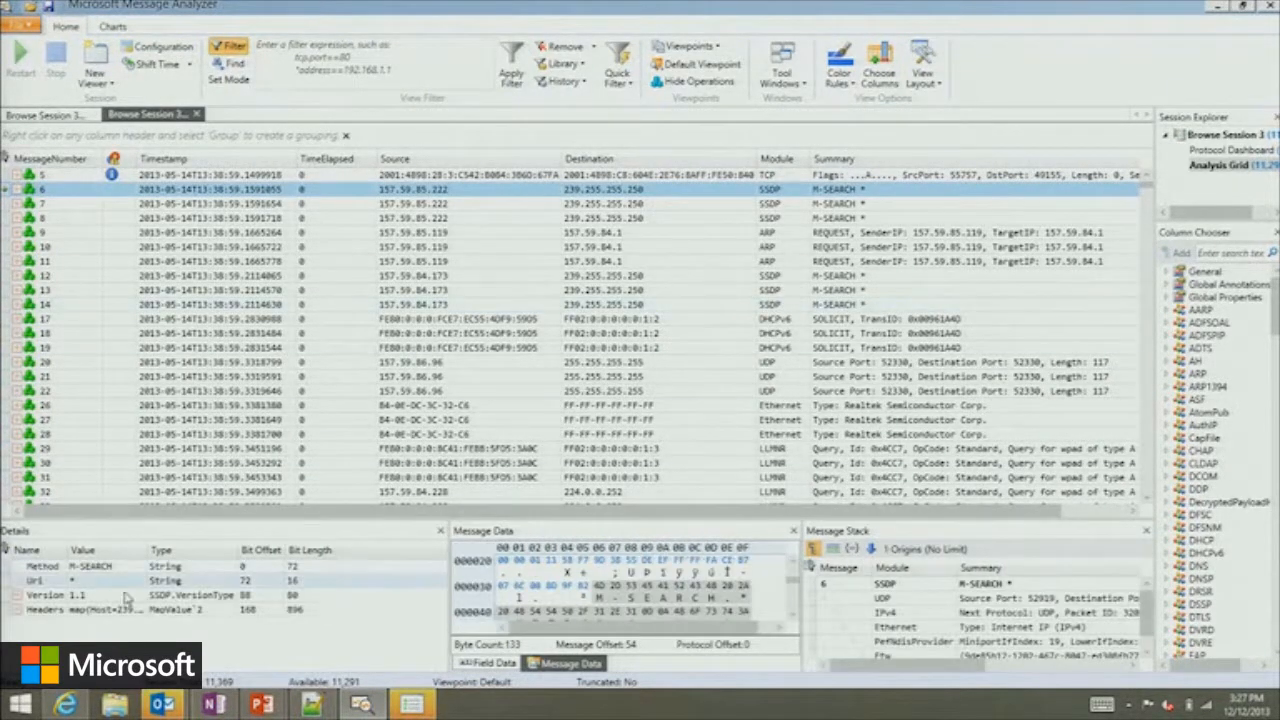
right_click(57, 581)
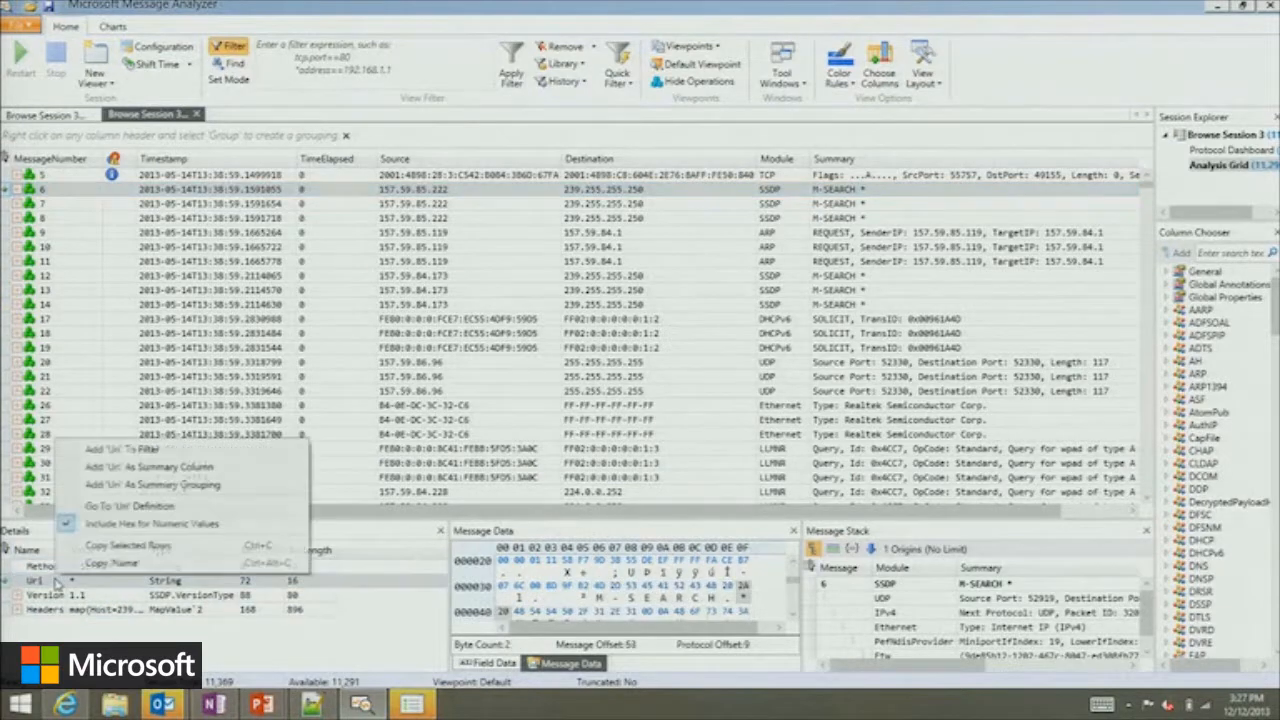
click(148, 466)
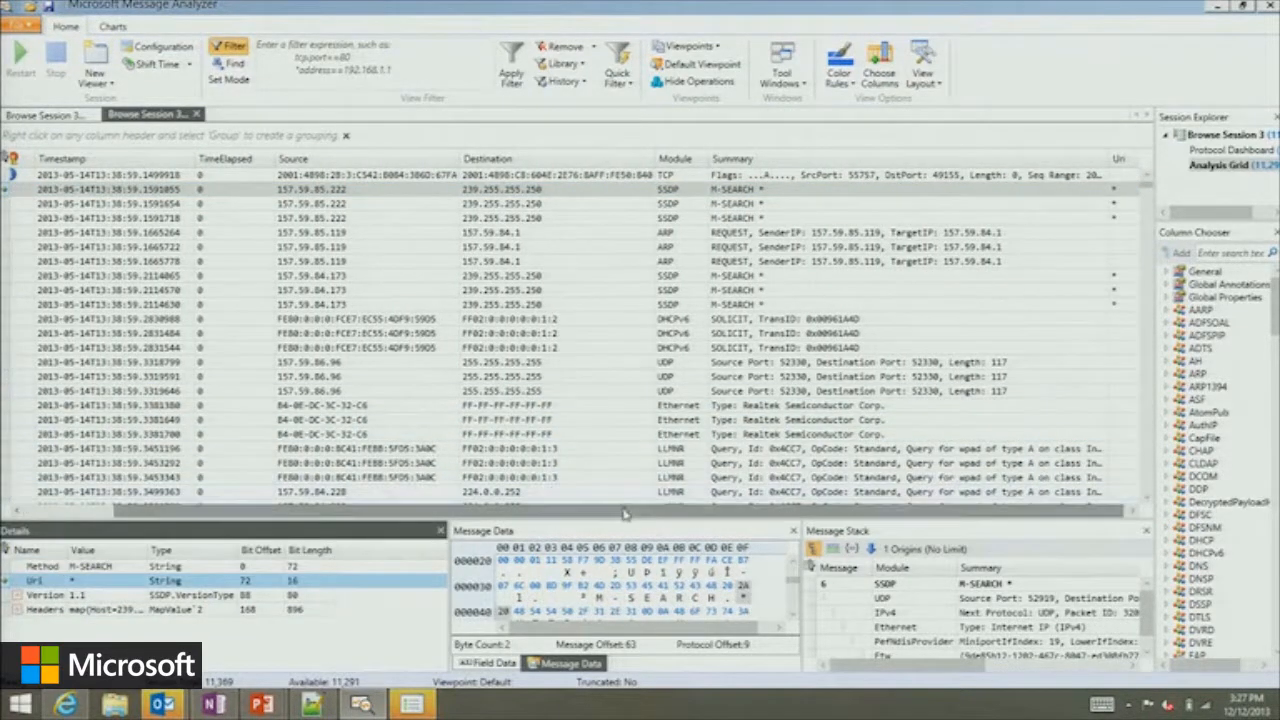
drag(679, 510, 548, 512)
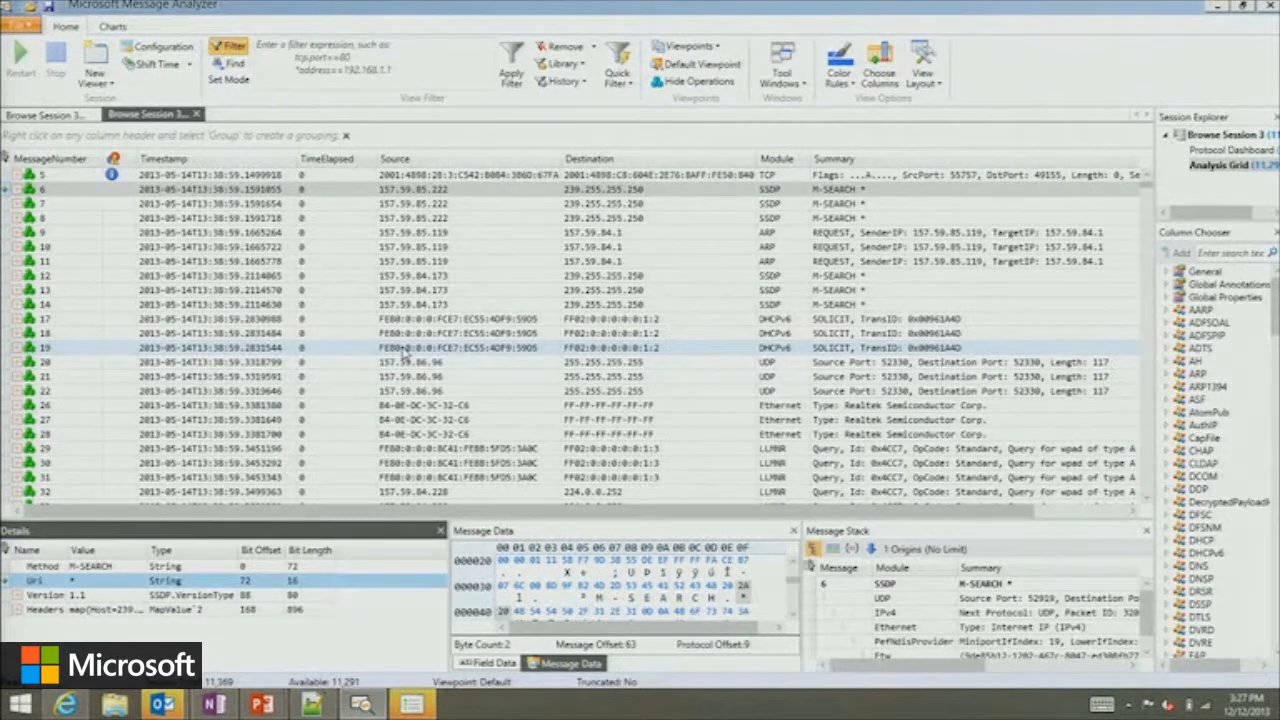
Enter "Tcp" as the view filter expression for the Analysis Grid.
click(381, 55)
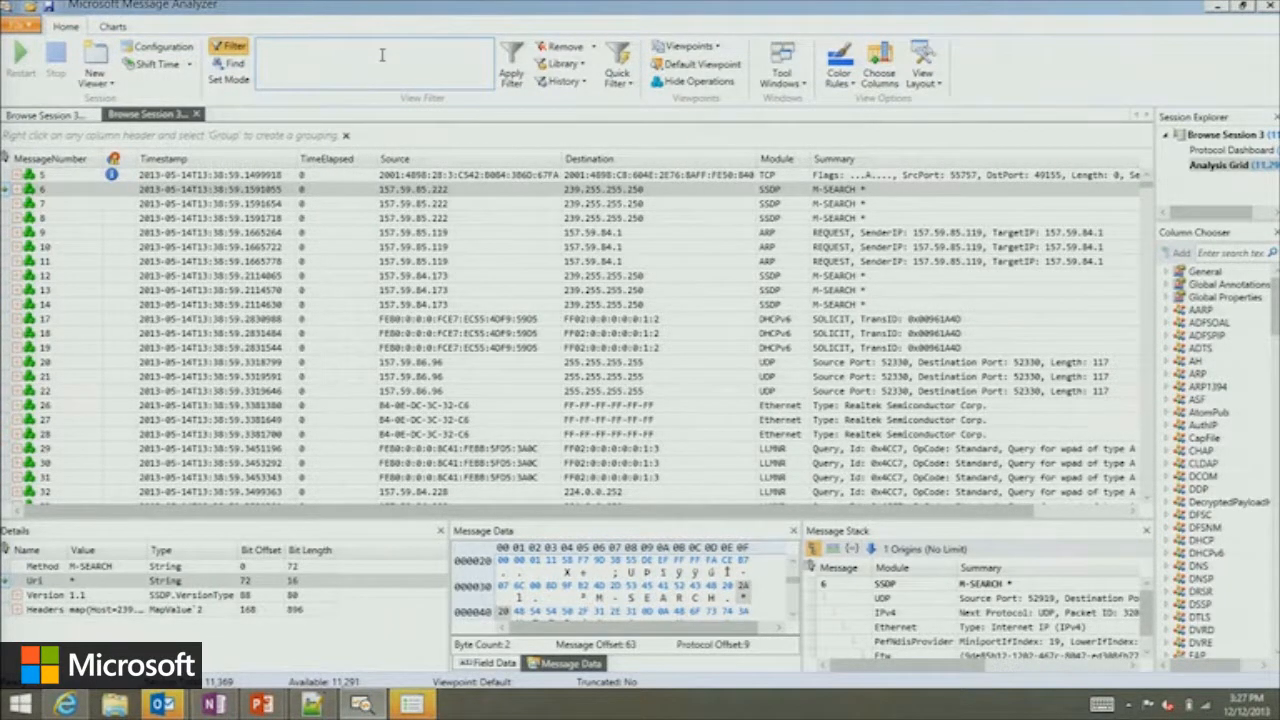
text(Tcp)
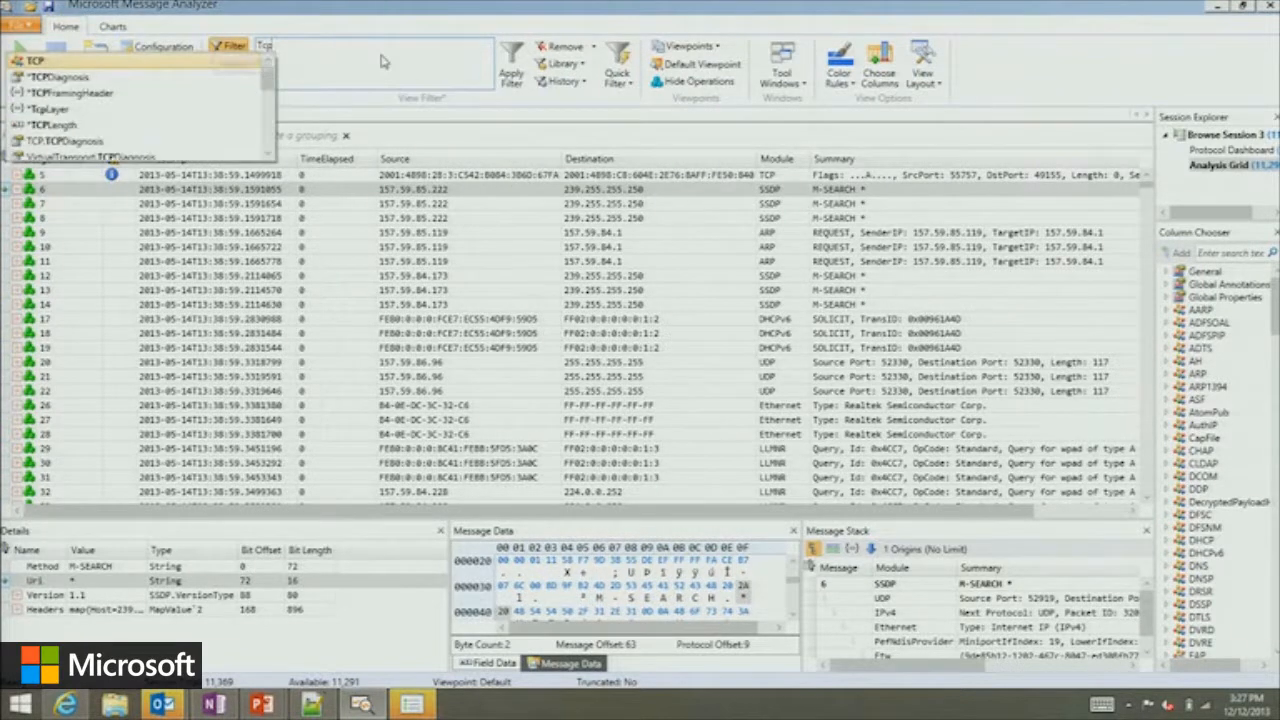
key(Escape)
key(Return)
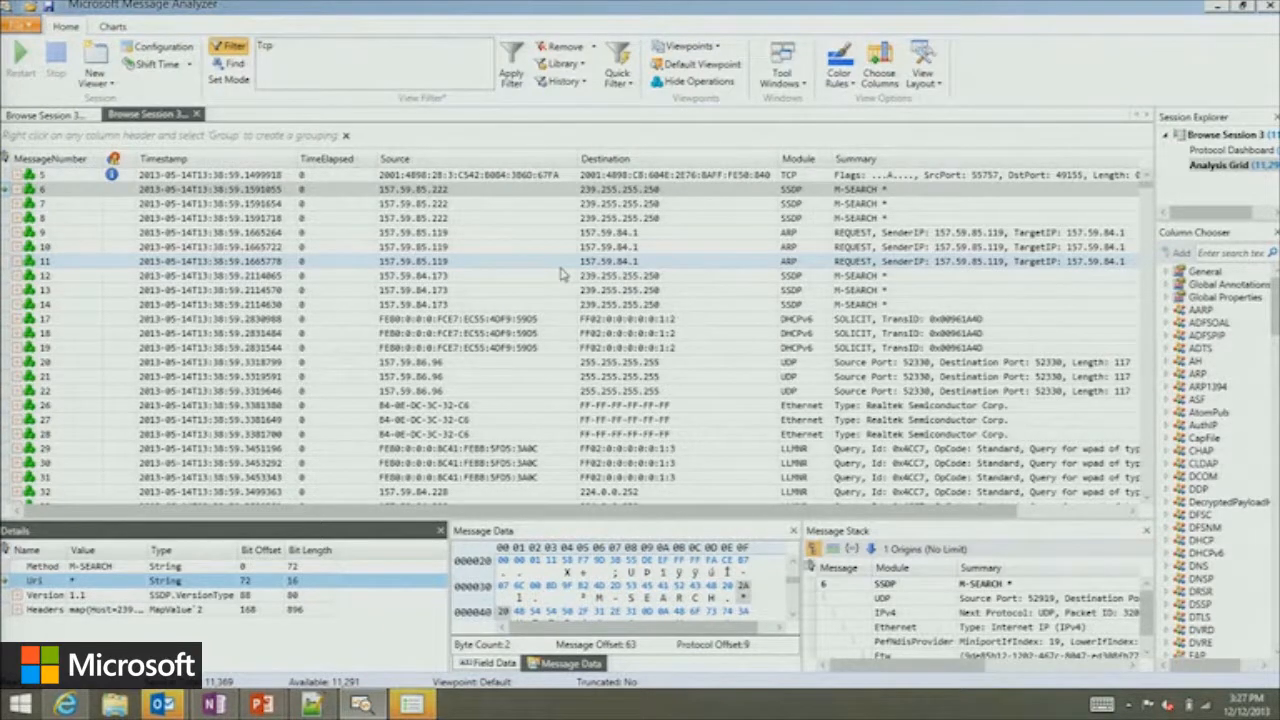
Group the grid's messages by the Module column, collapse the SSDP group, and enlarge the grid area.
right_click(800, 162)
click(777, 168)
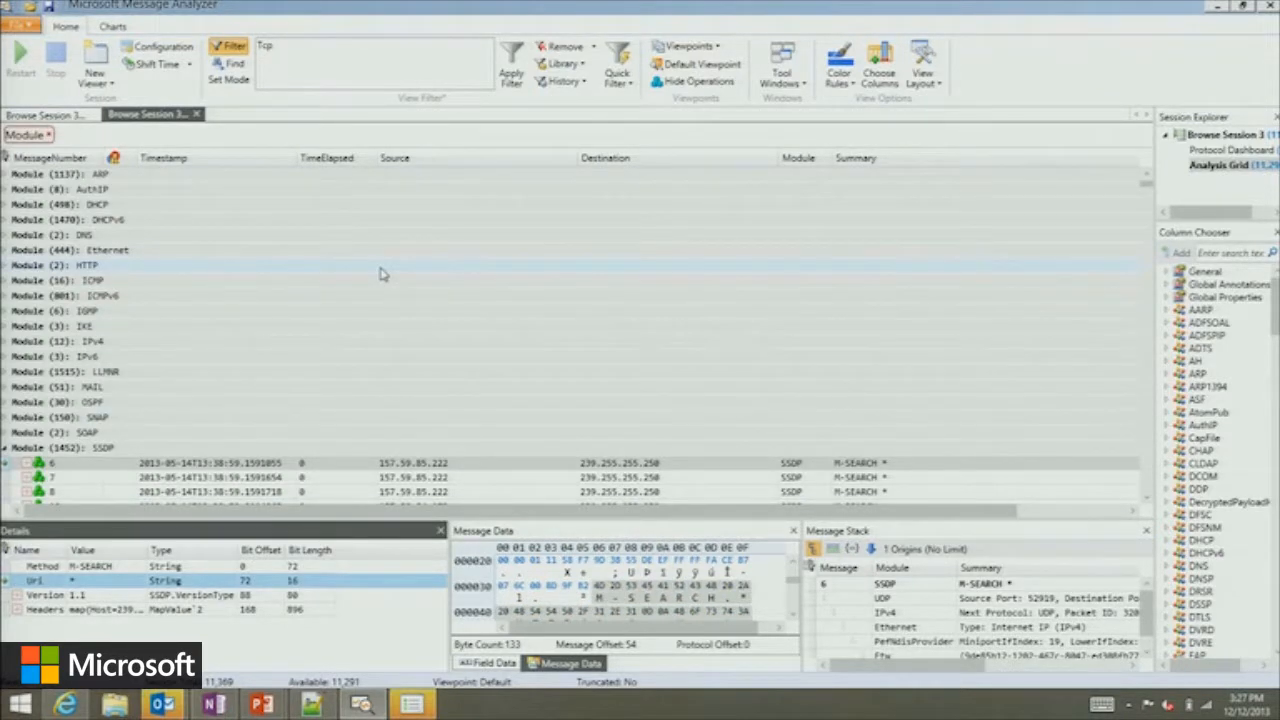
click(5, 447)
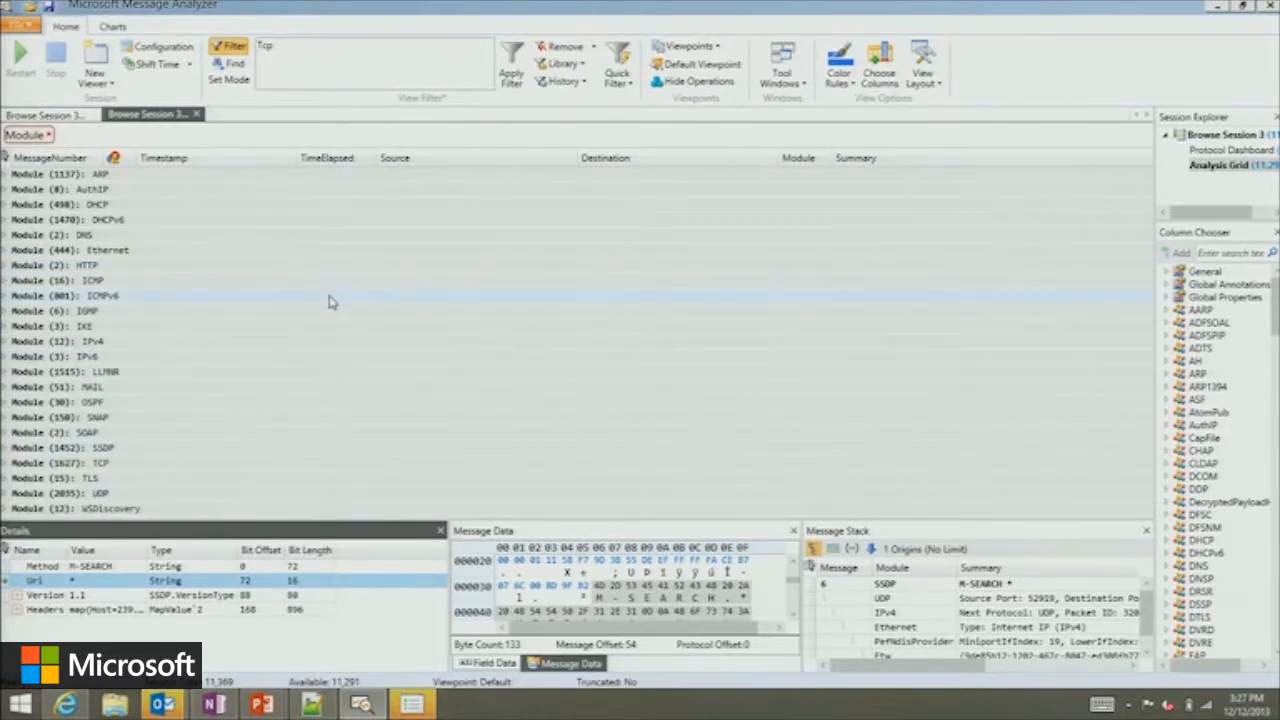
drag(547, 520, 534, 578)
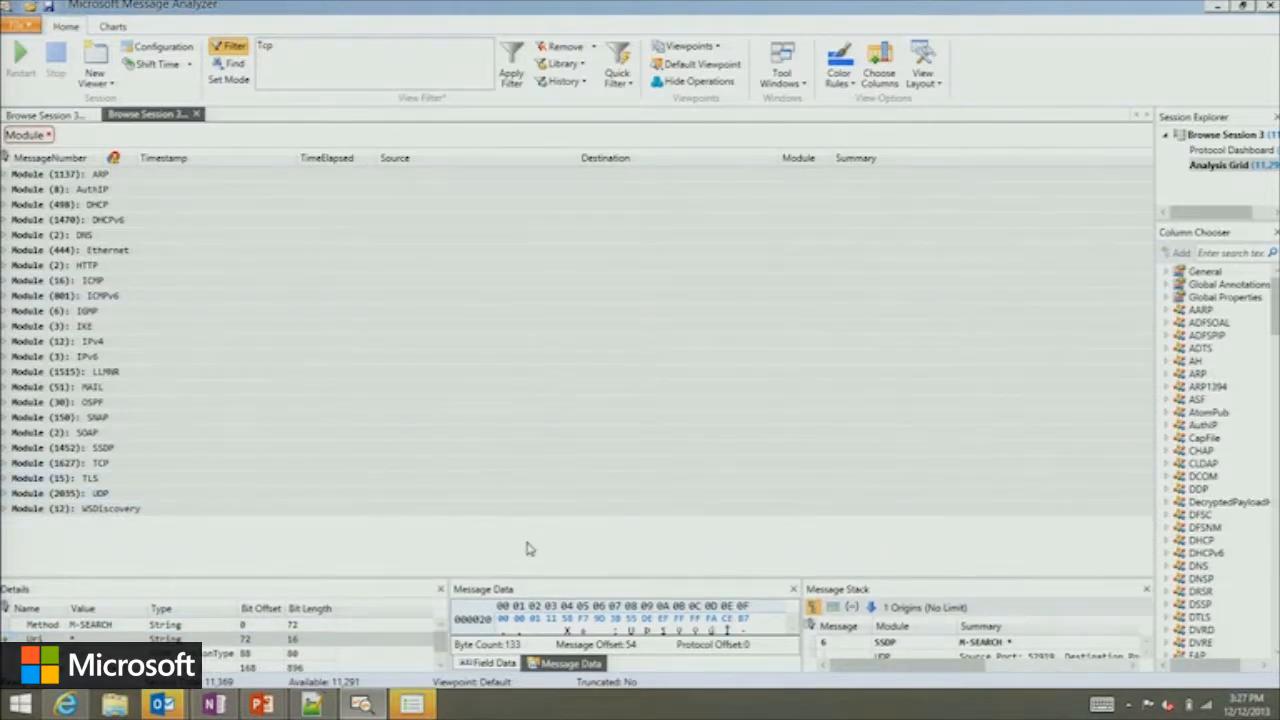
Expand the AuthIP group, add Source as a second grouping level under Module, and expand the DHCP group.
click(5, 190)
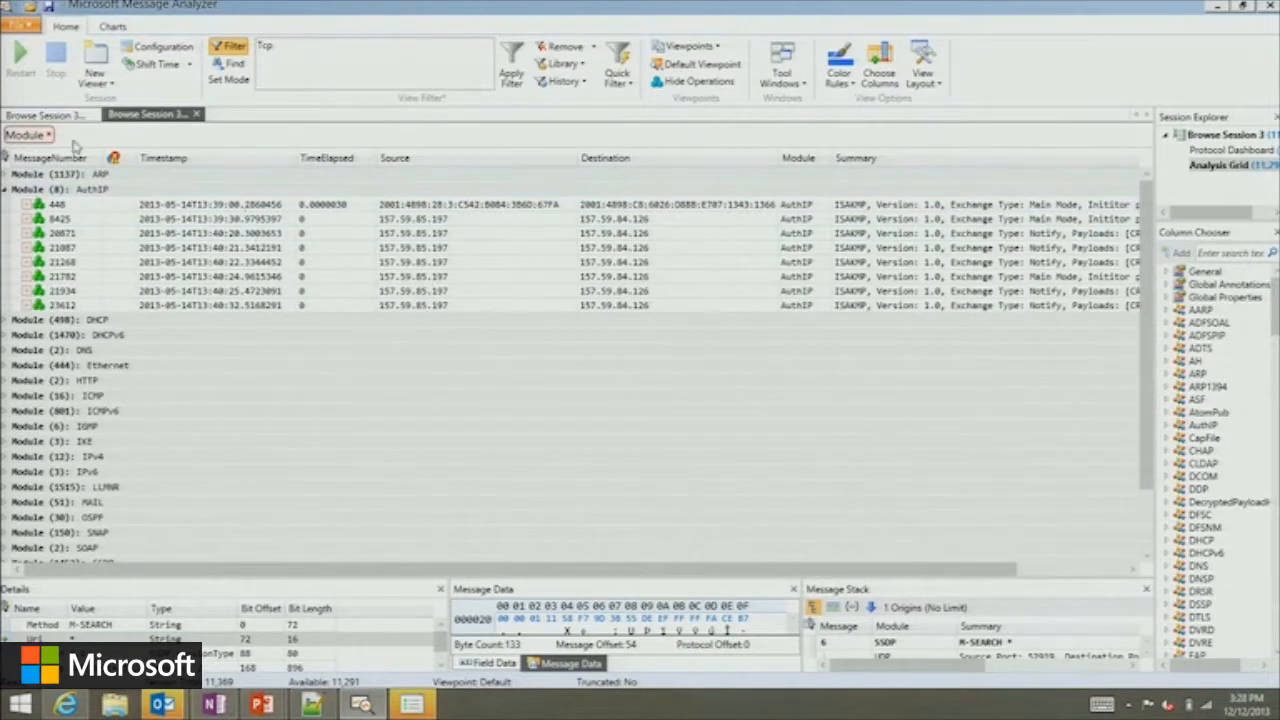
right_click(482, 162)
click(310, 167)
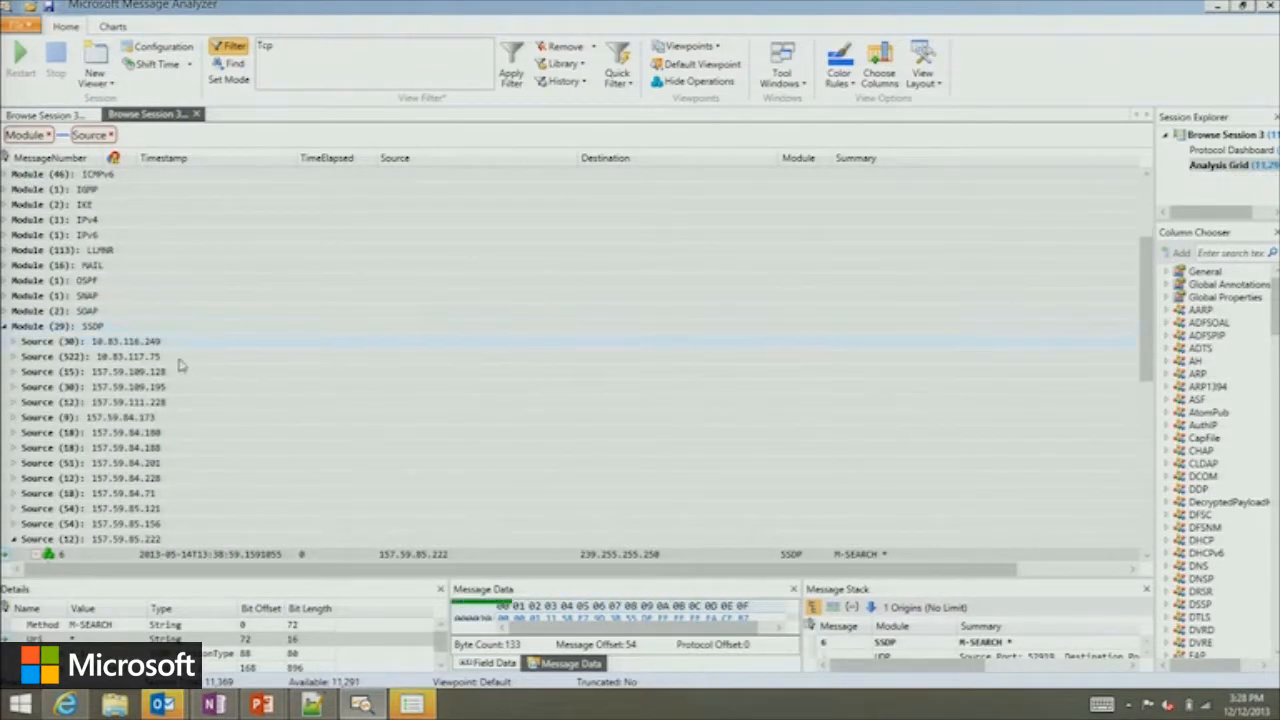
scroll(180, 353, up, 2)
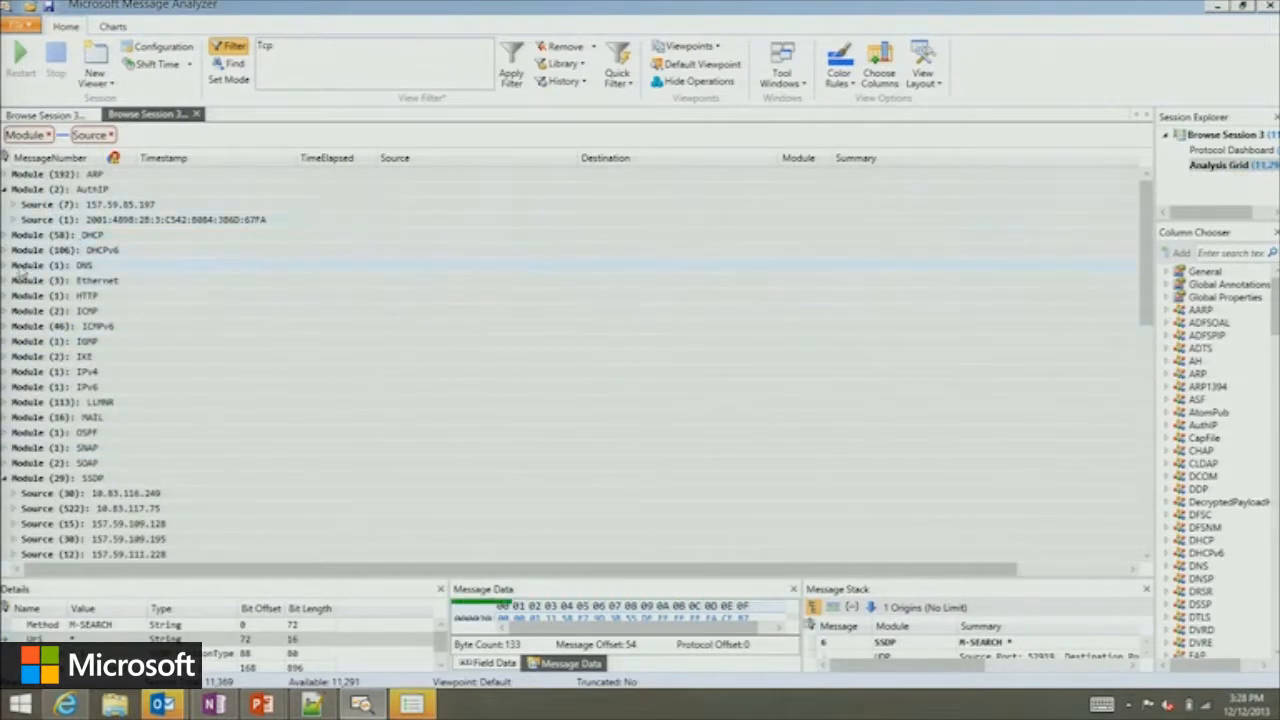
click(5, 235)
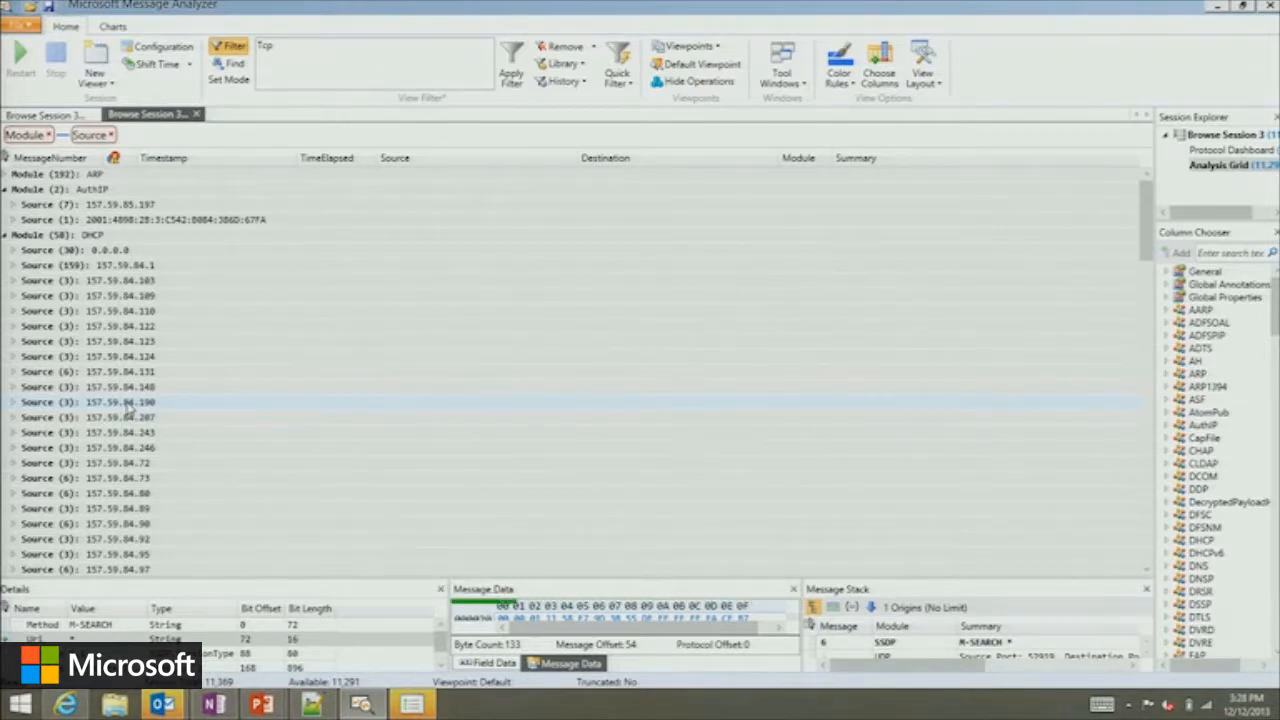
Remove the Source and Module groupings from the Analysis Grid.
click(111, 135)
click(48, 135)
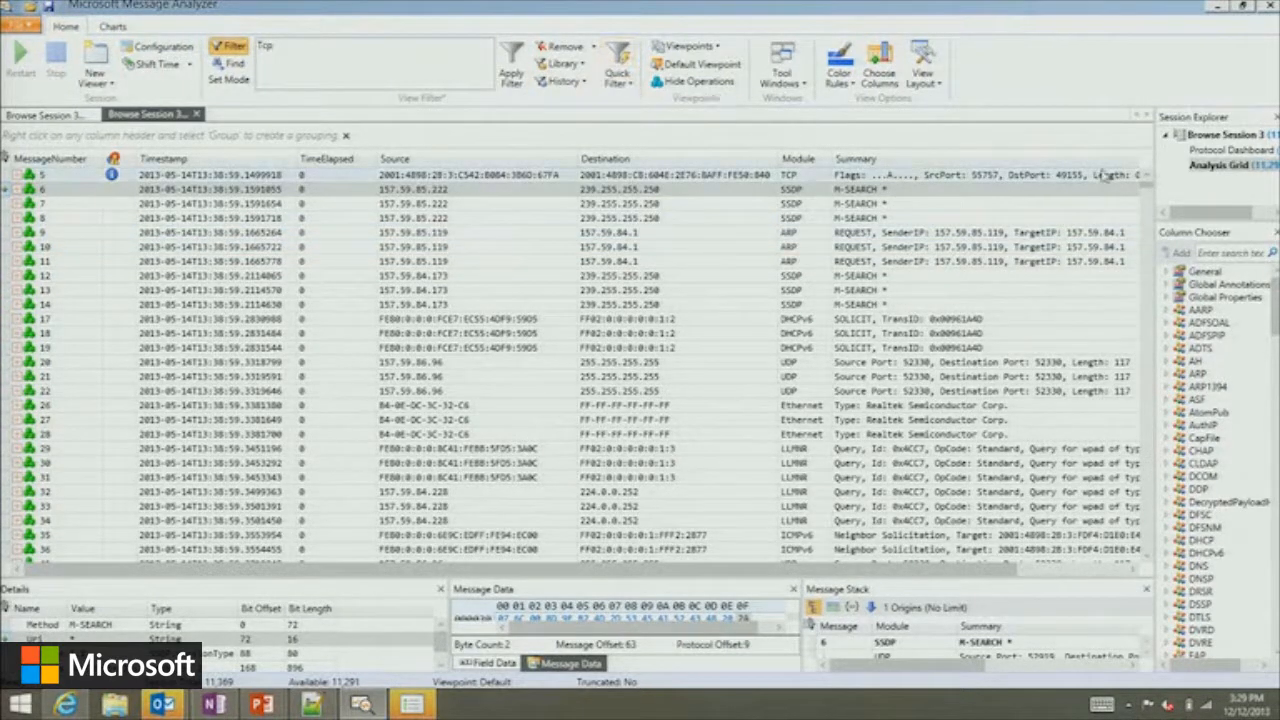
Add a Sequence Match viewer to the browse session and review the available sequence expressions.
right_click(1197, 174)
mouse_move(1180, 180)
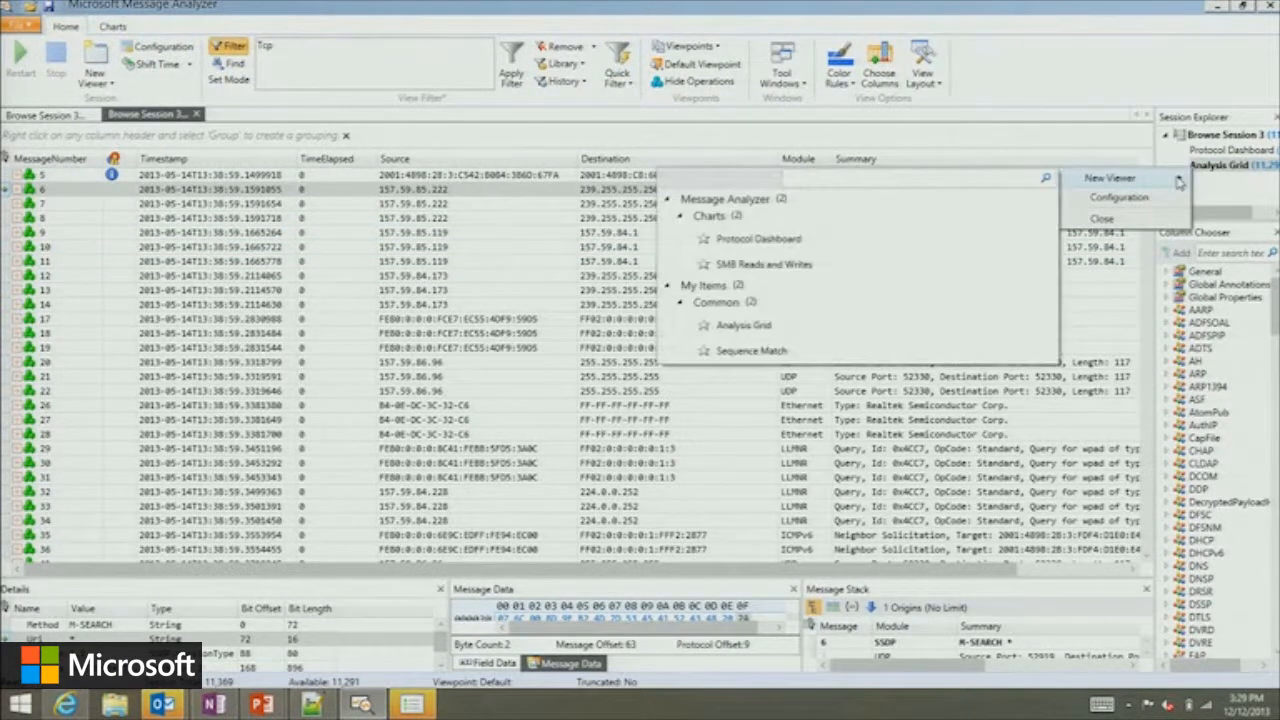
click(772, 354)
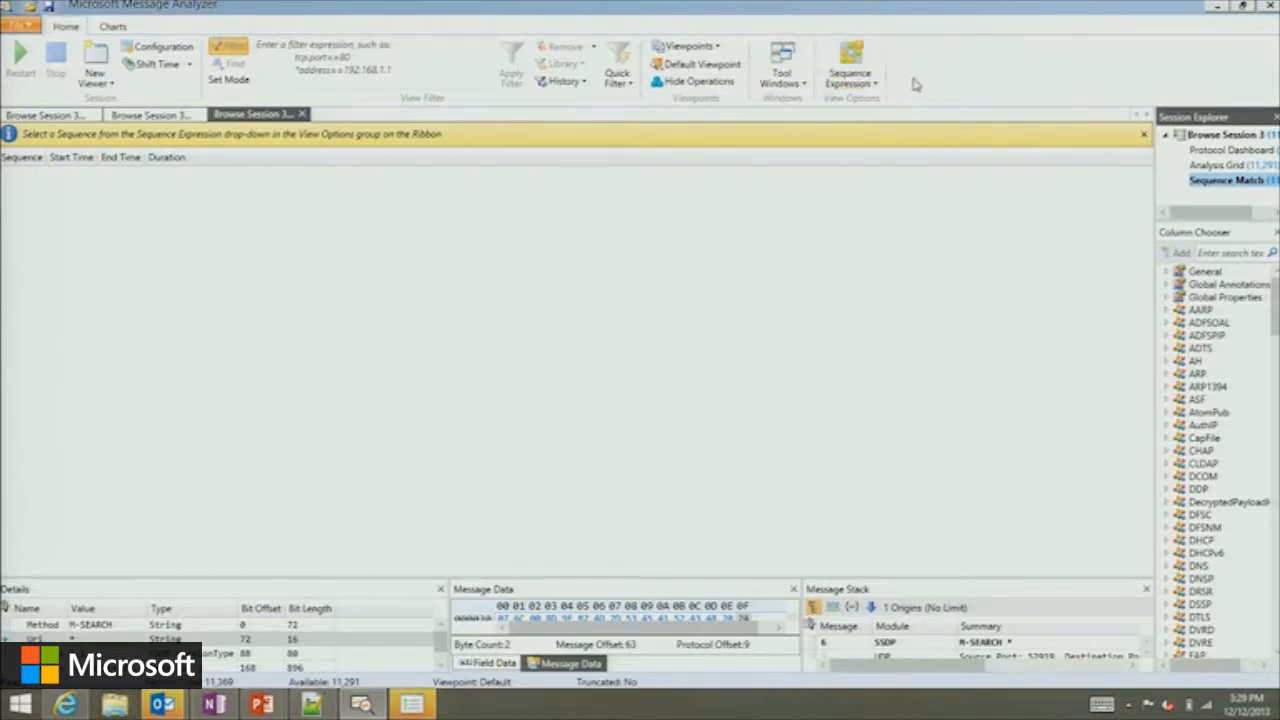
click(852, 86)
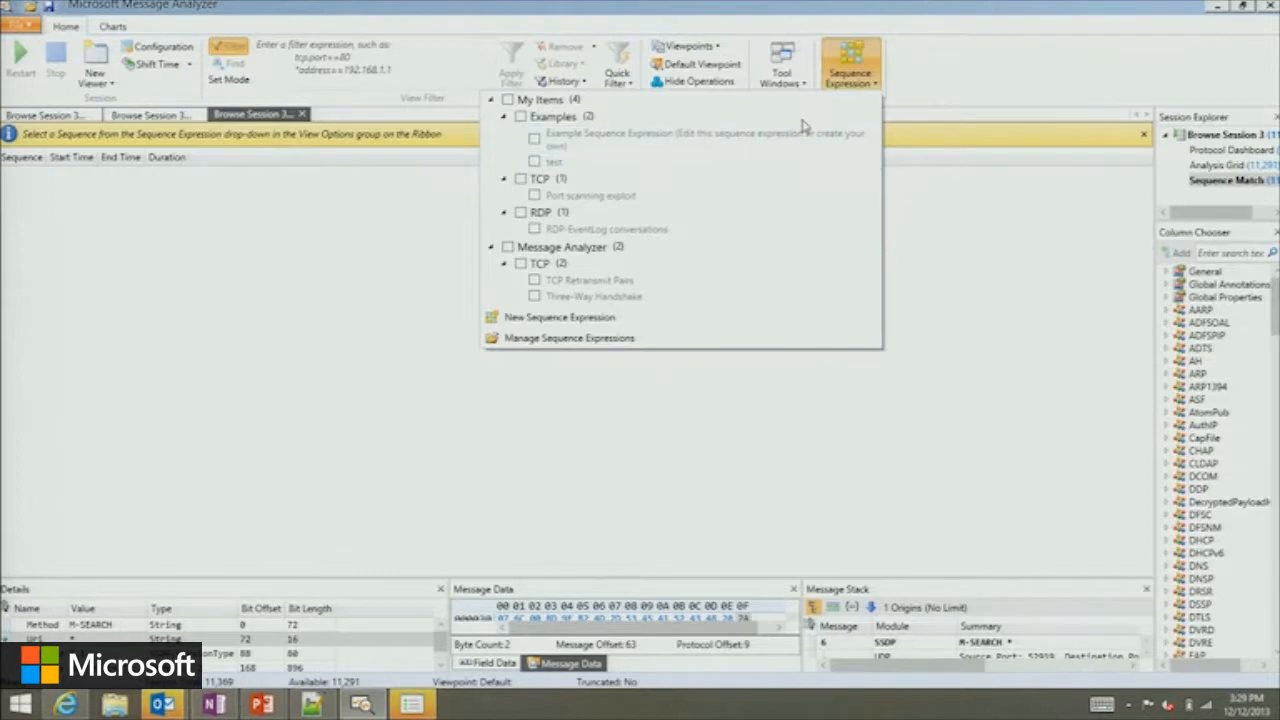
click(938, 90)
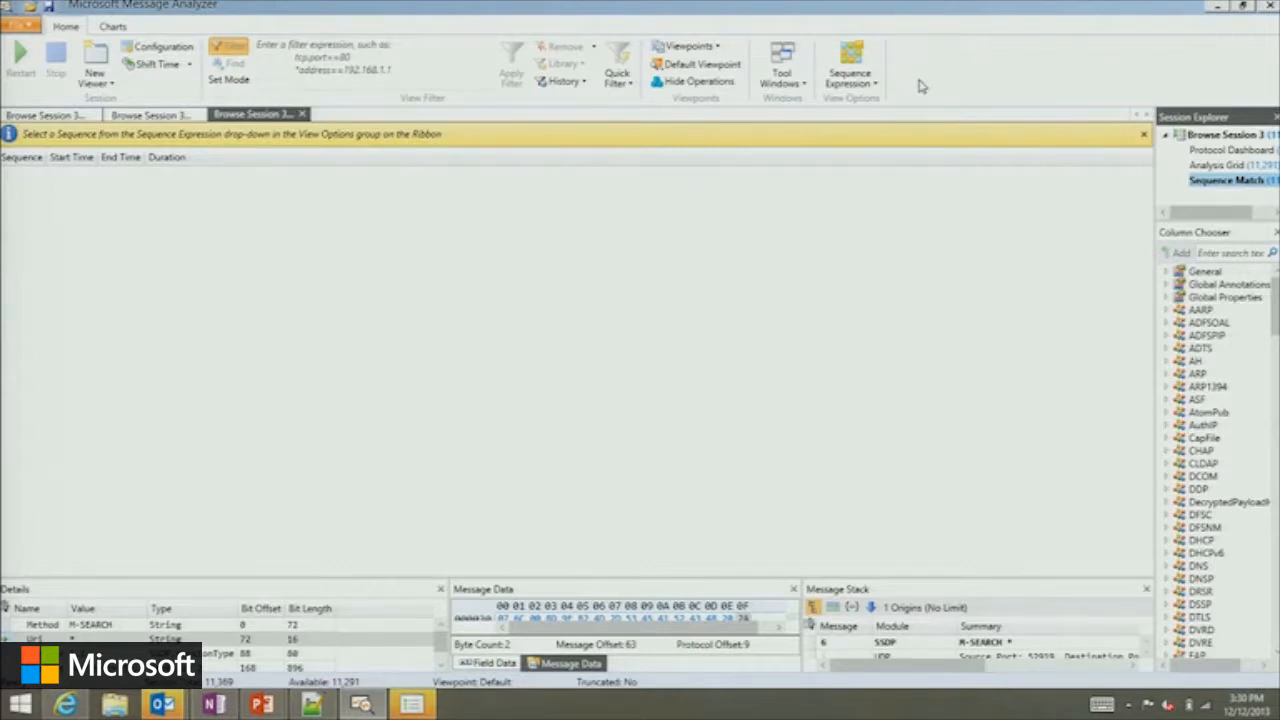
Open the feed settings on the Start Page, and get the shared feed's network path from Notepad++.
click(28, 26)
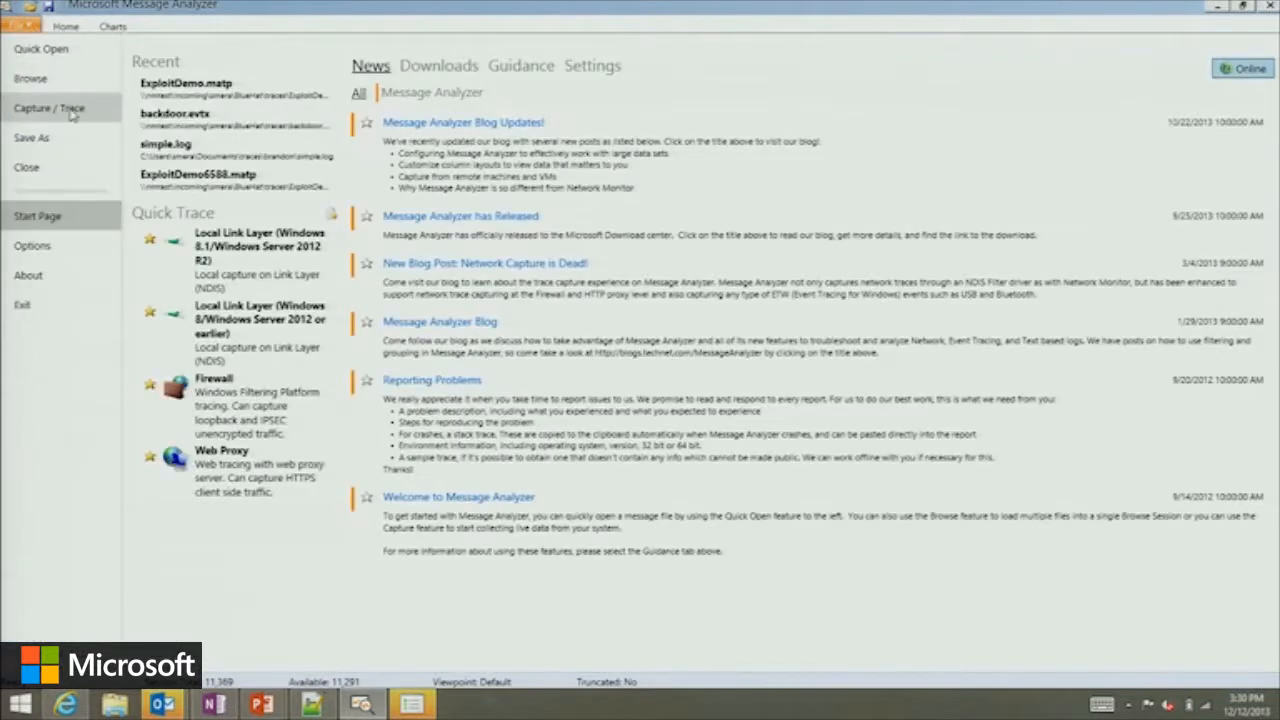
click(608, 70)
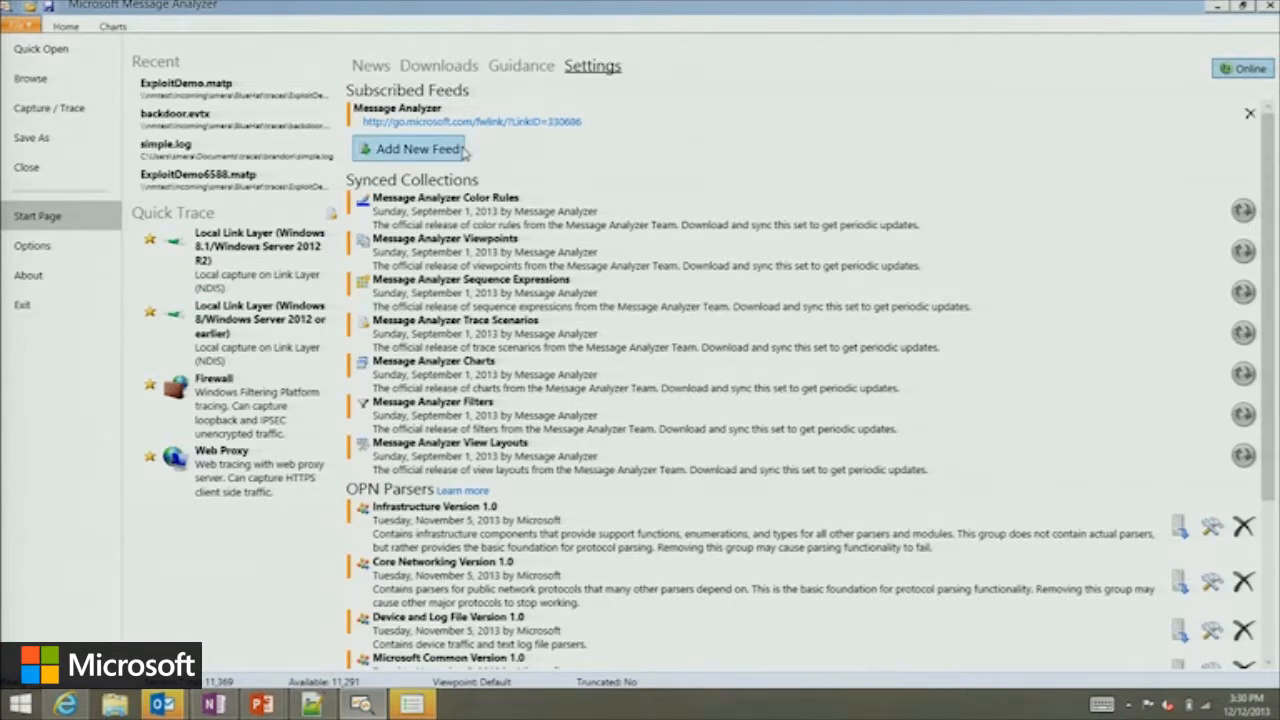
click(318, 704)
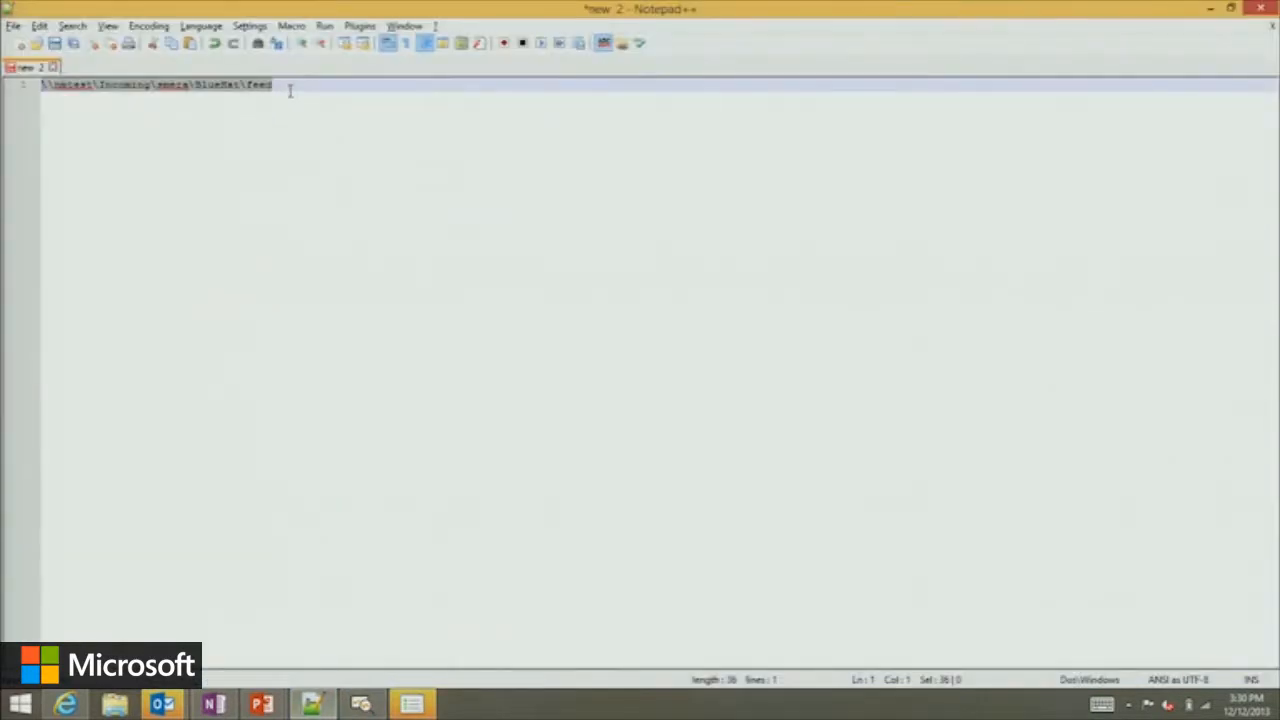
key(alt+Tab)
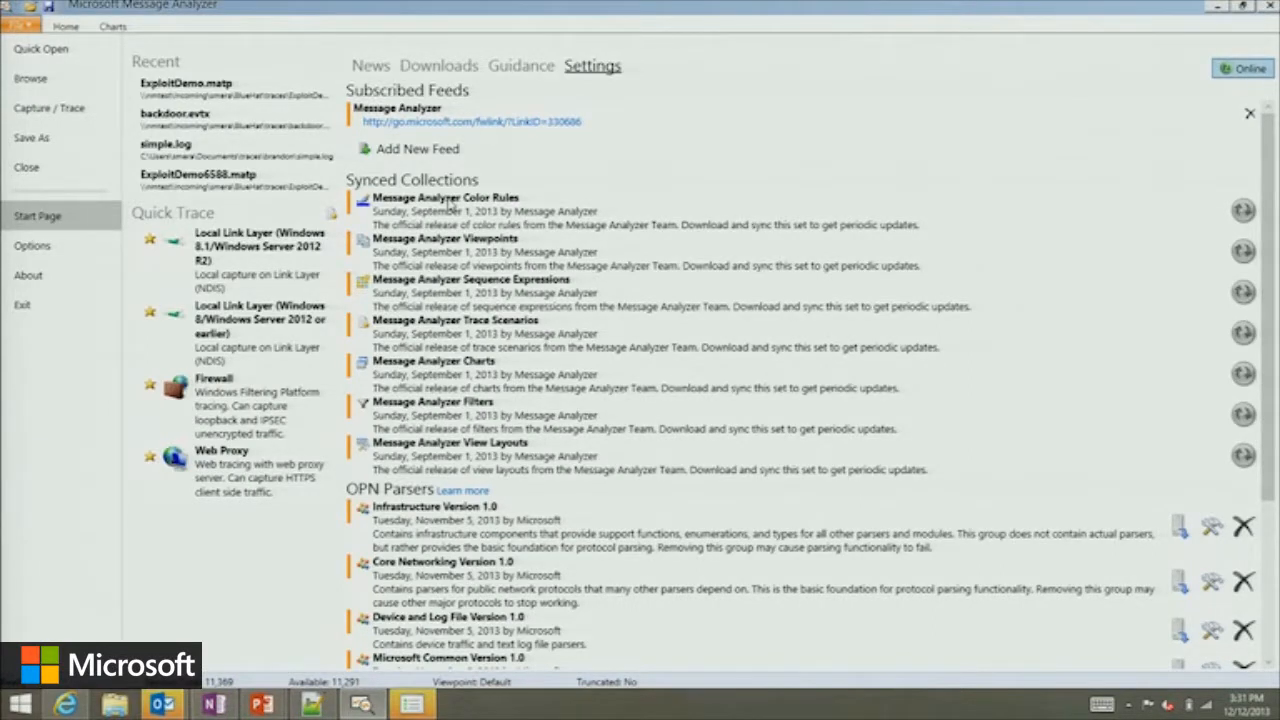
Subscribe to a new feed with its owner's name as the feed name and the copied BlueHat\feed network path as location.
click(418, 148)
text(Serge's)
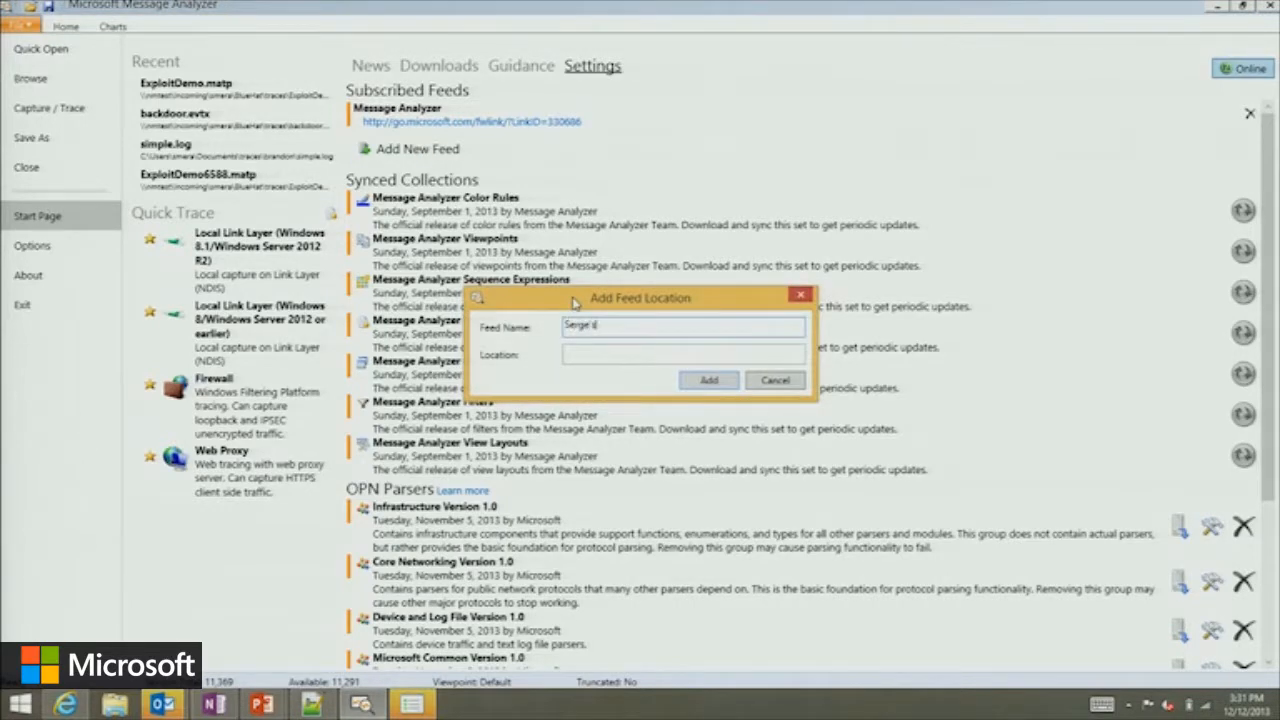
key(Tab)
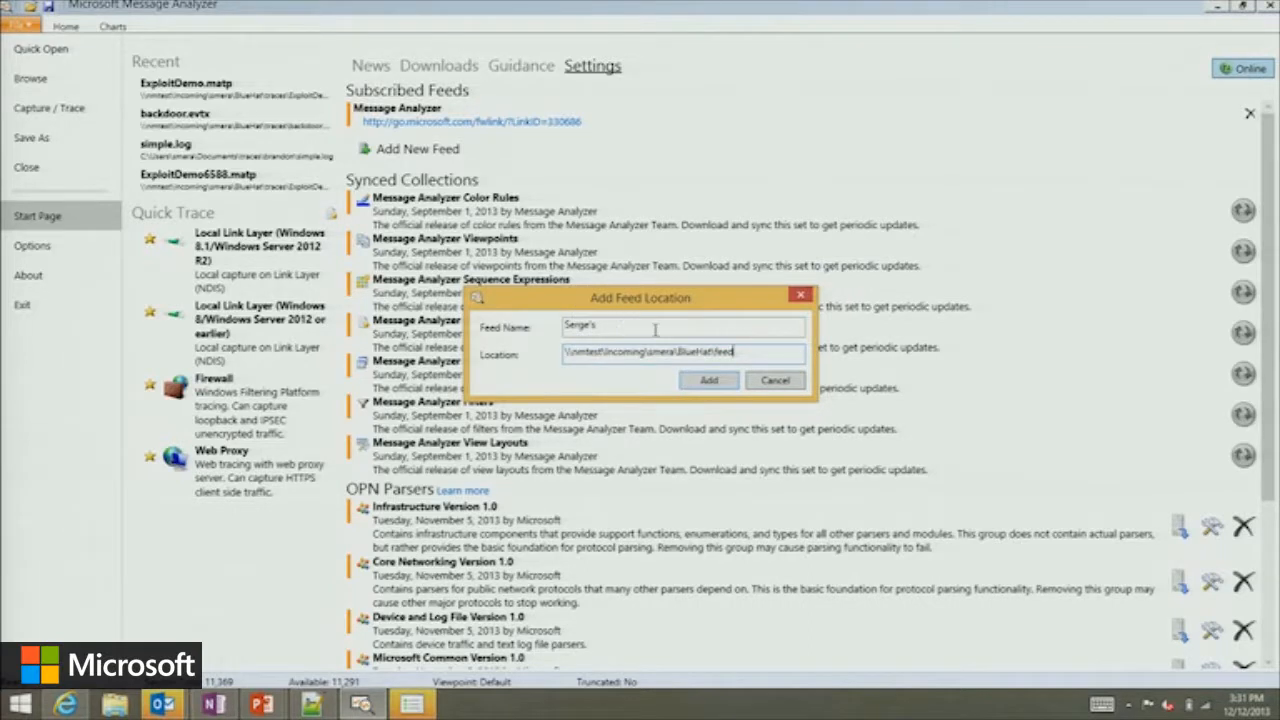
click(692, 381)
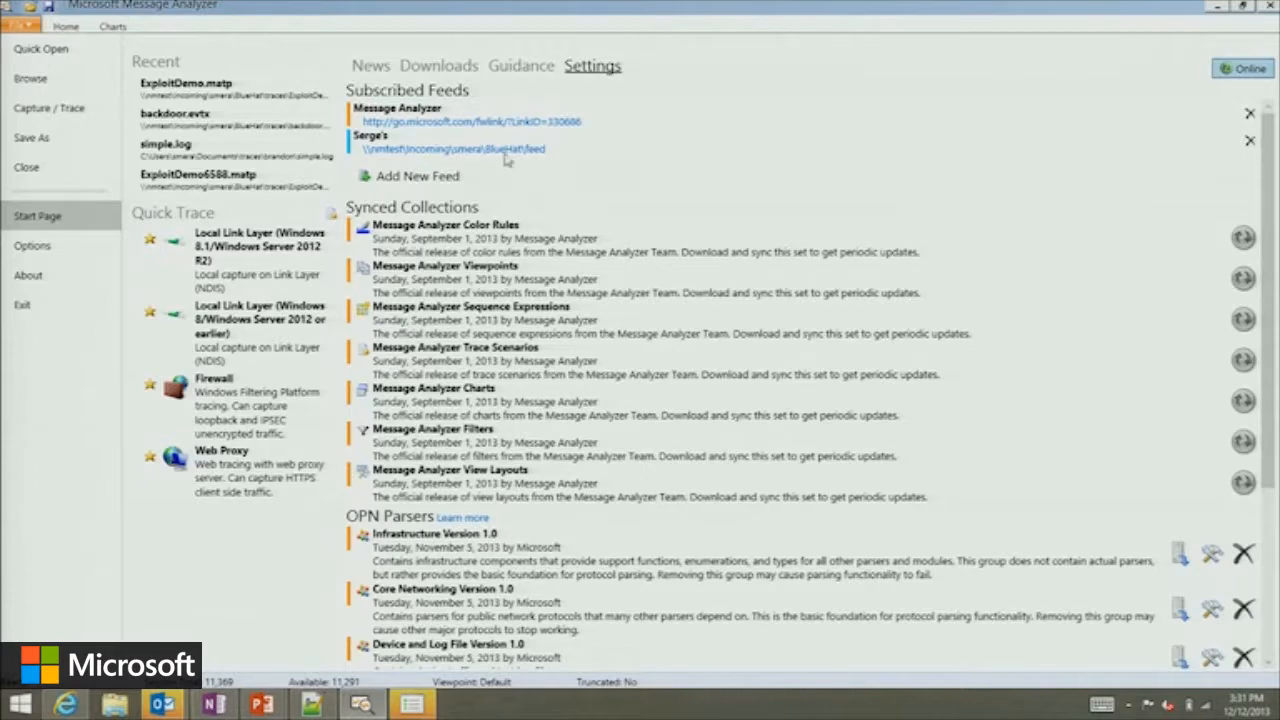
Download the Exploit attacks item from the newly added feed, with automatic syncing of item updates.
click(464, 68)
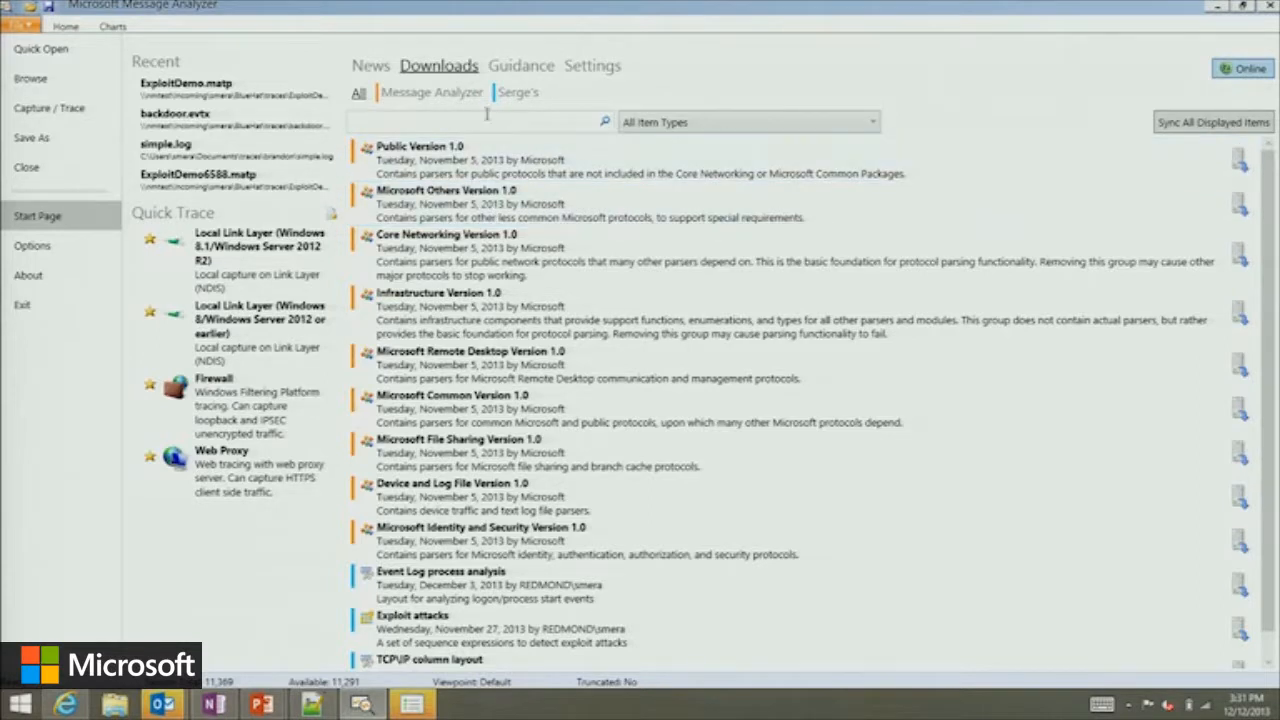
click(517, 92)
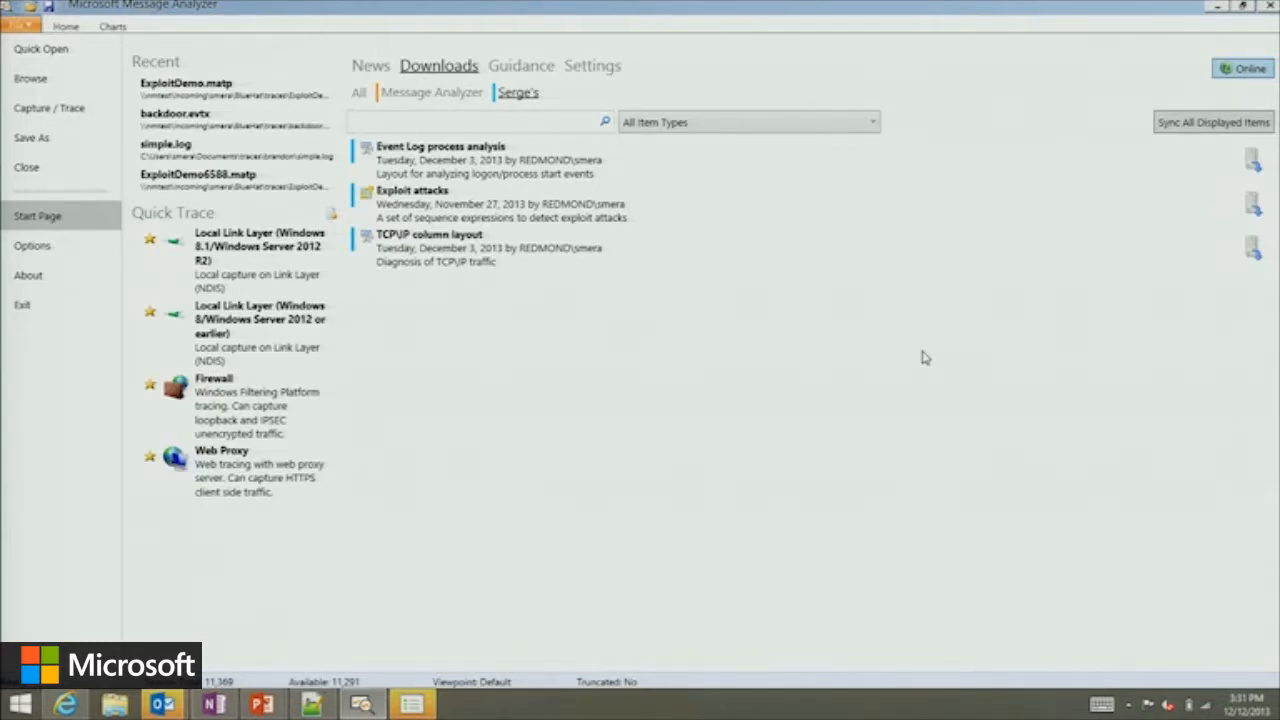
click(1254, 205)
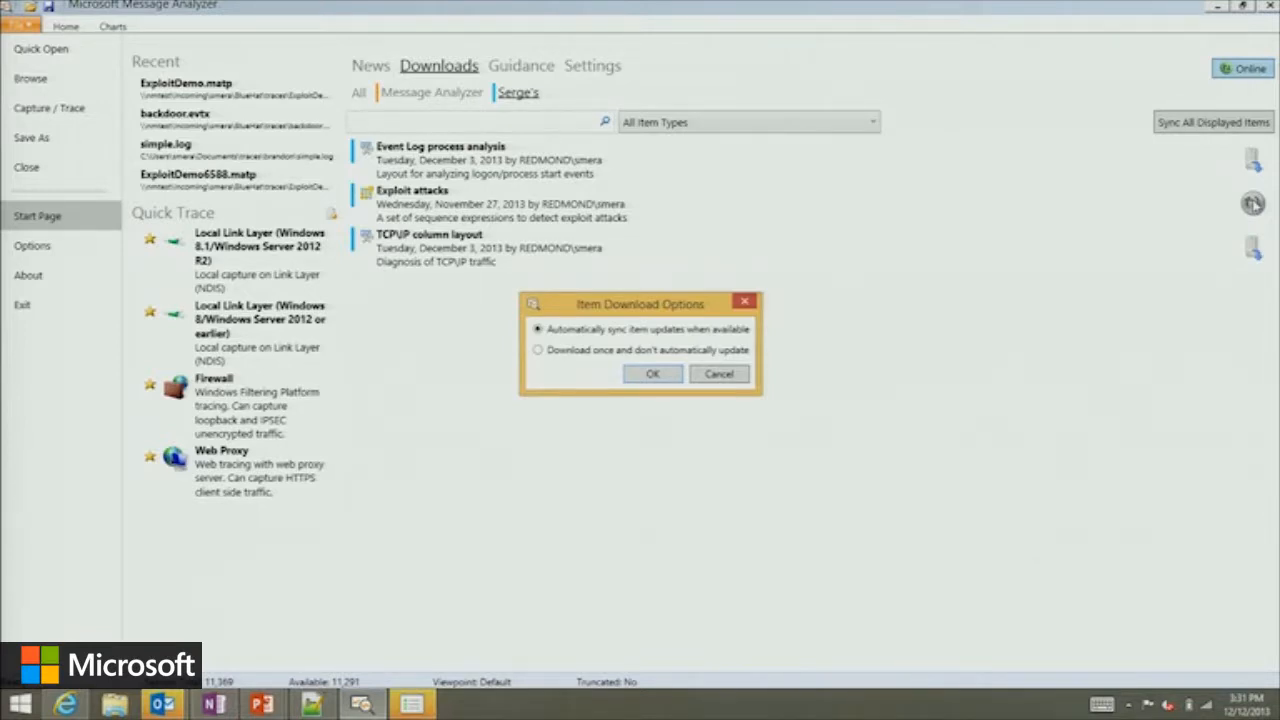
click(655, 376)
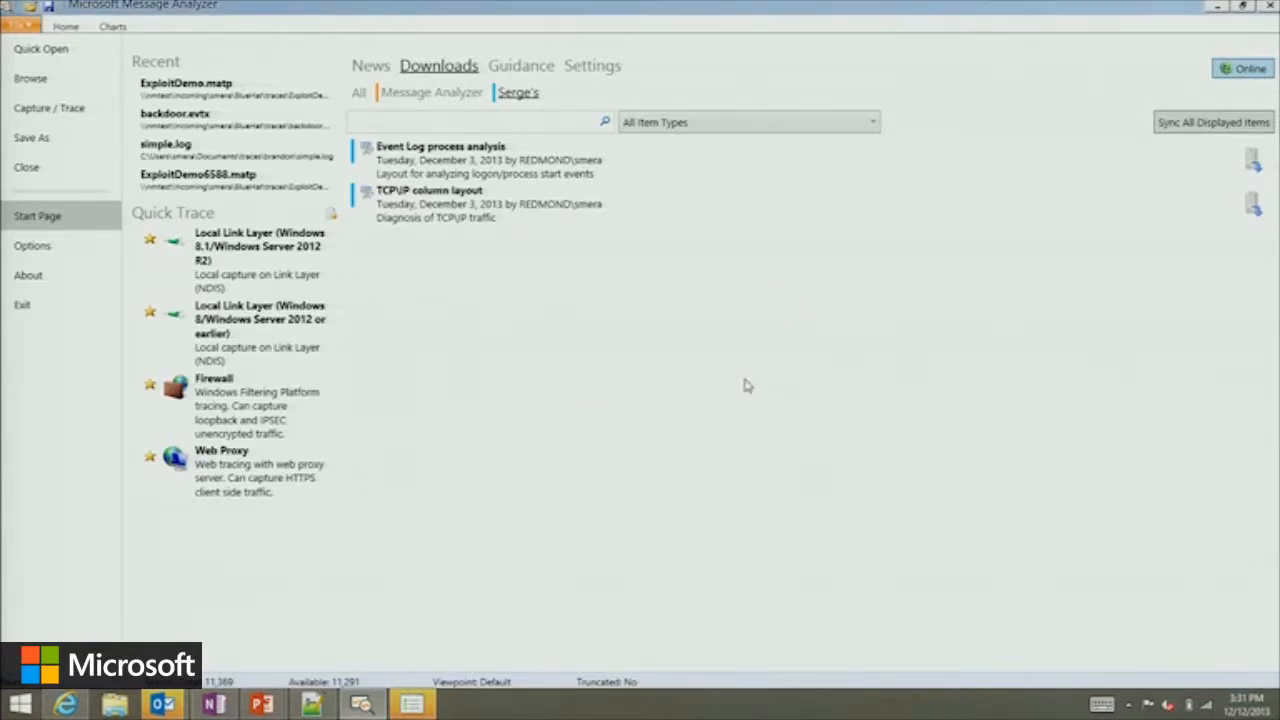
Return to the session, check the downloaded sequence expressions, and dock the Sequence Match viewer beside the Analysis Grid.
click(46, 80)
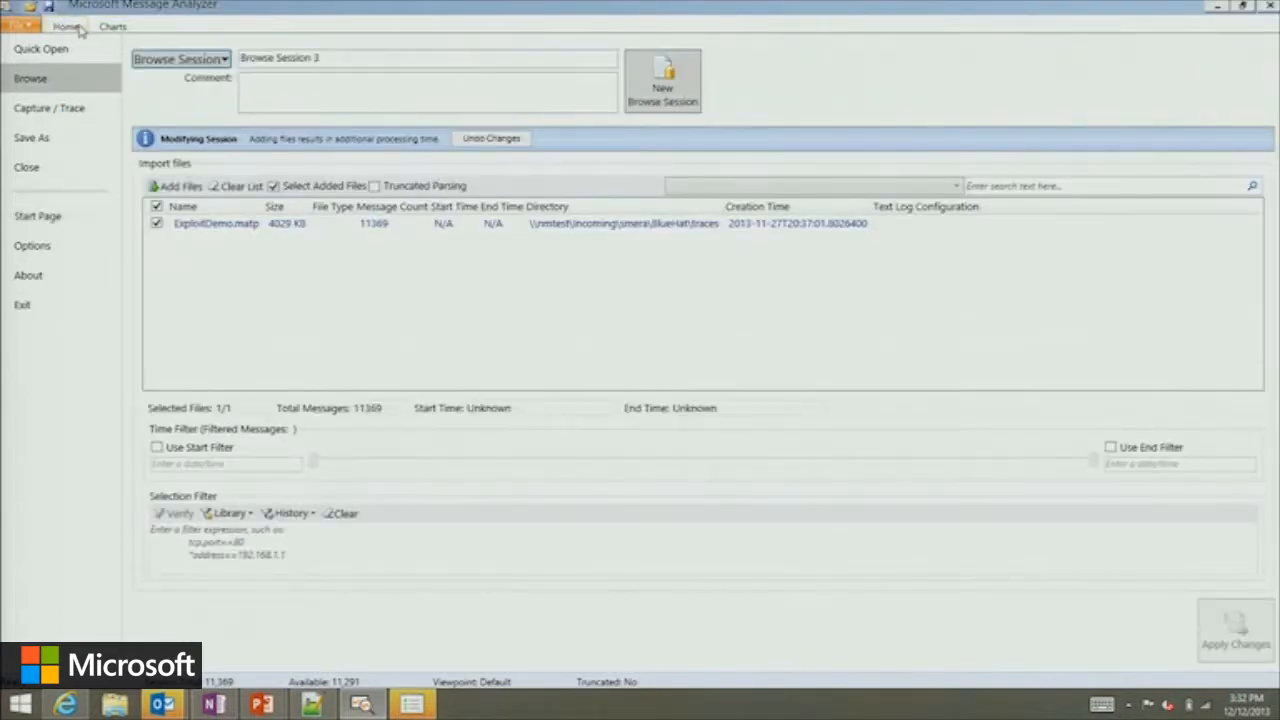
click(66, 26)
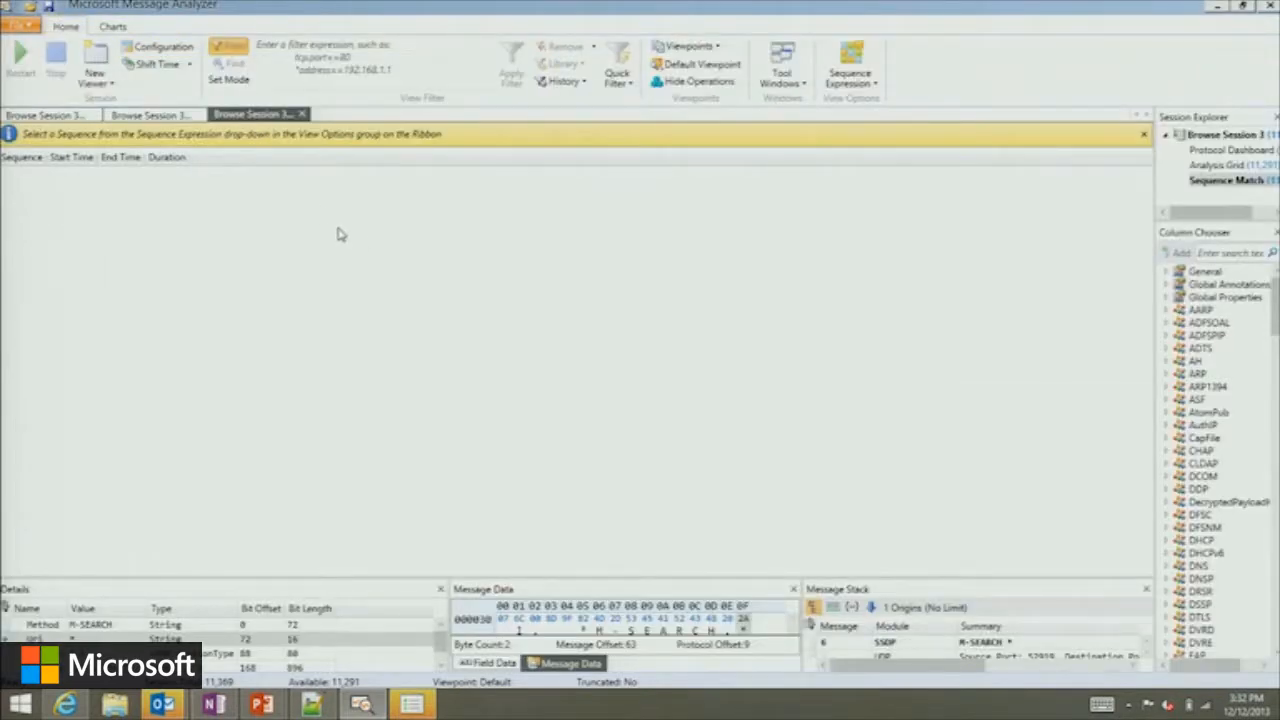
click(852, 80)
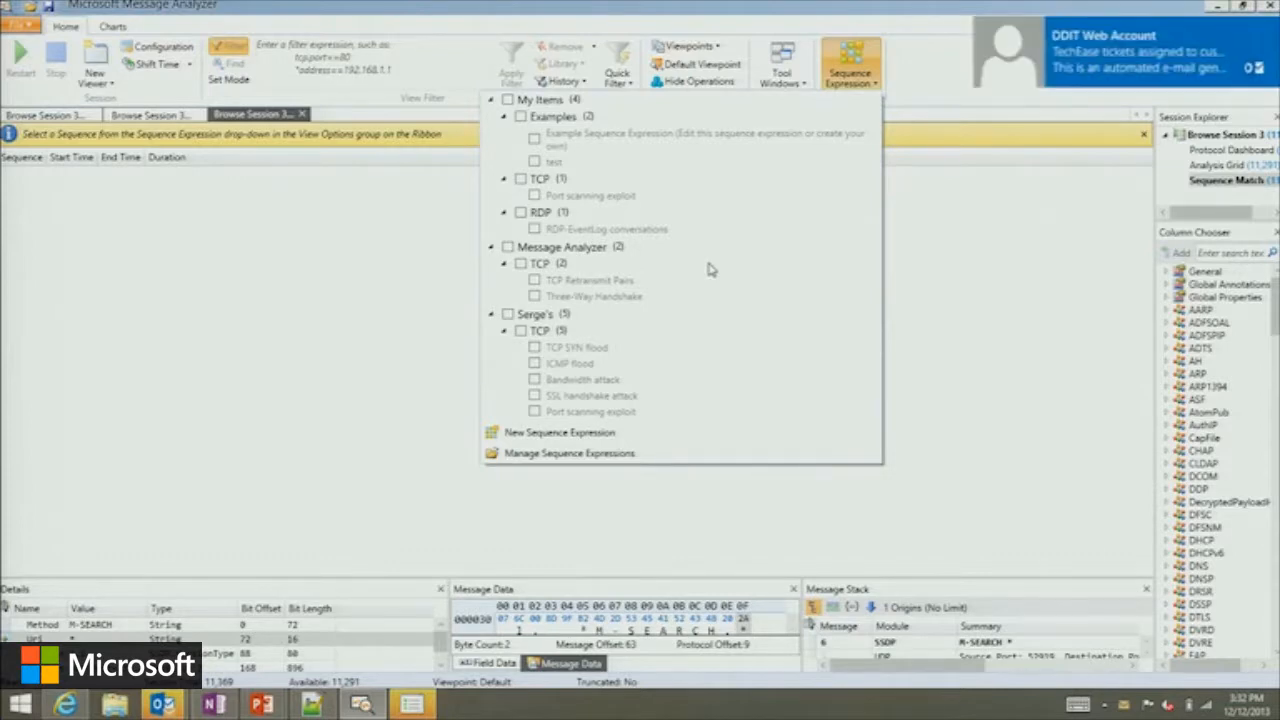
click(243, 233)
drag(265, 114, 605, 355)
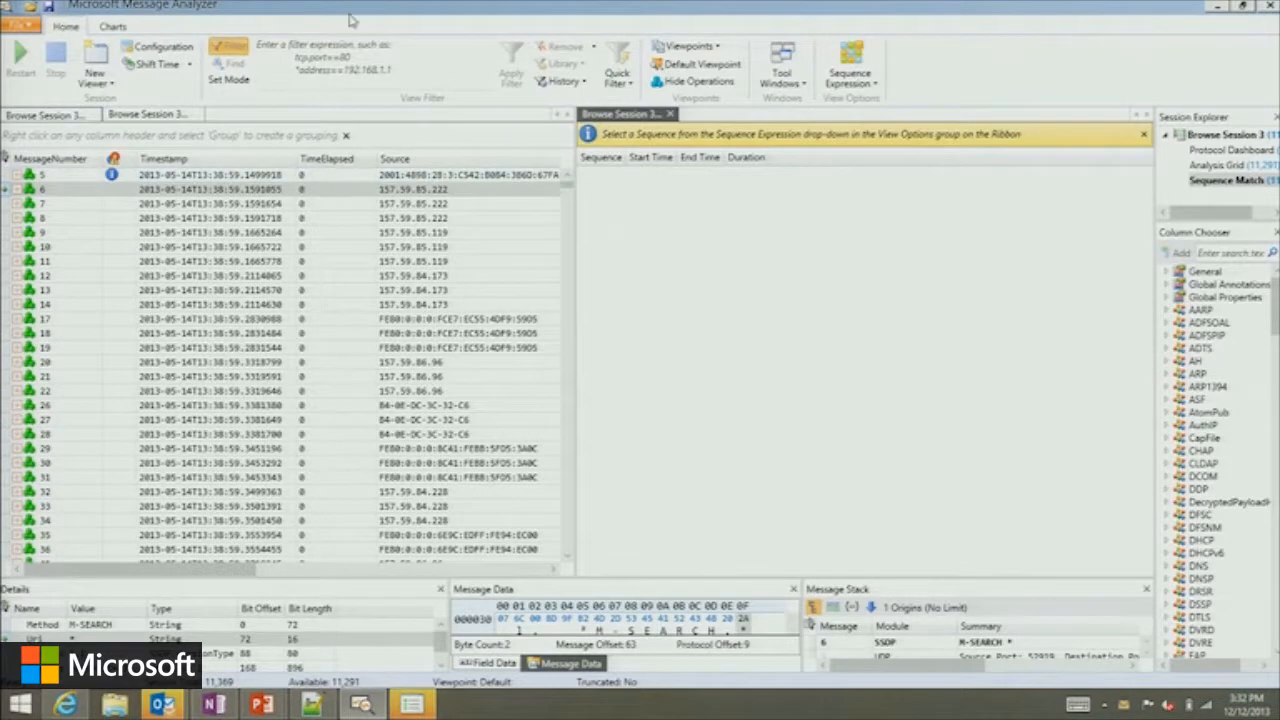
Run all TCP sequence expressions of the newly added feed, and expand the Port scanning exploit result.
click(877, 86)
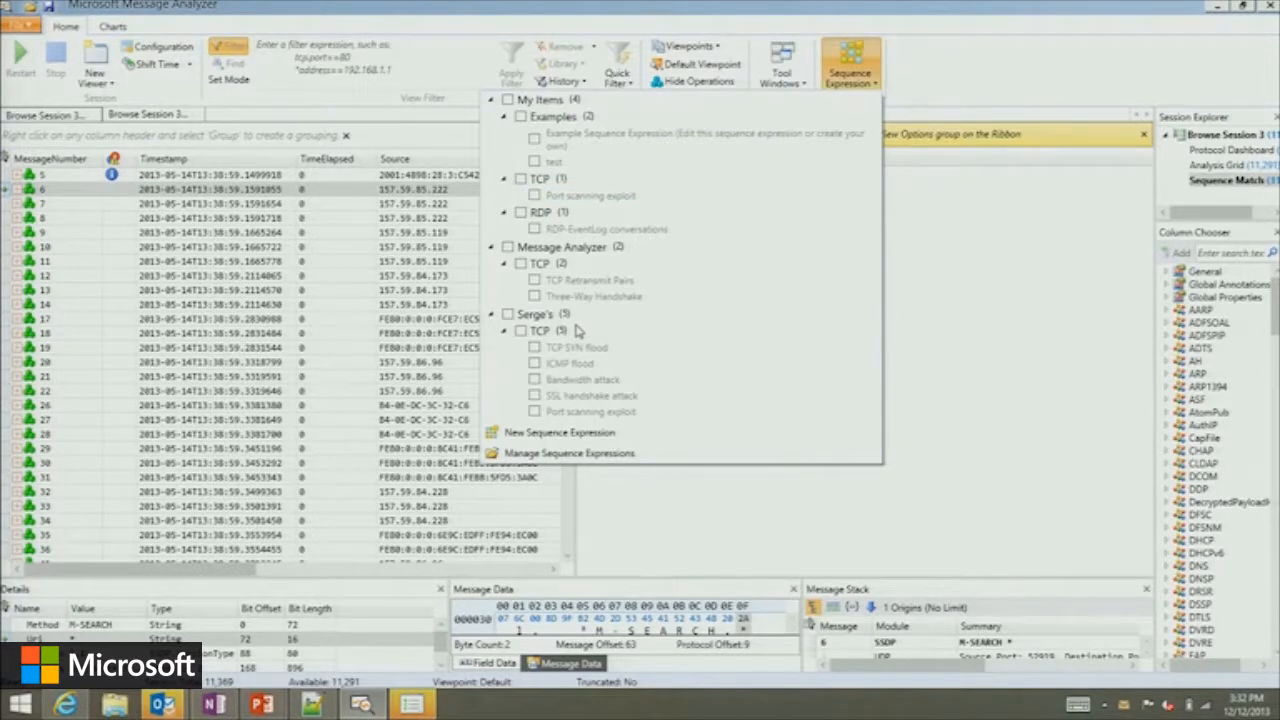
click(520, 331)
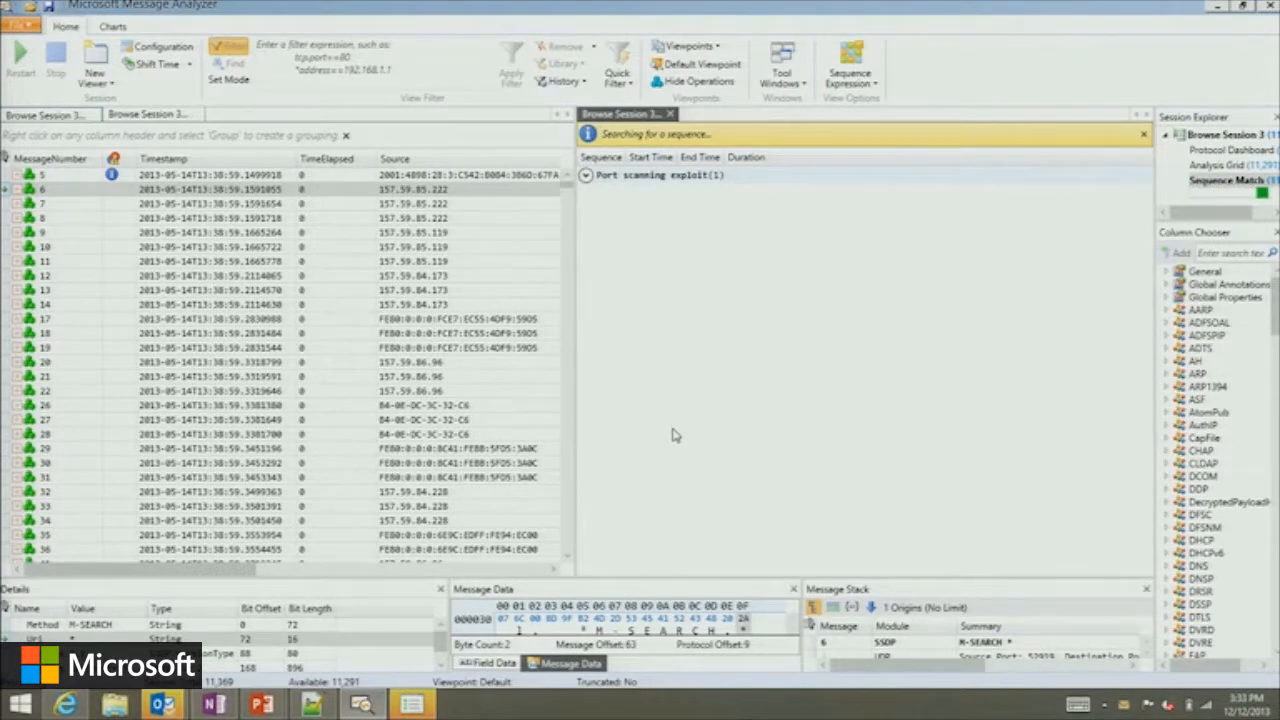
click(585, 175)
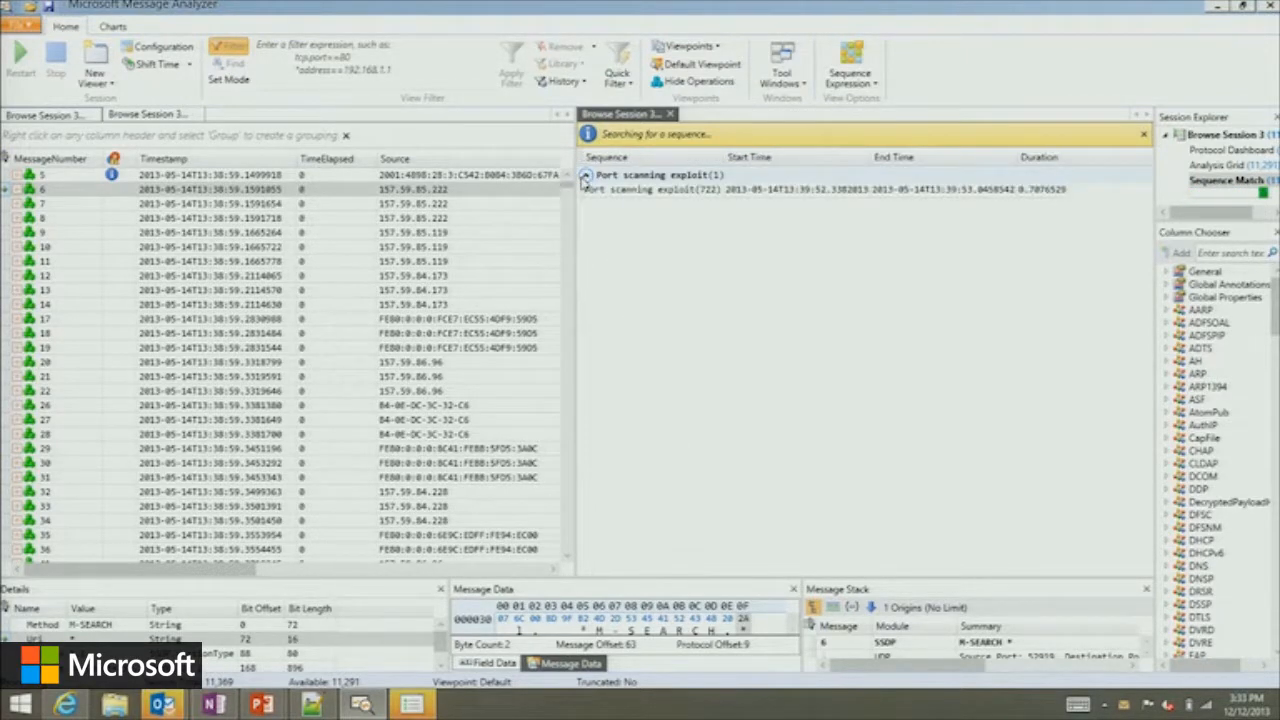
Select the Port scanning exploit match and examine its messages, starting at 14046, in the Analysis Grid.
click(650, 190)
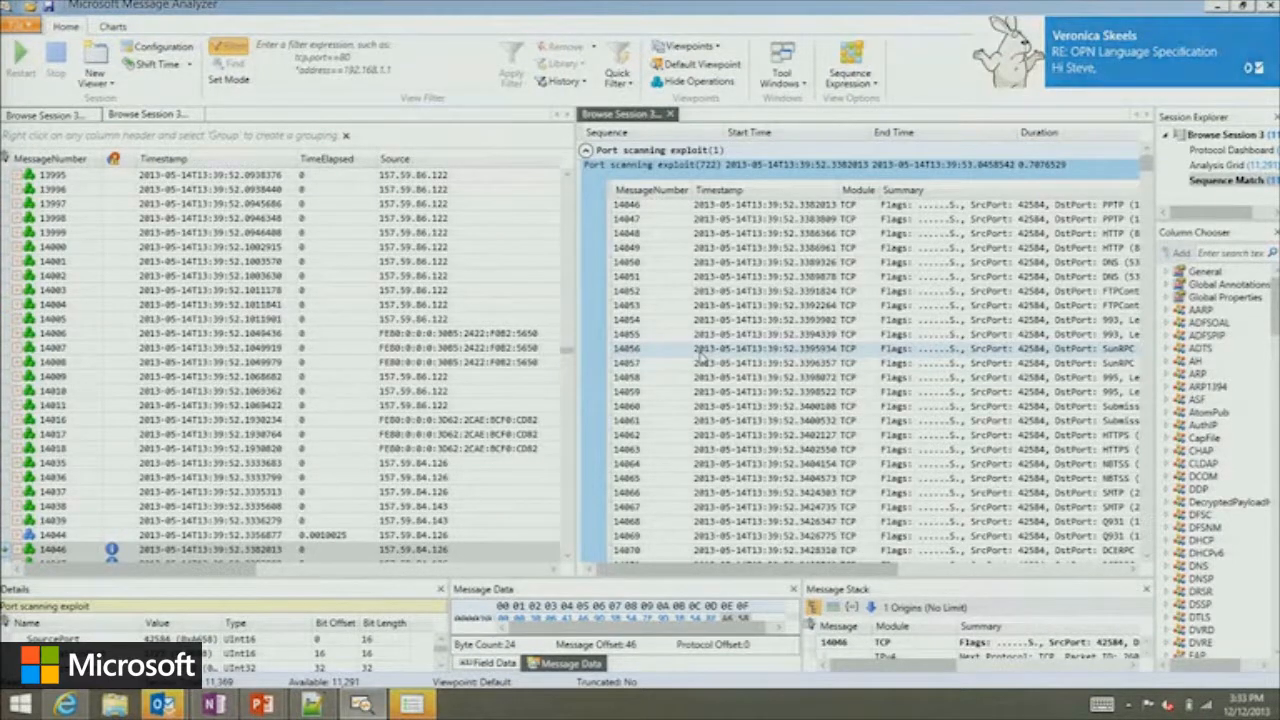
click(566, 555)
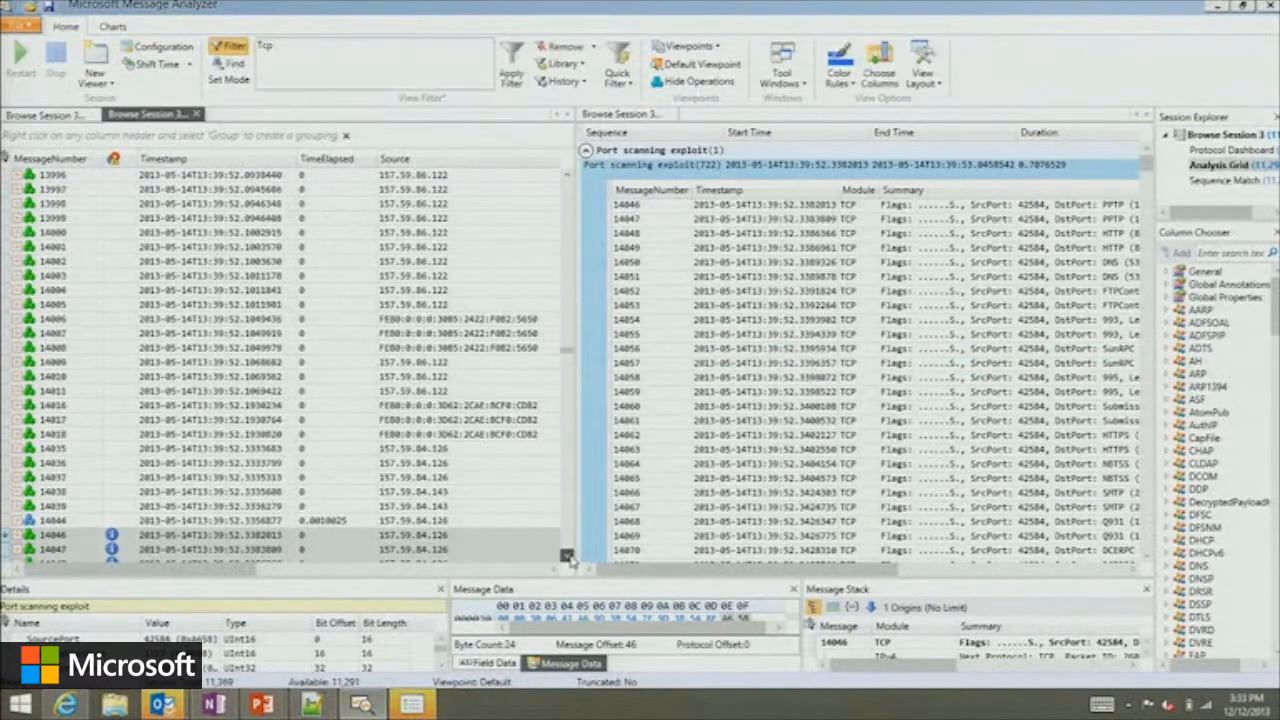
scroll(566, 555, down, 5)
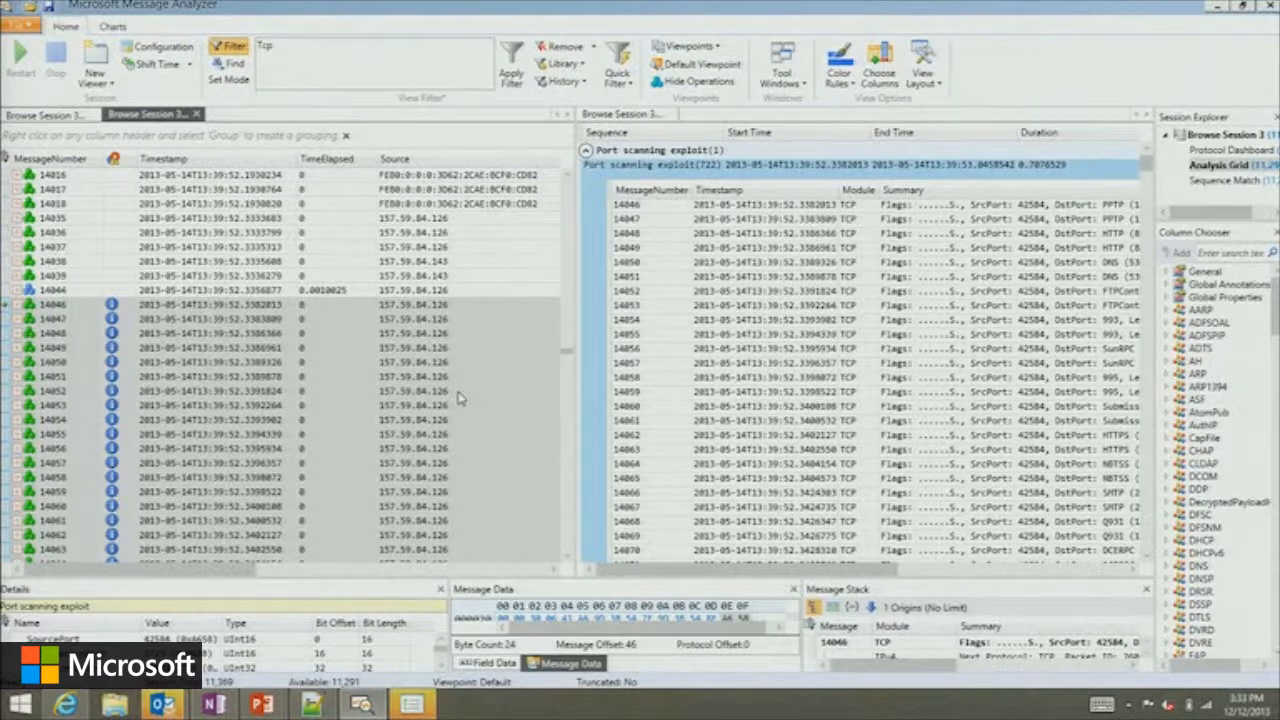
scroll(458, 398, down, 1)
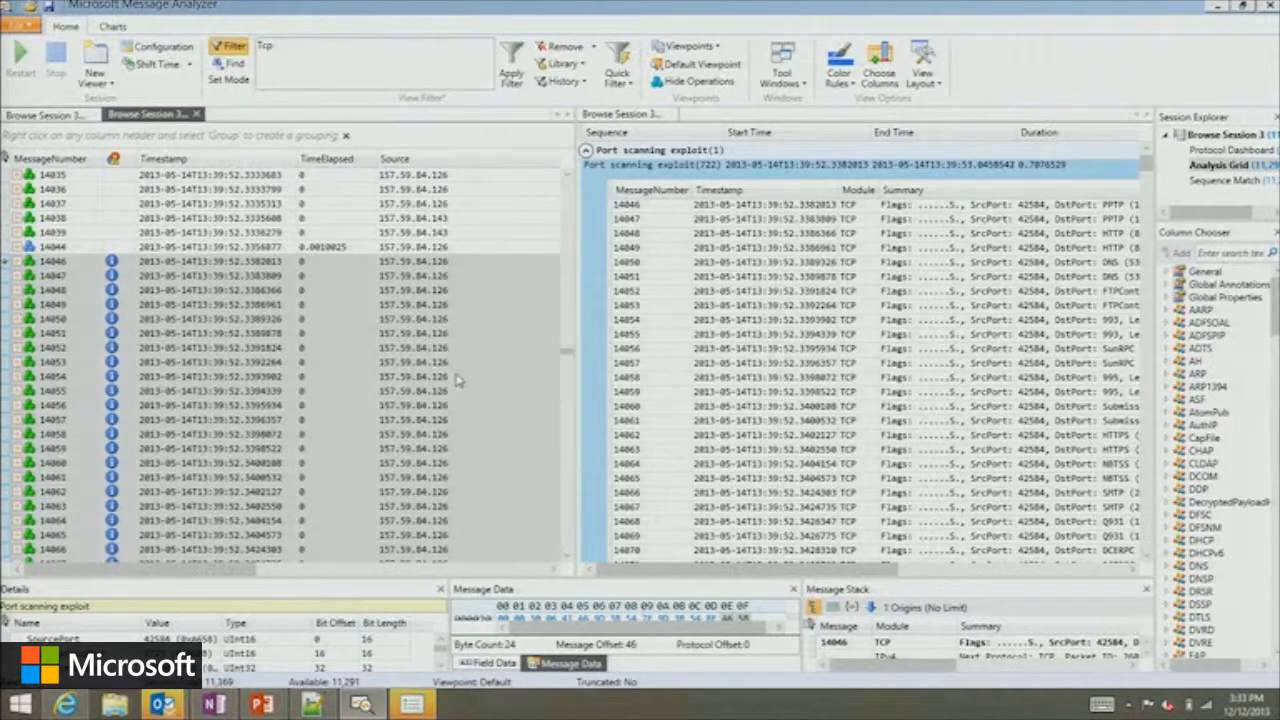
scroll(446, 288, up, 3)
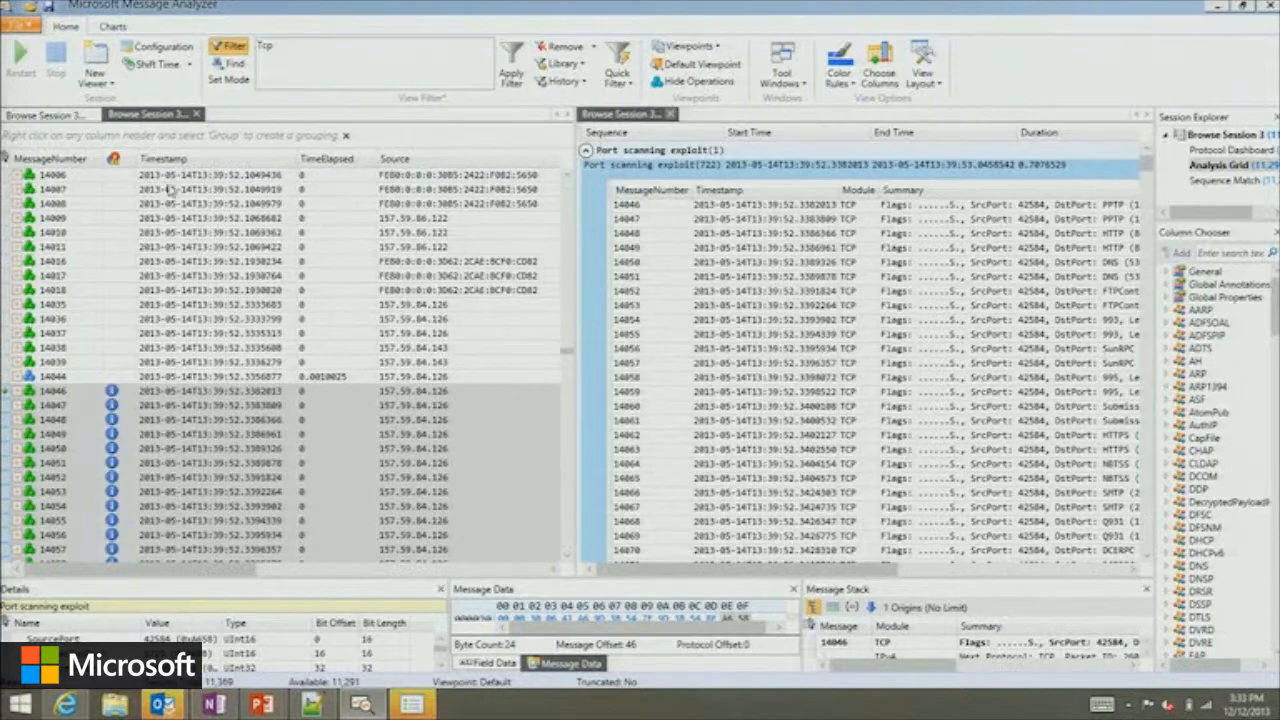
Close the Sequence Match, Analysis Grid and Protocol Dashboard viewers, and open the Start Page.
click(677, 113)
click(197, 113)
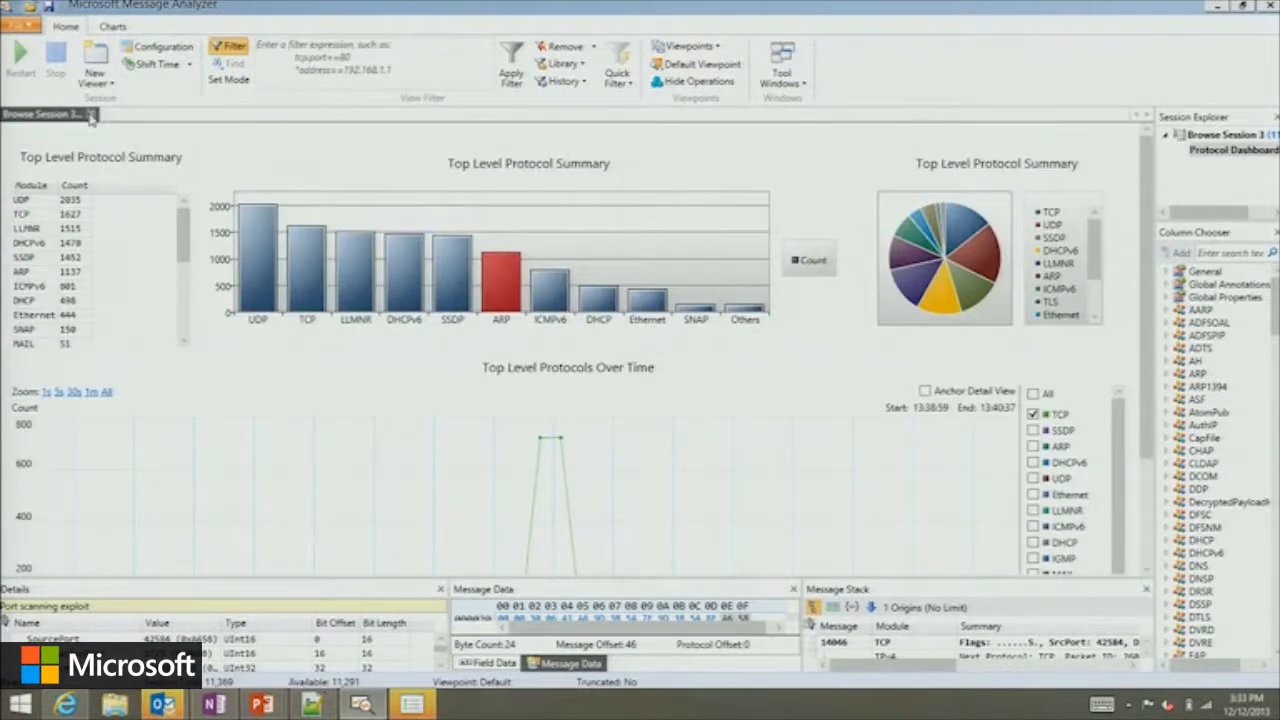
click(90, 114)
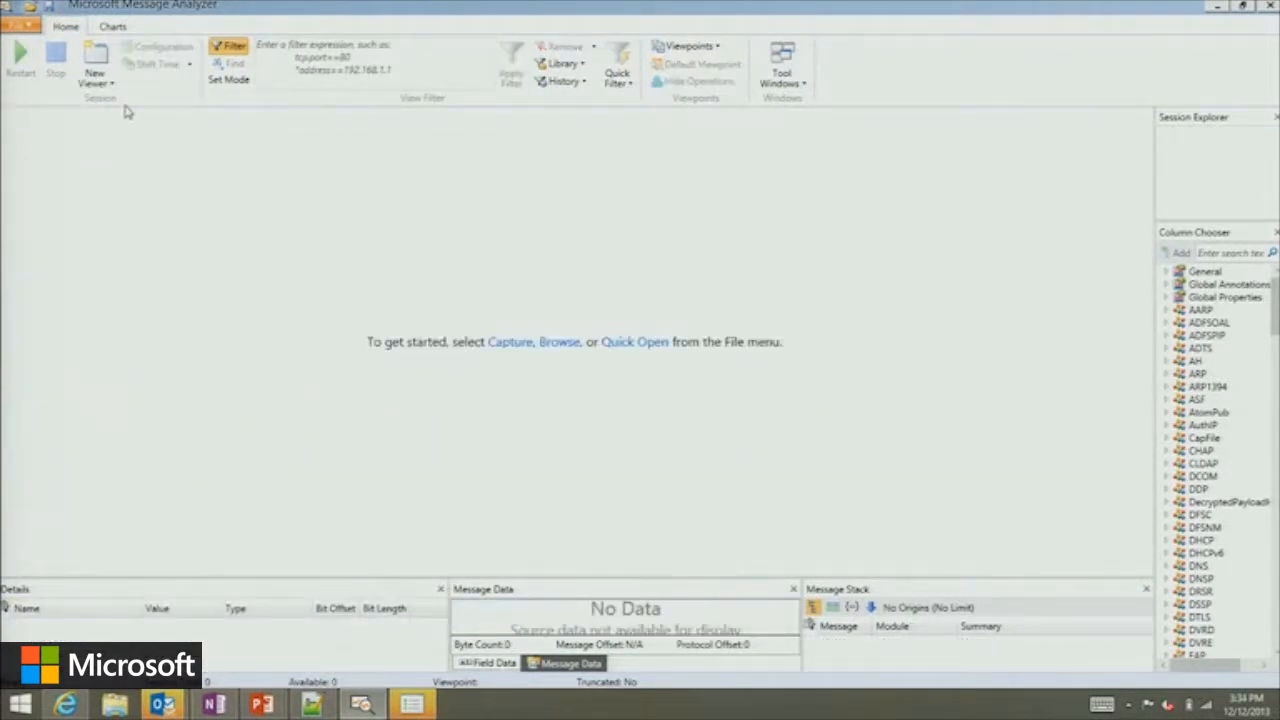
click(20, 24)
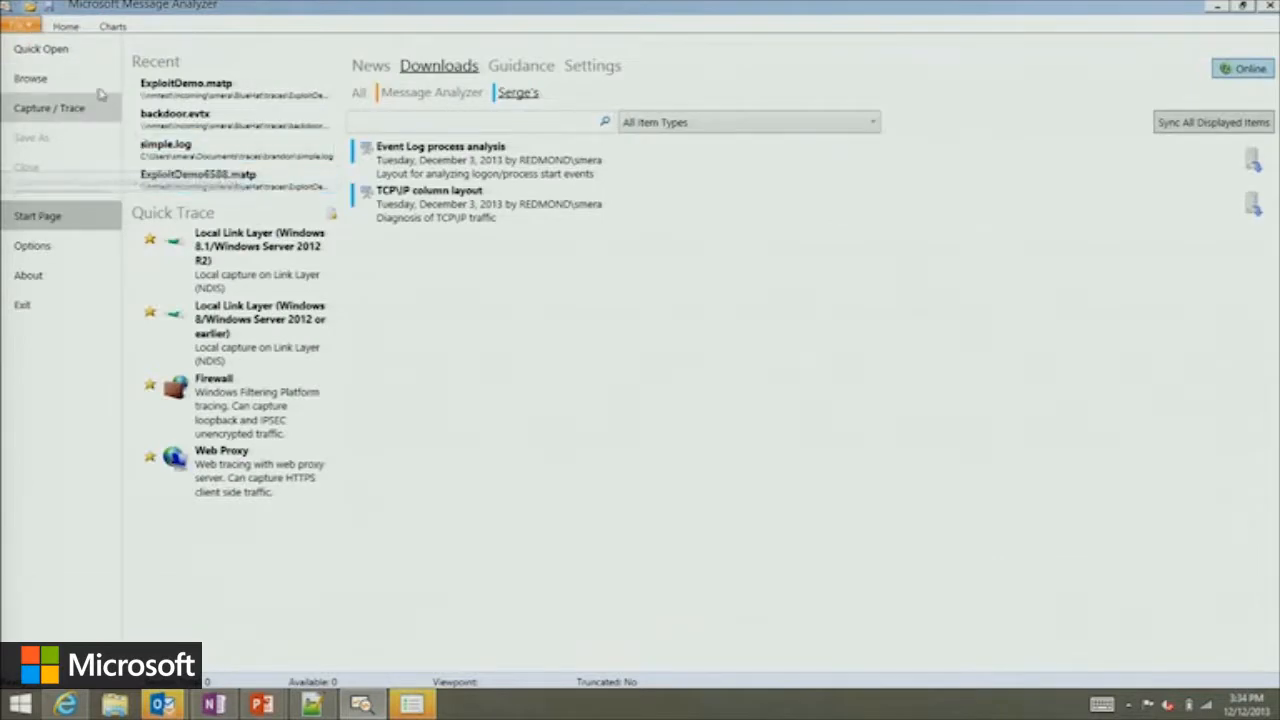
Create a browse session with rdp_brute.pcap and rdp_brute_evts.evtx, and open it in the Analysis Grid.
click(30, 78)
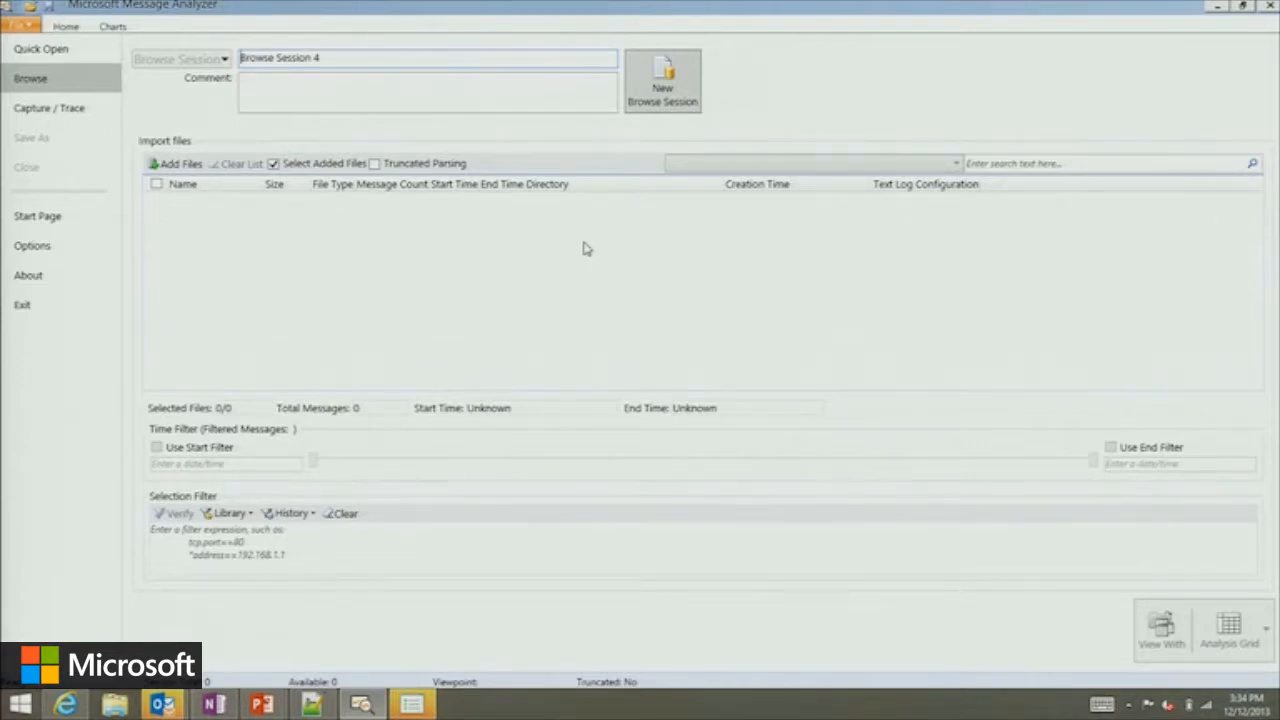
click(176, 163)
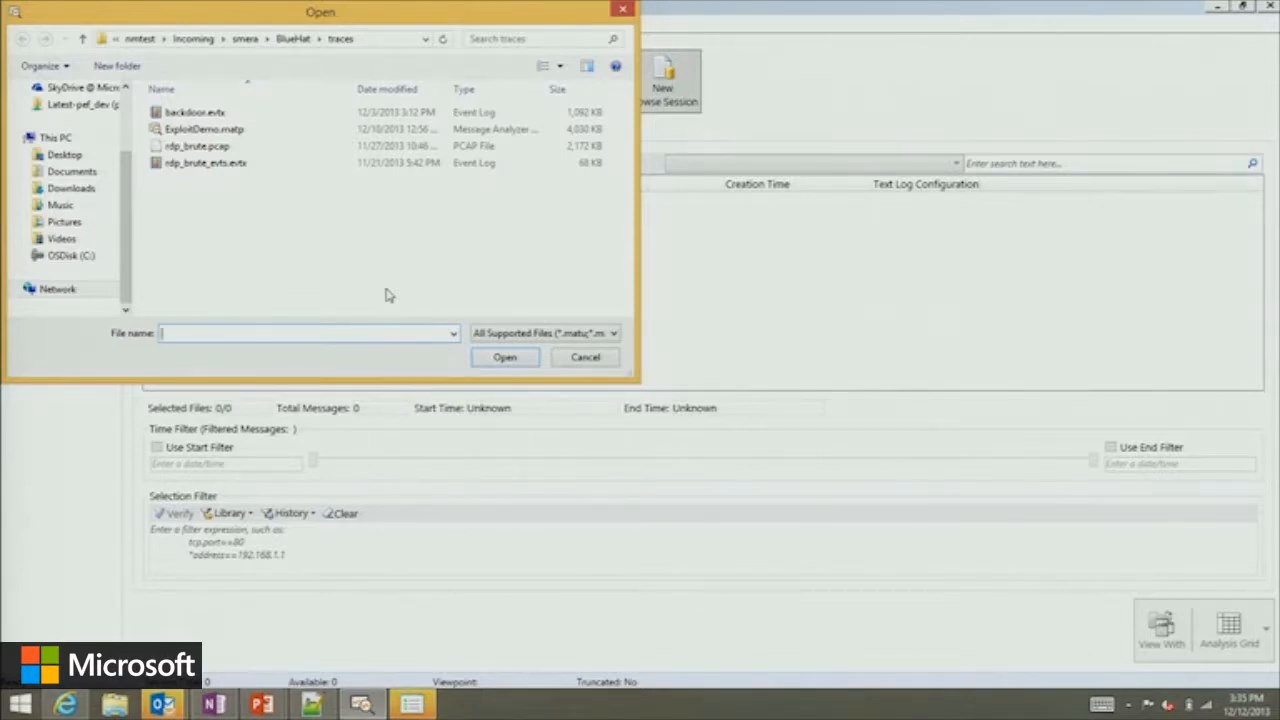
click(245, 147)
shift+click(243, 163)
click(505, 358)
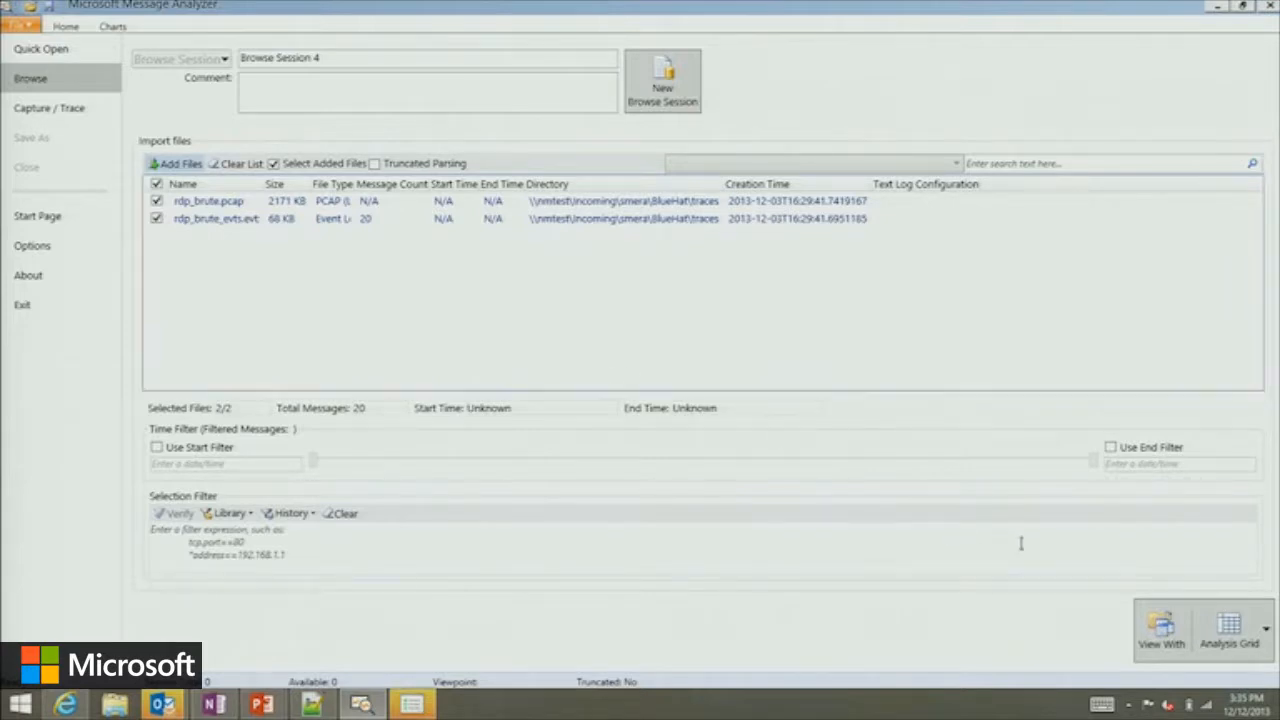
click(1213, 634)
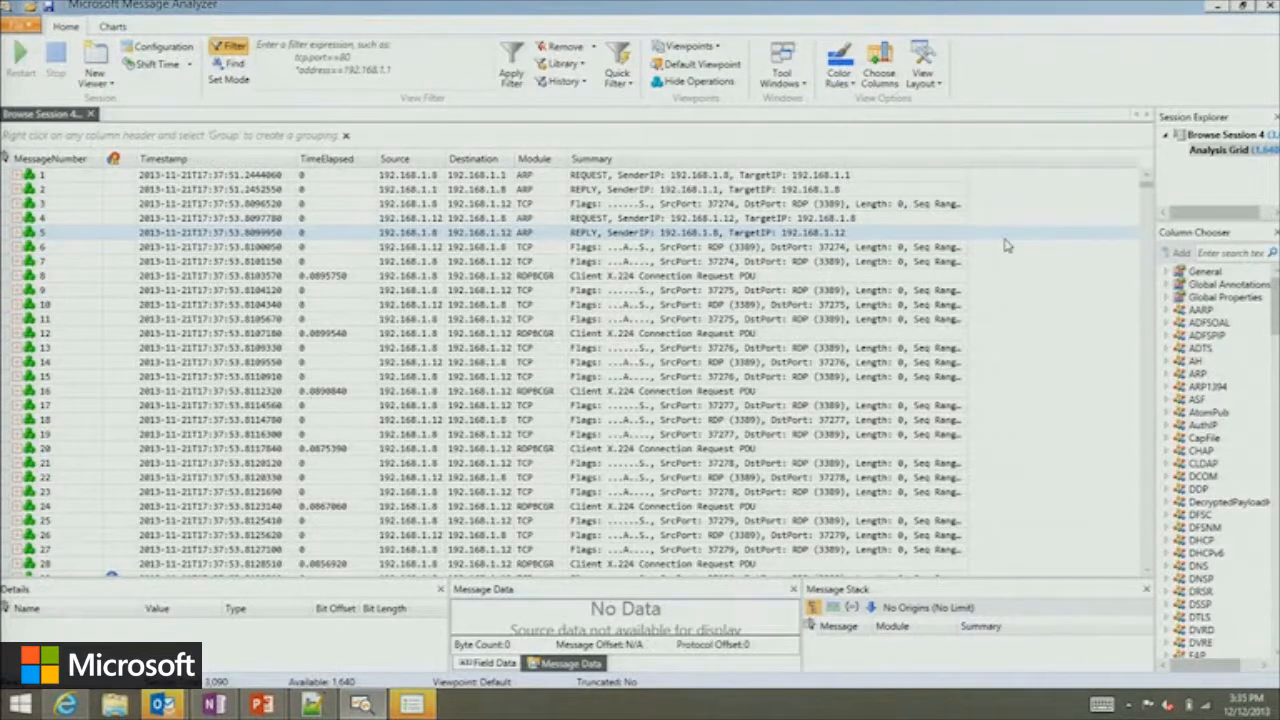
Group the messages by Module, expand the EventLog group, and select its first failed logon message.
right_click(540, 166)
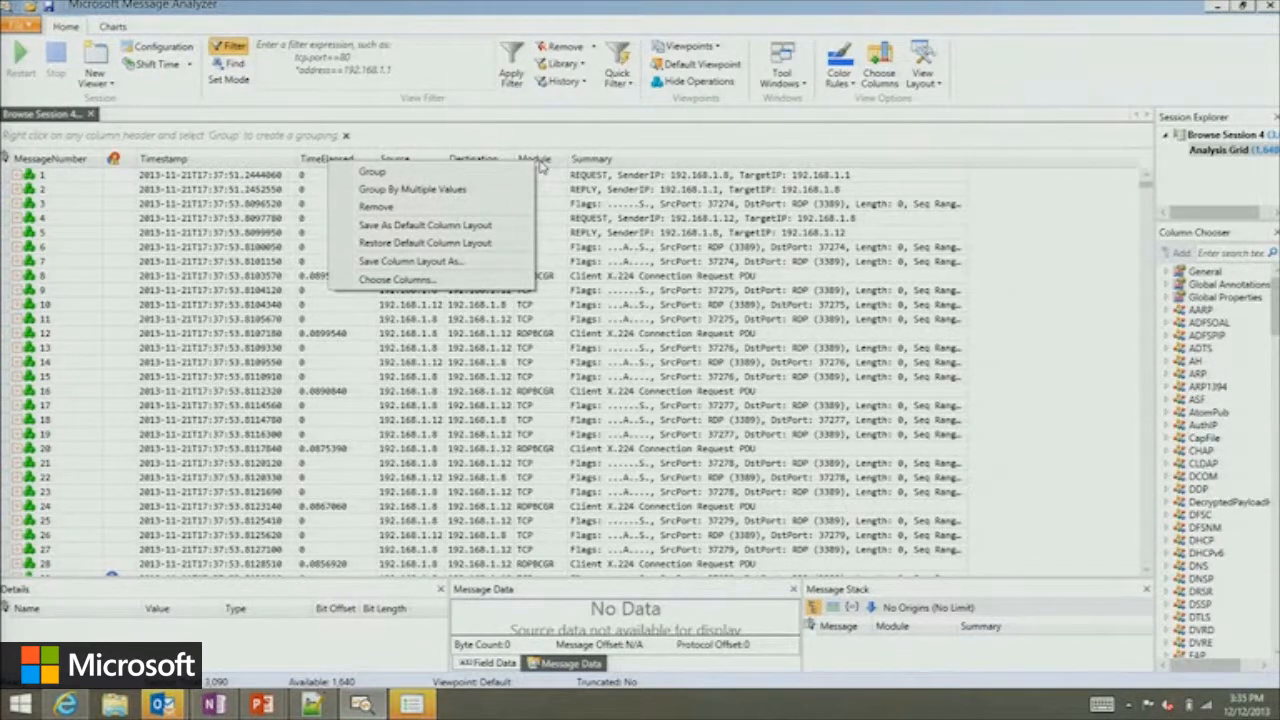
click(490, 171)
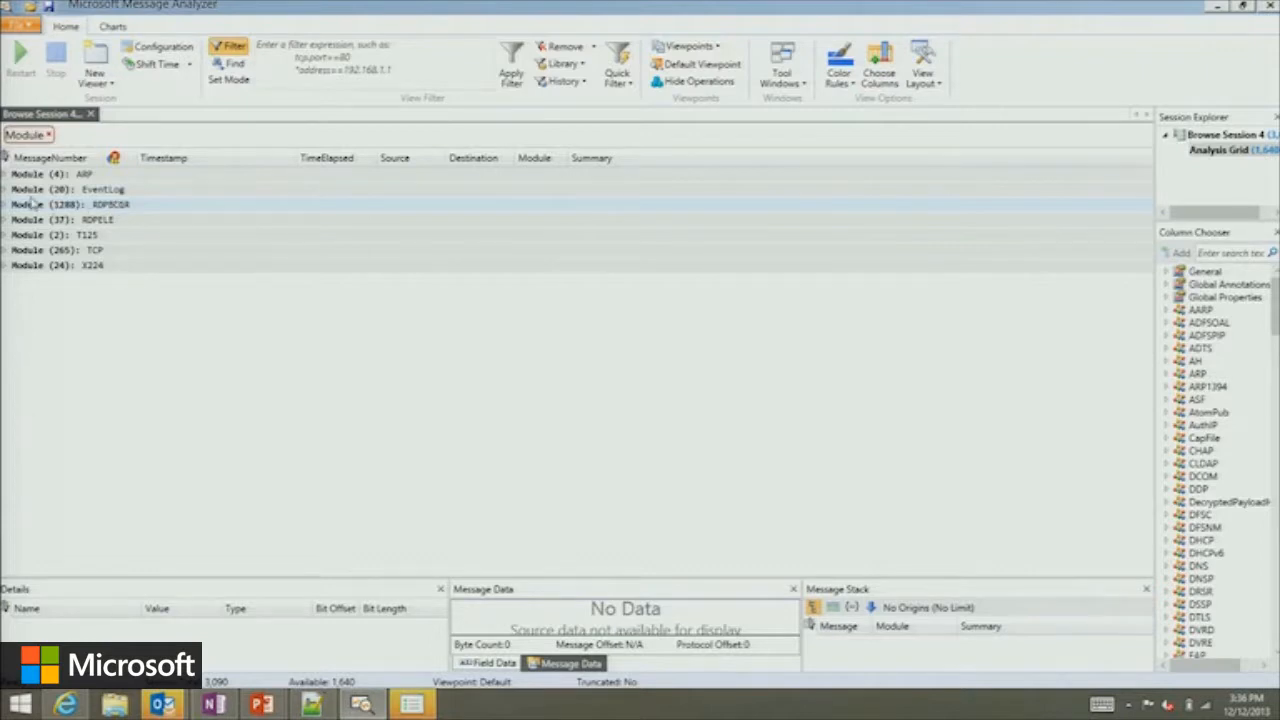
click(5, 190)
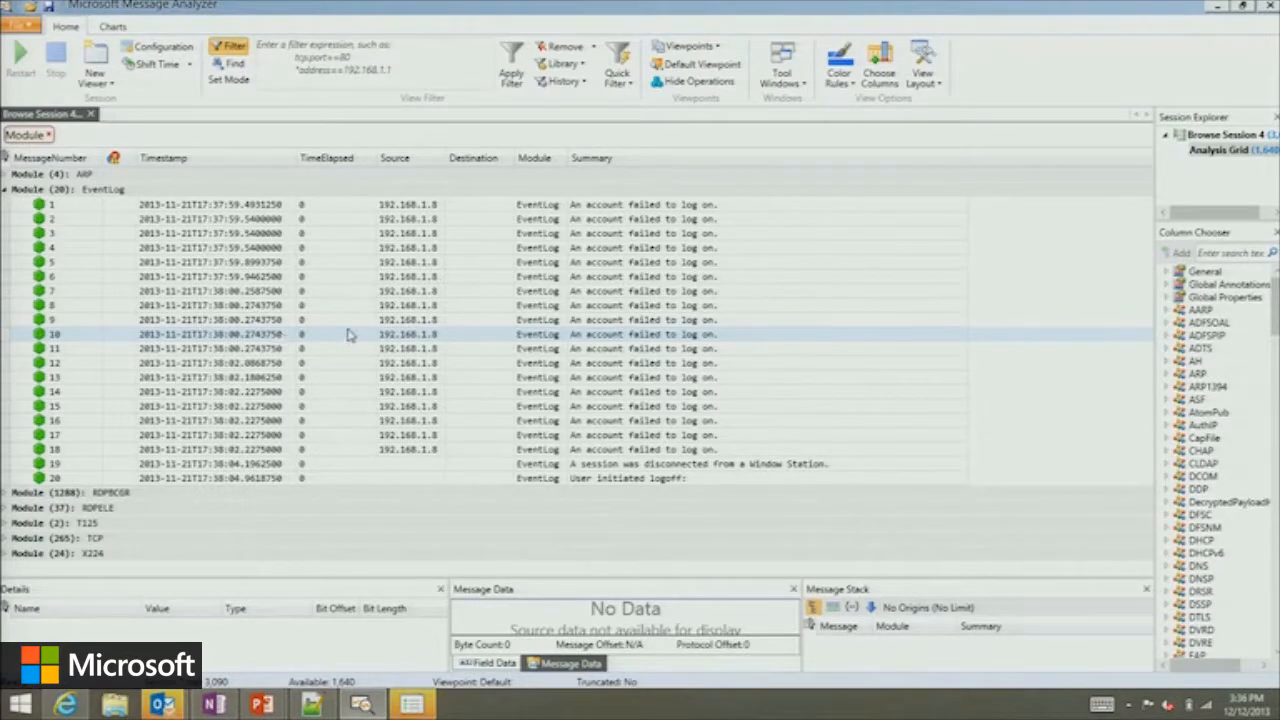
click(300, 205)
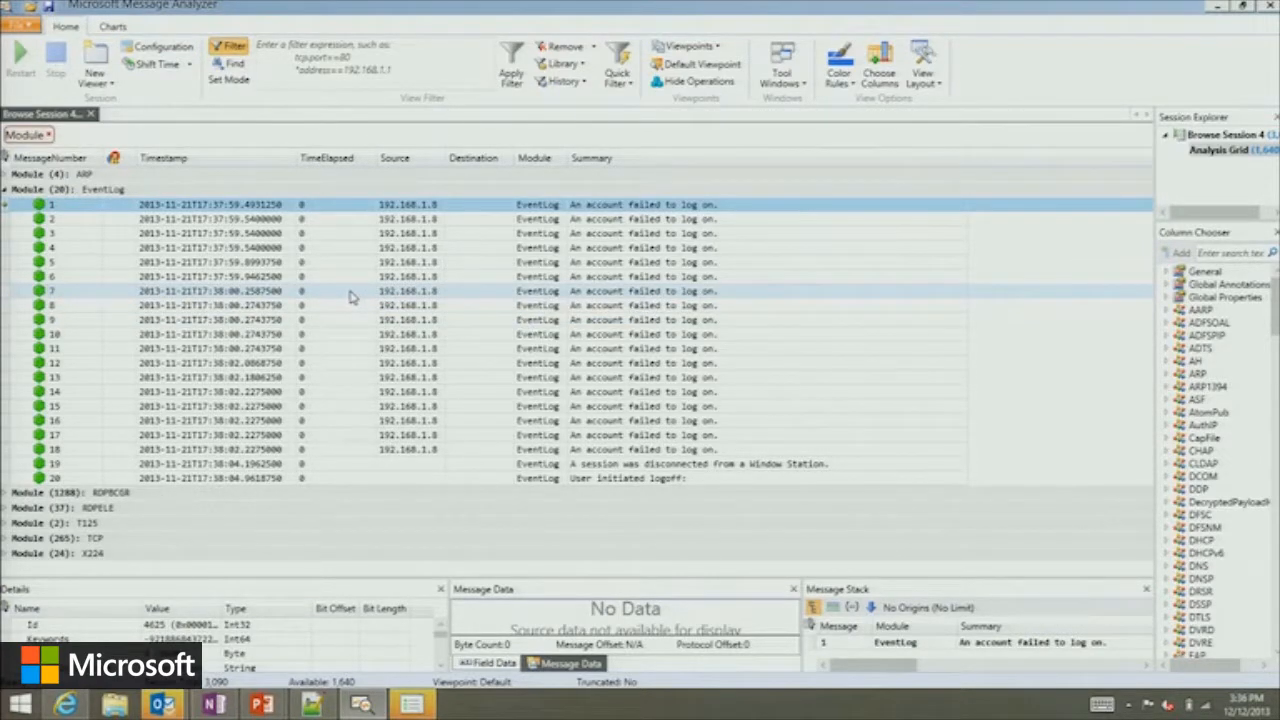
Remove the Module grouping and select EventLog message 1 among the surrounding RDPBCGR messages.
click(49, 135)
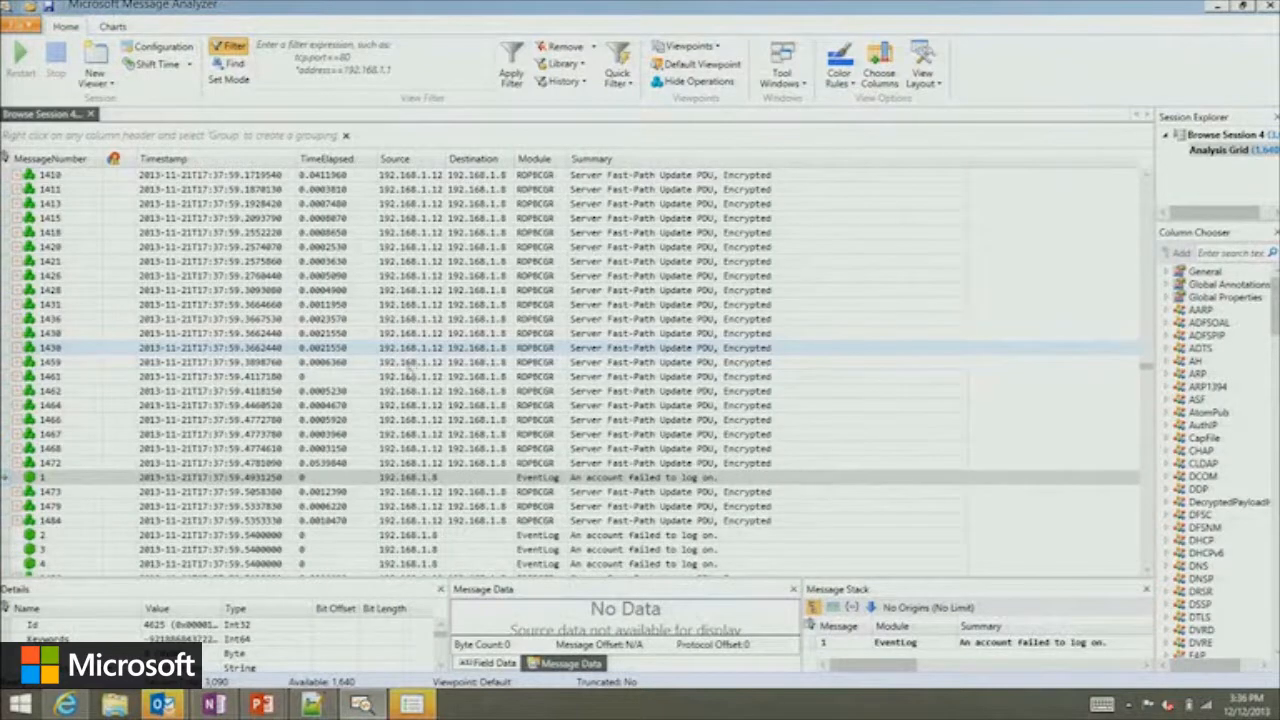
click(352, 478)
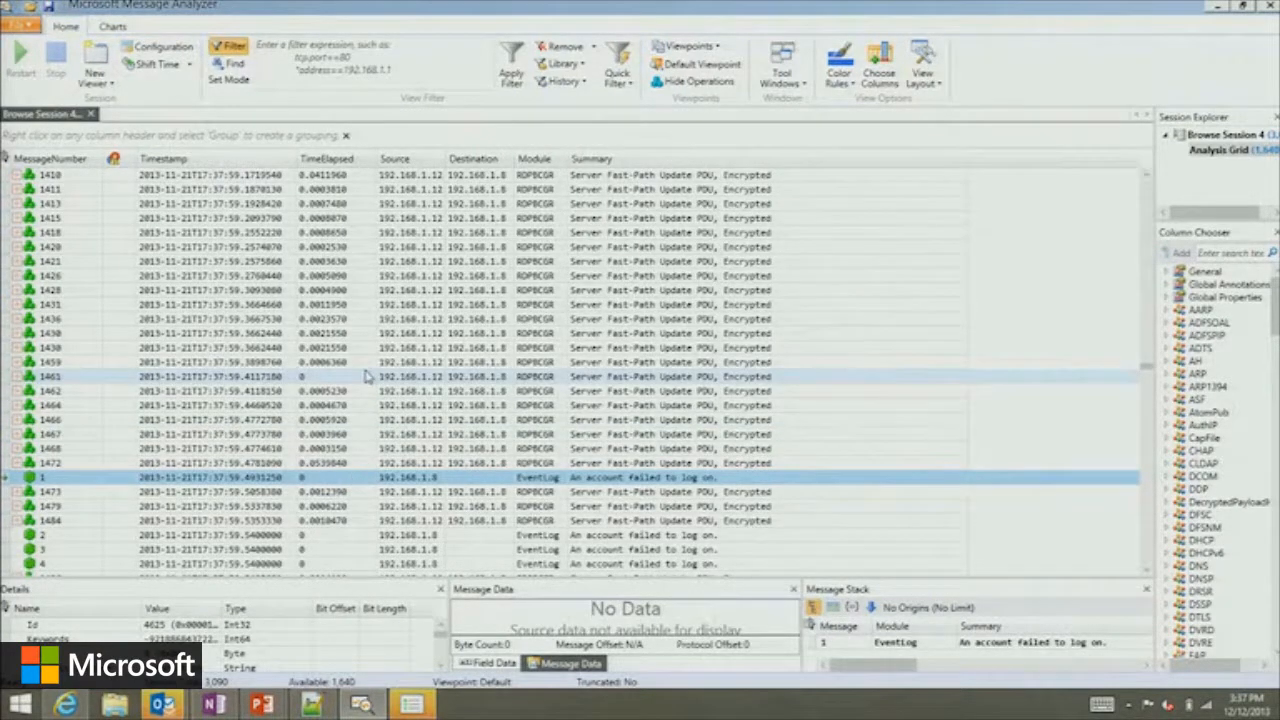
scroll(363, 361, up, 2)
scroll(265, 247, down, 2)
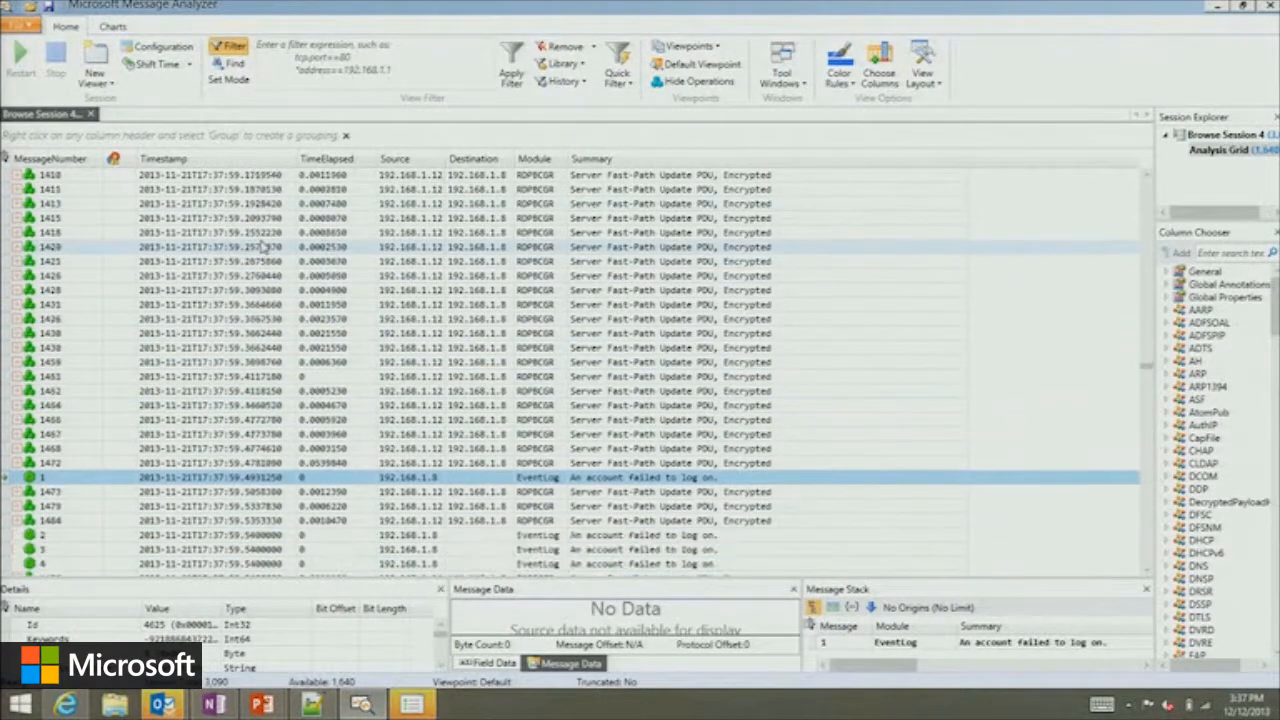
Sort the grid by Timestamp and review the messages around the first failed logon event.
click(198, 158)
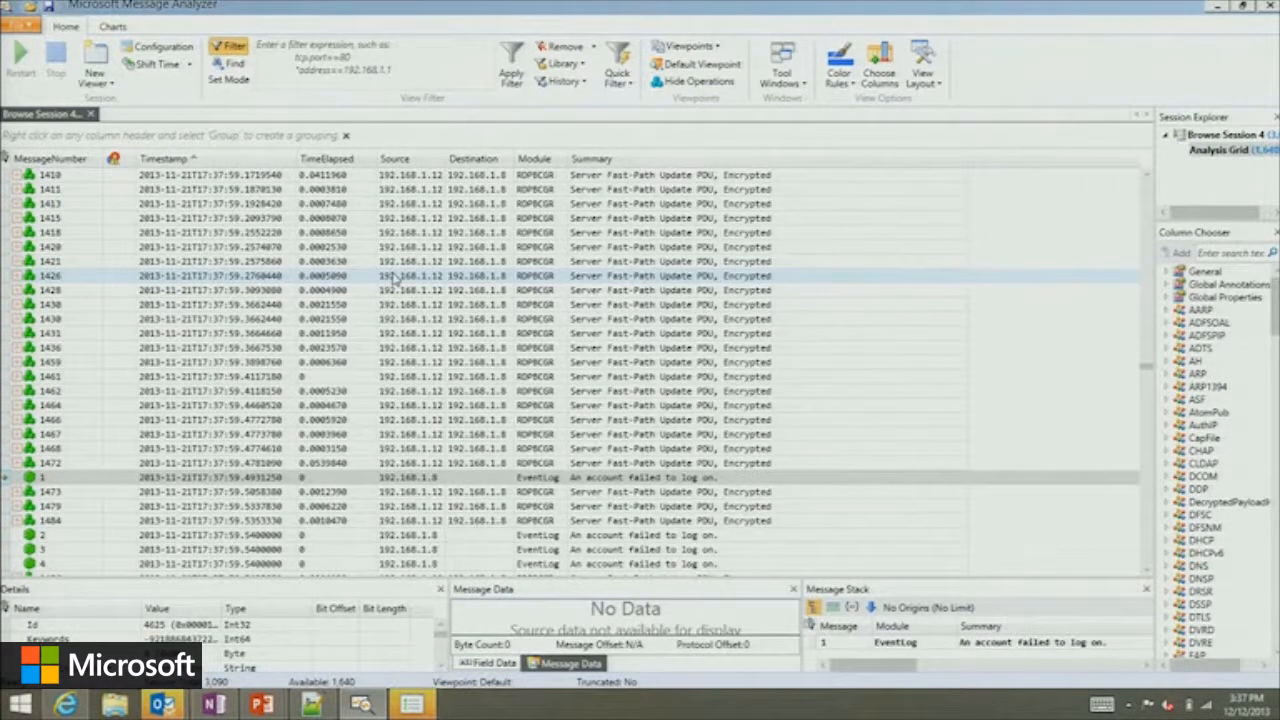
scroll(430, 300, up, 4)
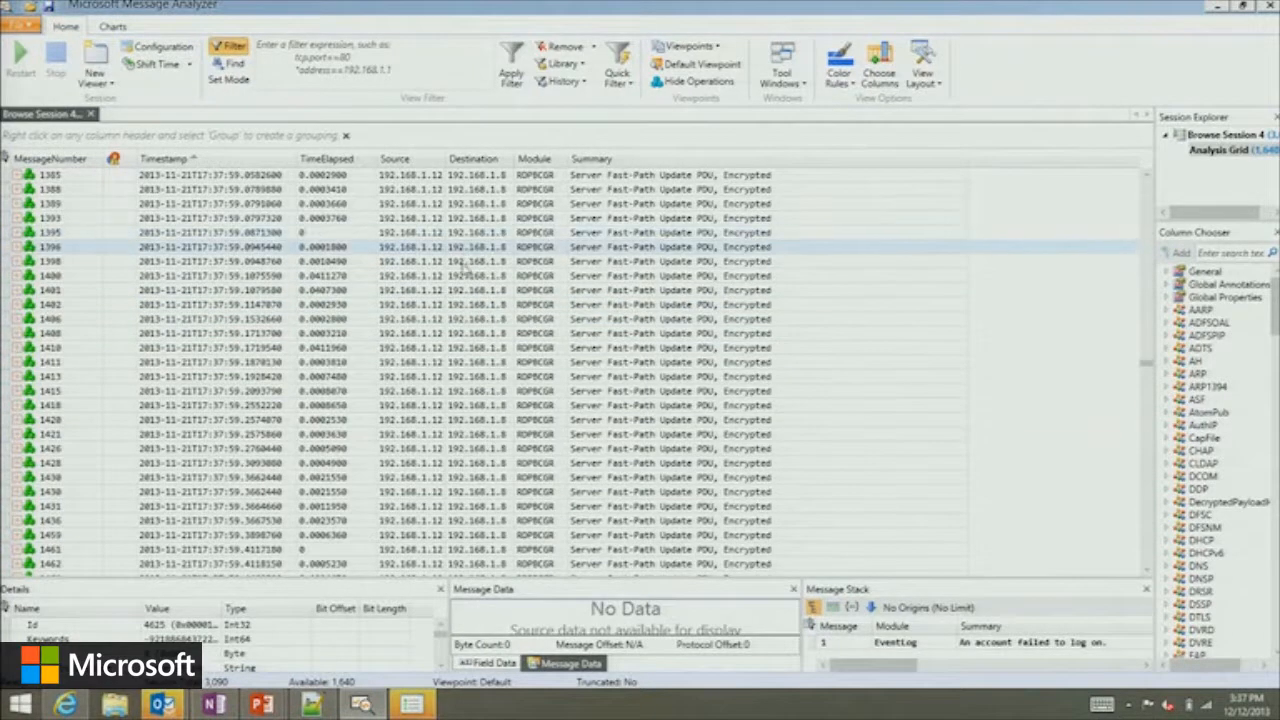
scroll(470, 330, down, 5)
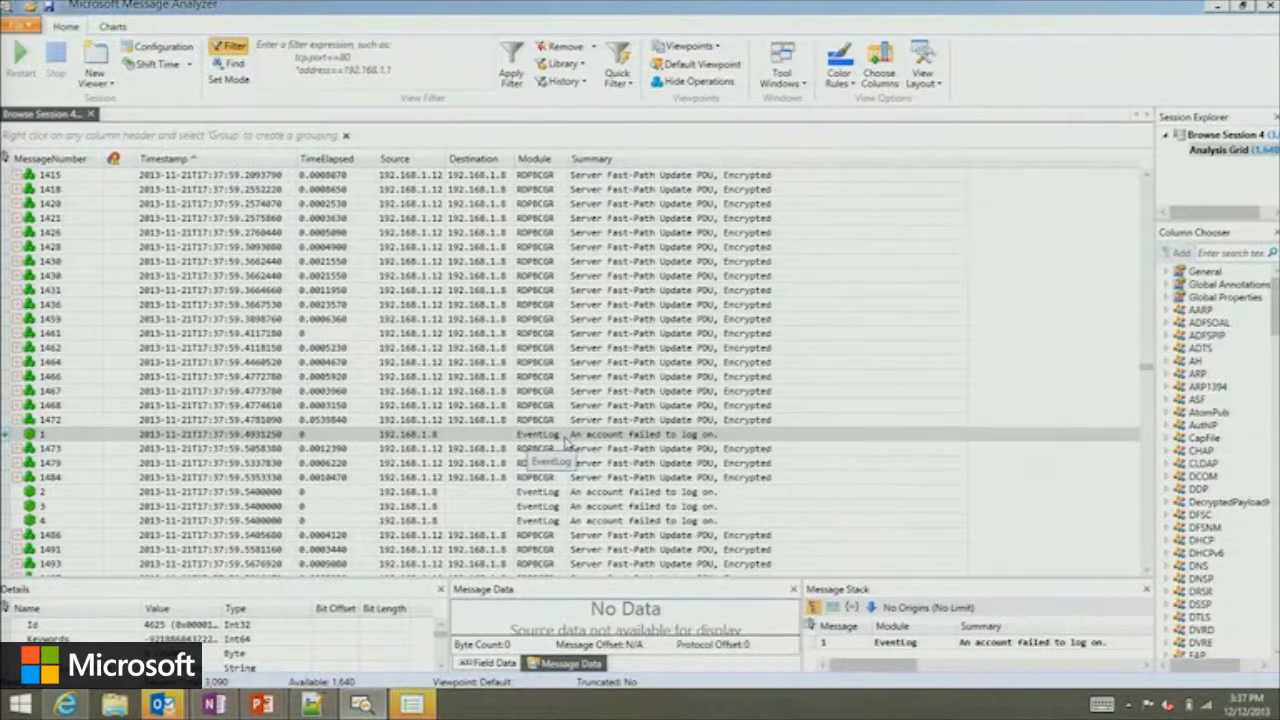
scroll(580, 420, up, 5)
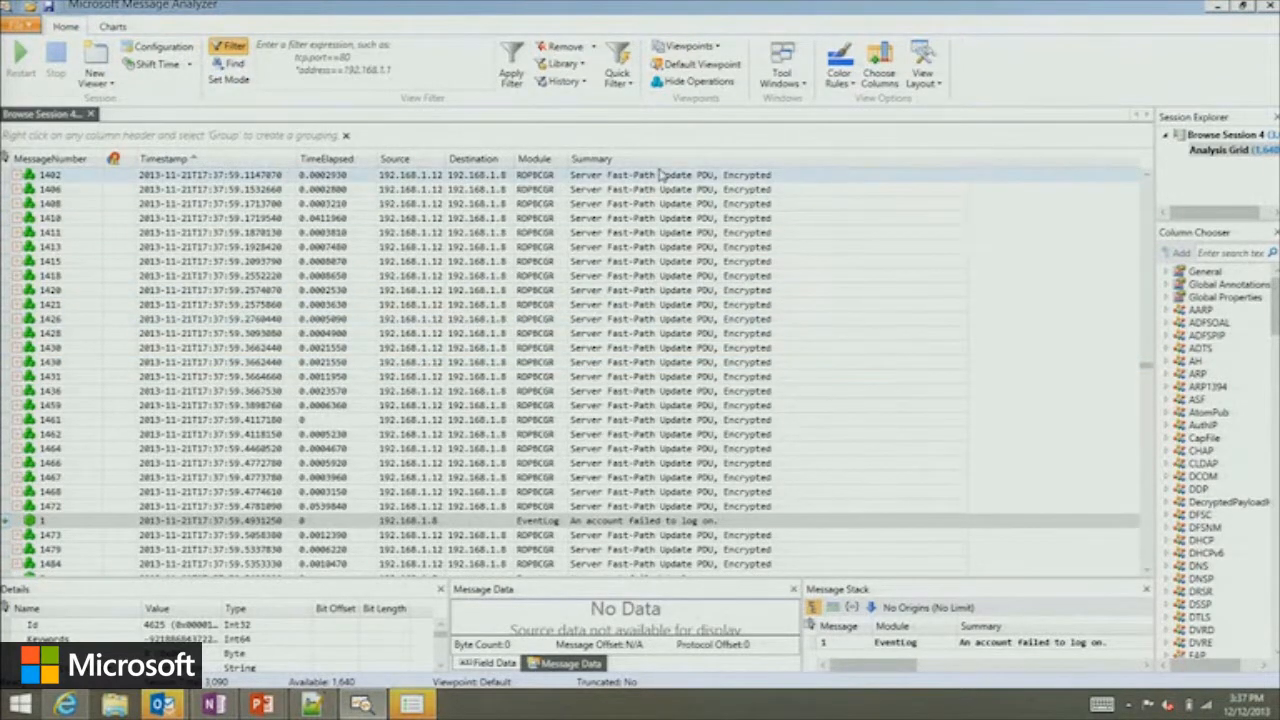
Apply the TCP/IP Network view layout to the grid, and locate EventLog message 1 again.
click(924, 88)
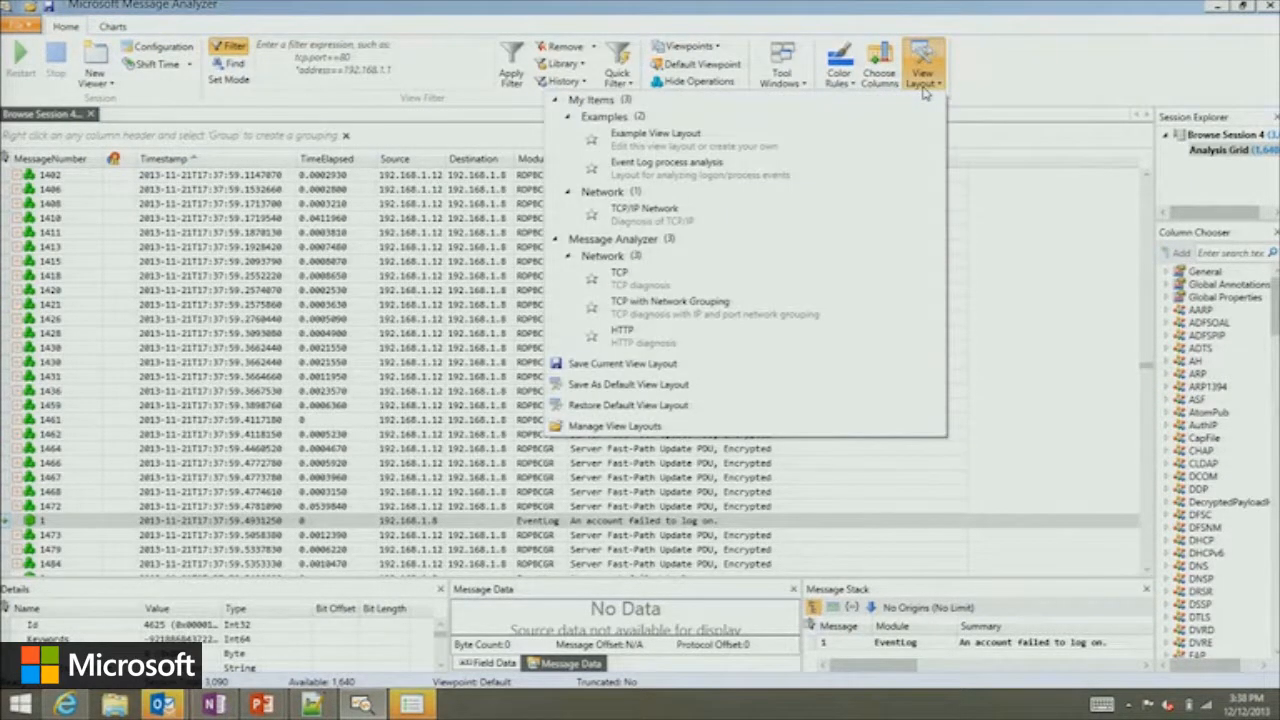
click(669, 216)
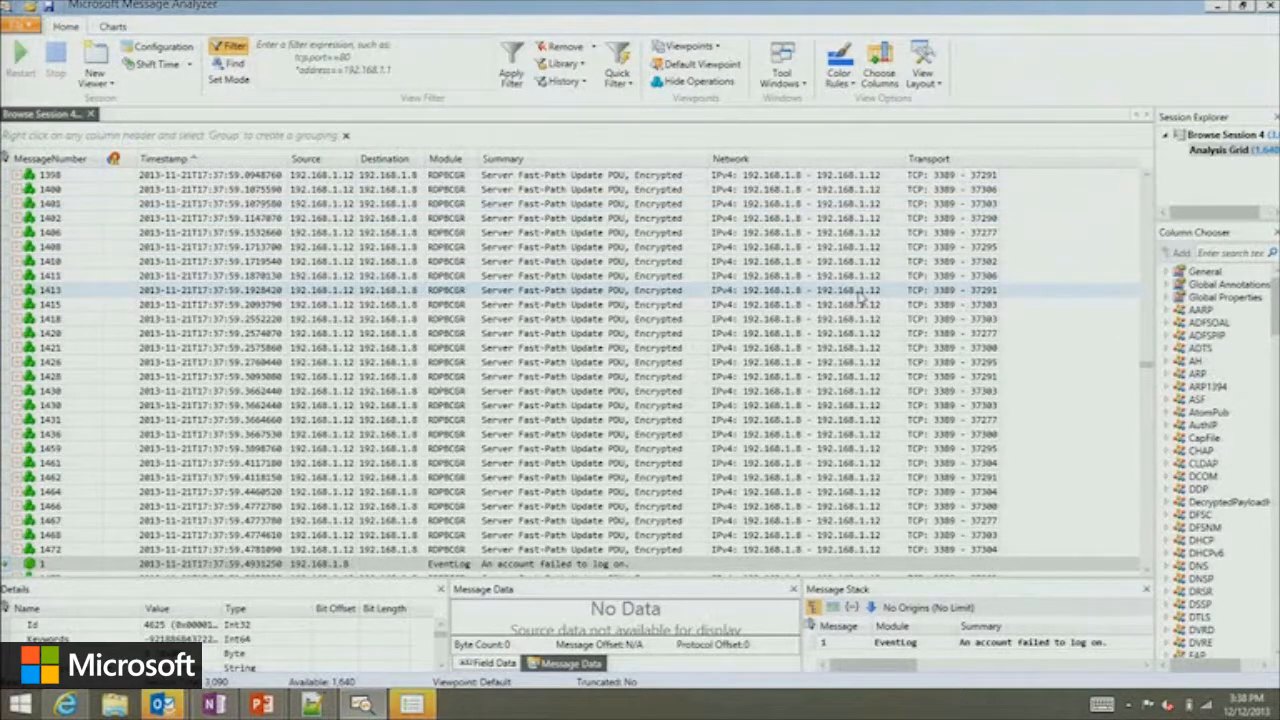
scroll(858, 296, down, 2)
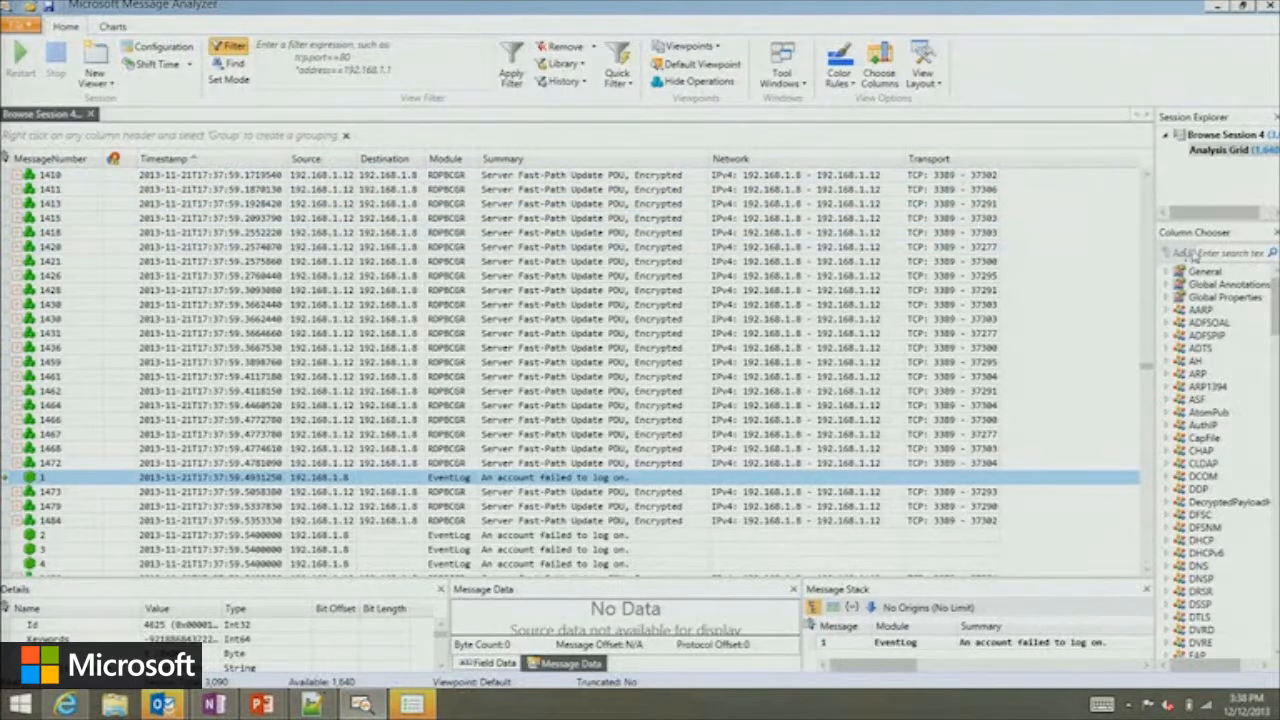
Find sourceport among the available columns, add the EventLogEntry SourcePort column, and place it between Source and Destination.
click(1232, 253)
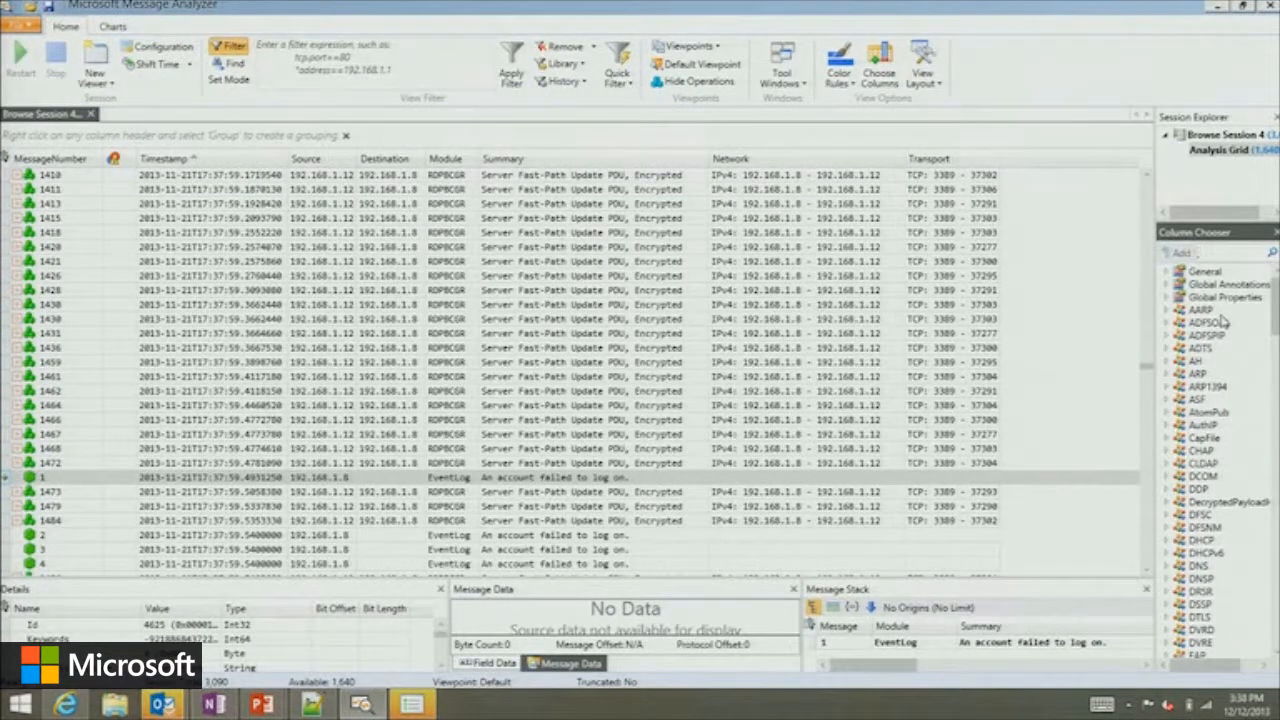
text(sourceport)
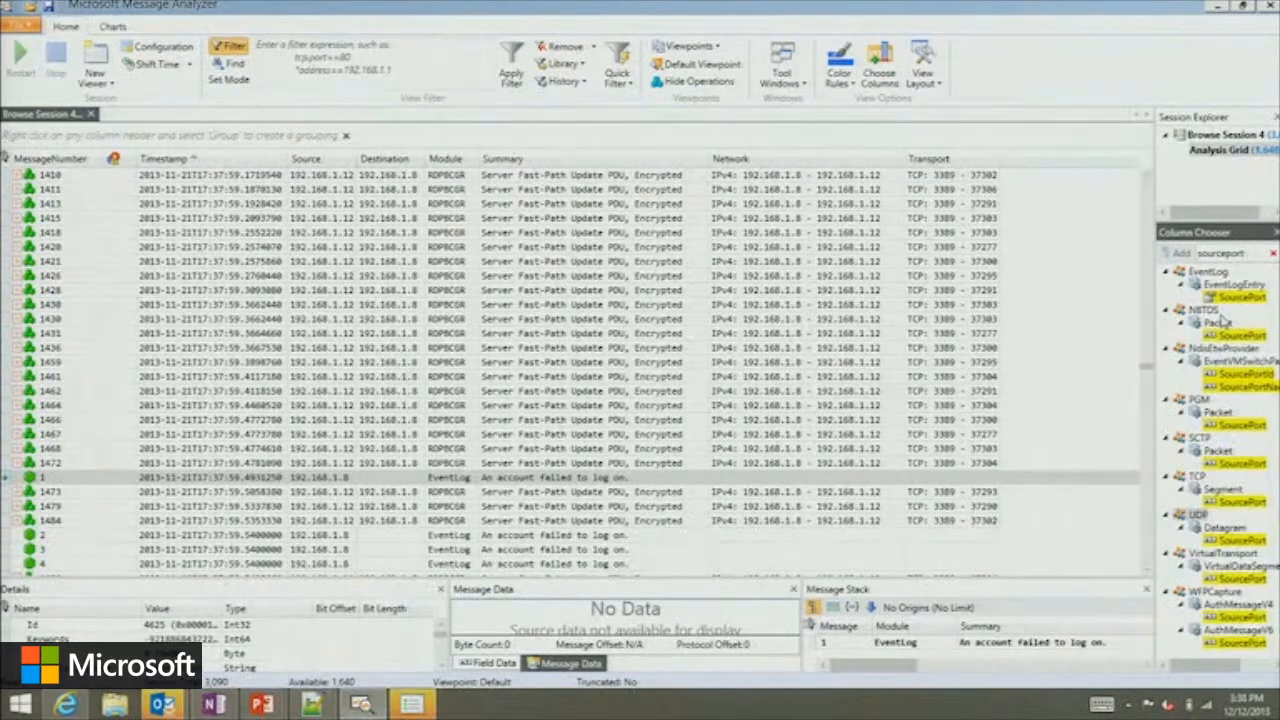
drag(1240, 297, 946, 385)
drag(1024, 158, 366, 150)
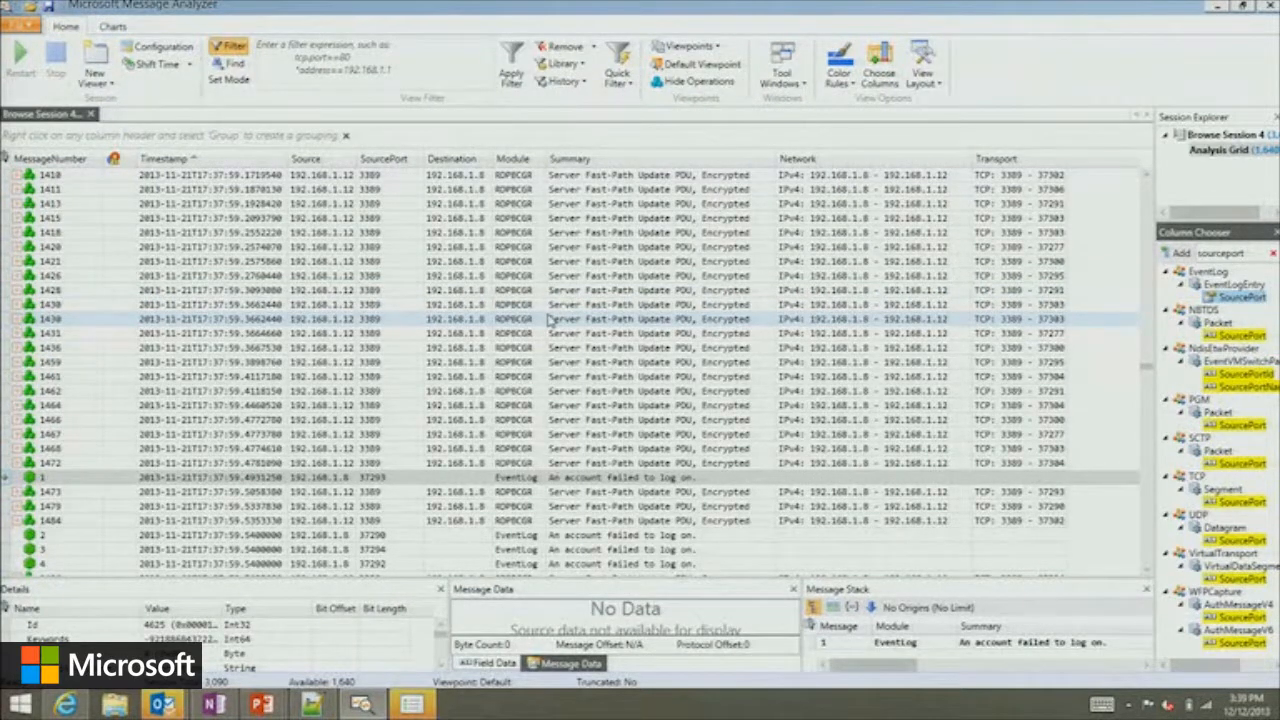
Group the messages by Source and then by SourcePort, and review the port 37293 group containing the failed logon.
right_click(302, 160)
click(300, 170)
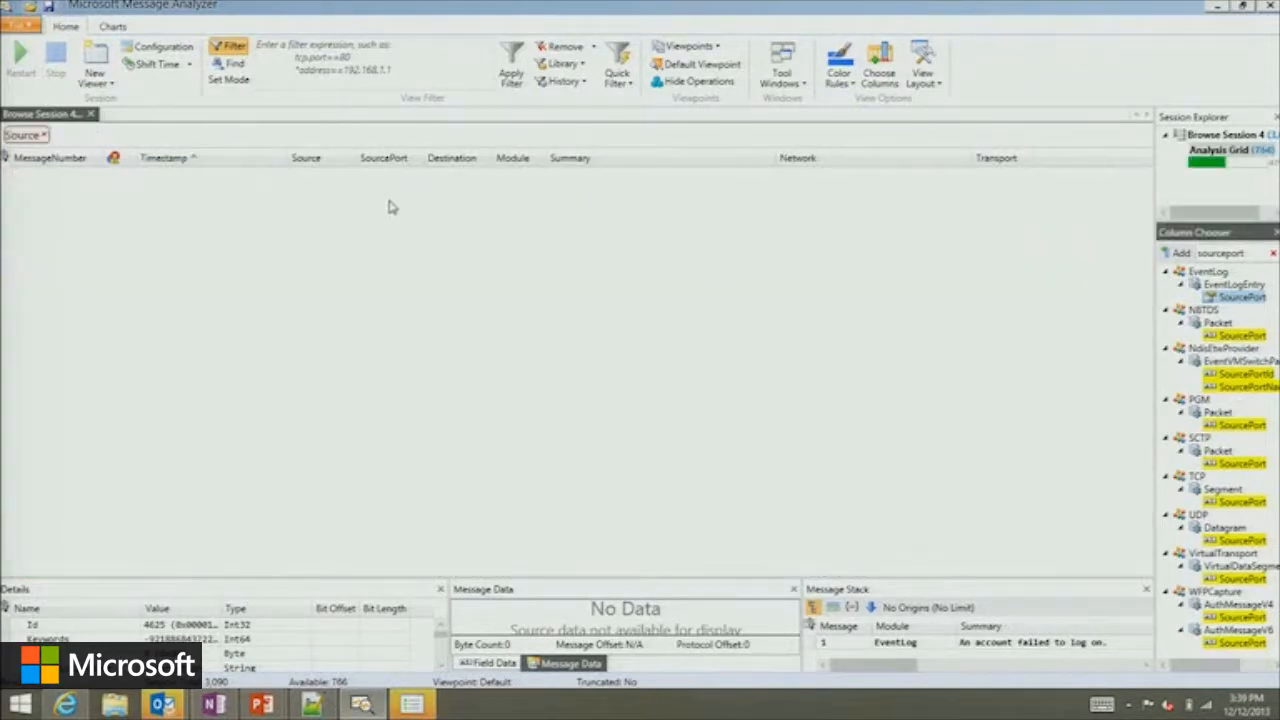
right_click(375, 158)
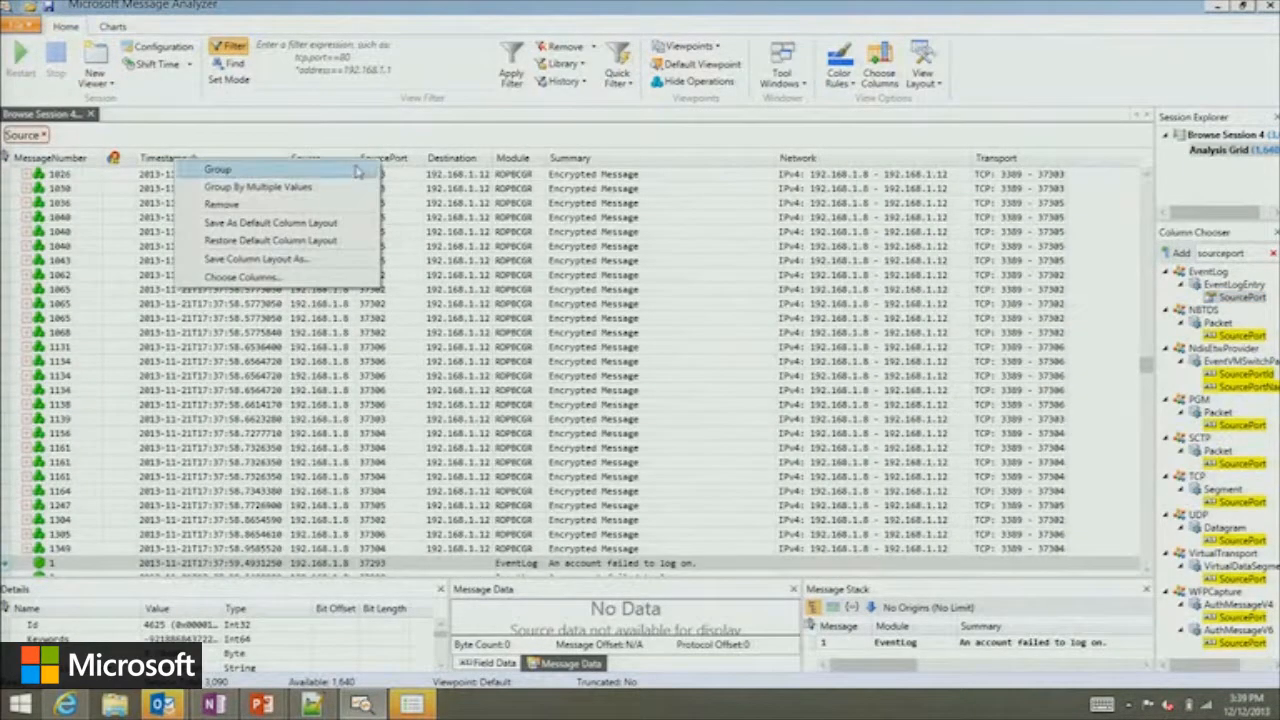
click(355, 172)
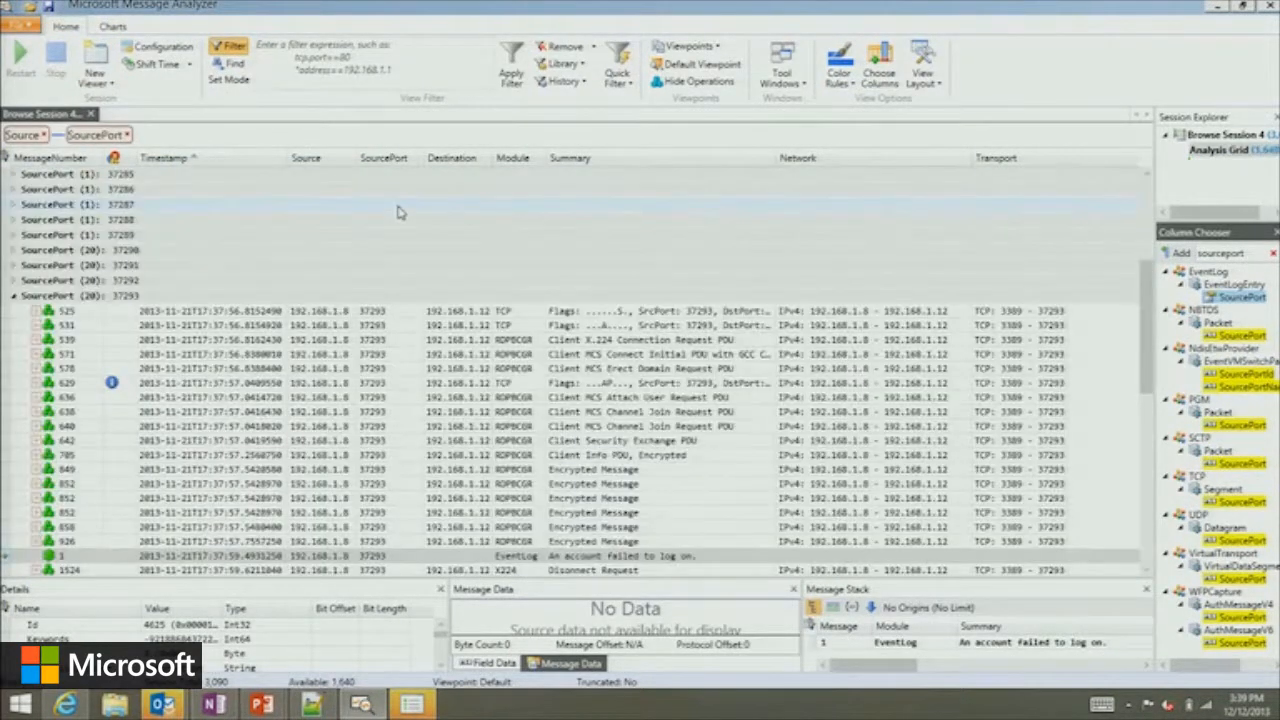
scroll(402, 313, down, 2)
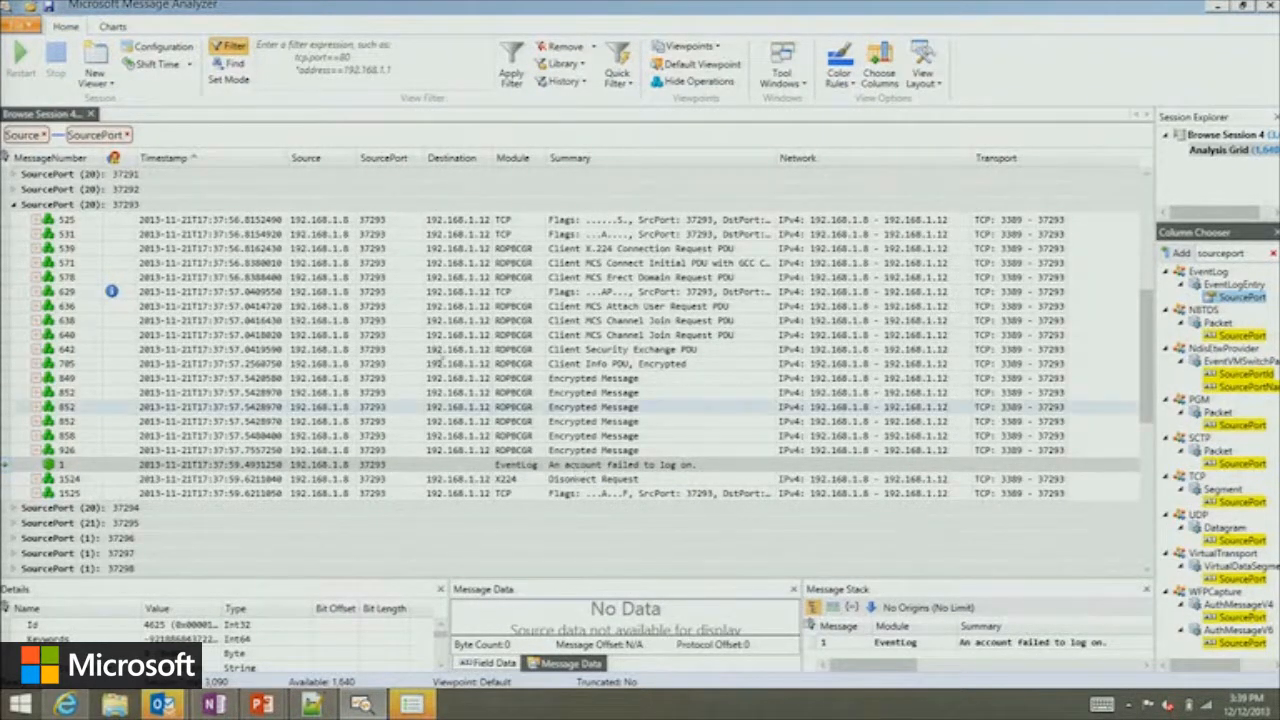
scroll(478, 380, down, 3)
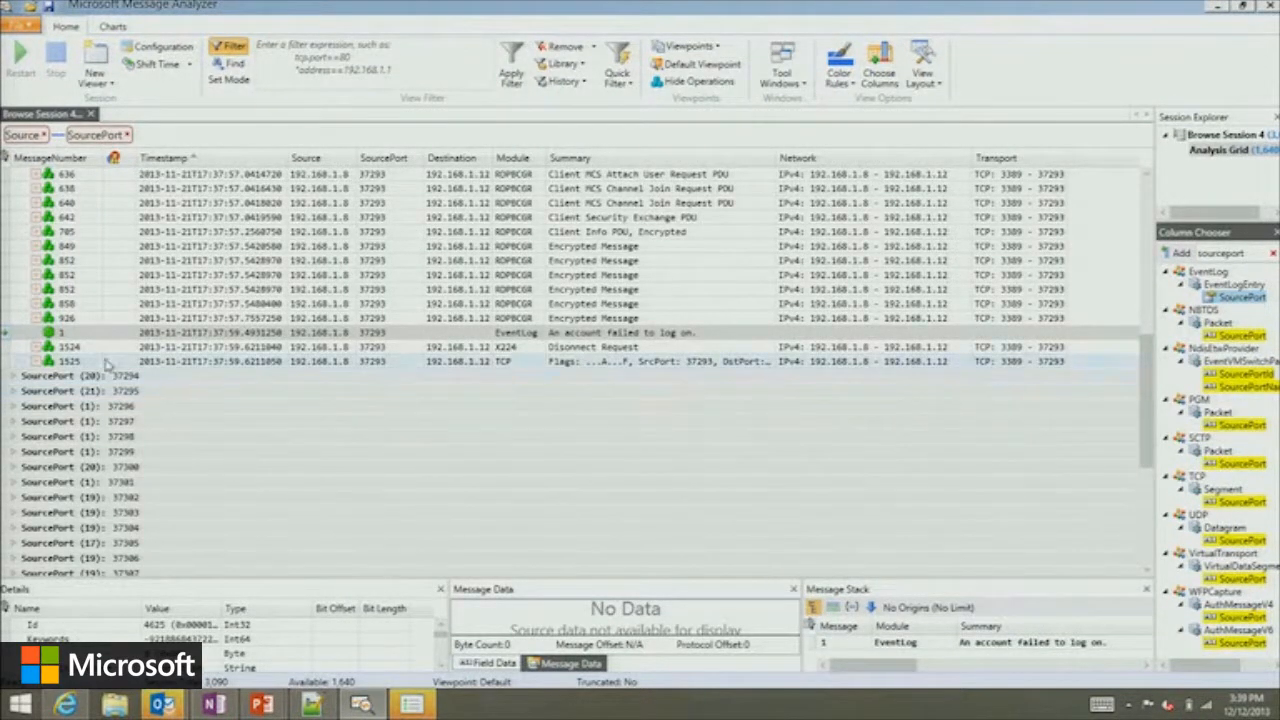
Close Browse Session 4 without saving, and open backdoor.evtx from a new browse session in the Analysis Grid.
click(91, 116)
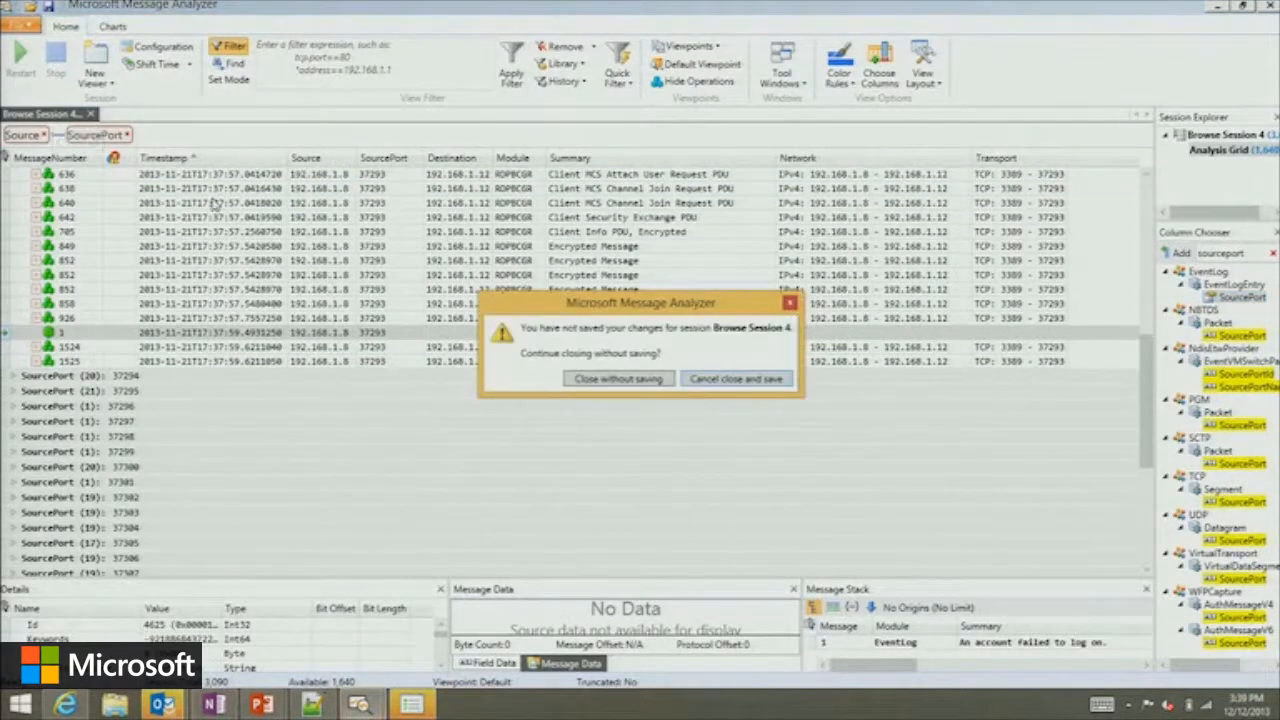
click(598, 381)
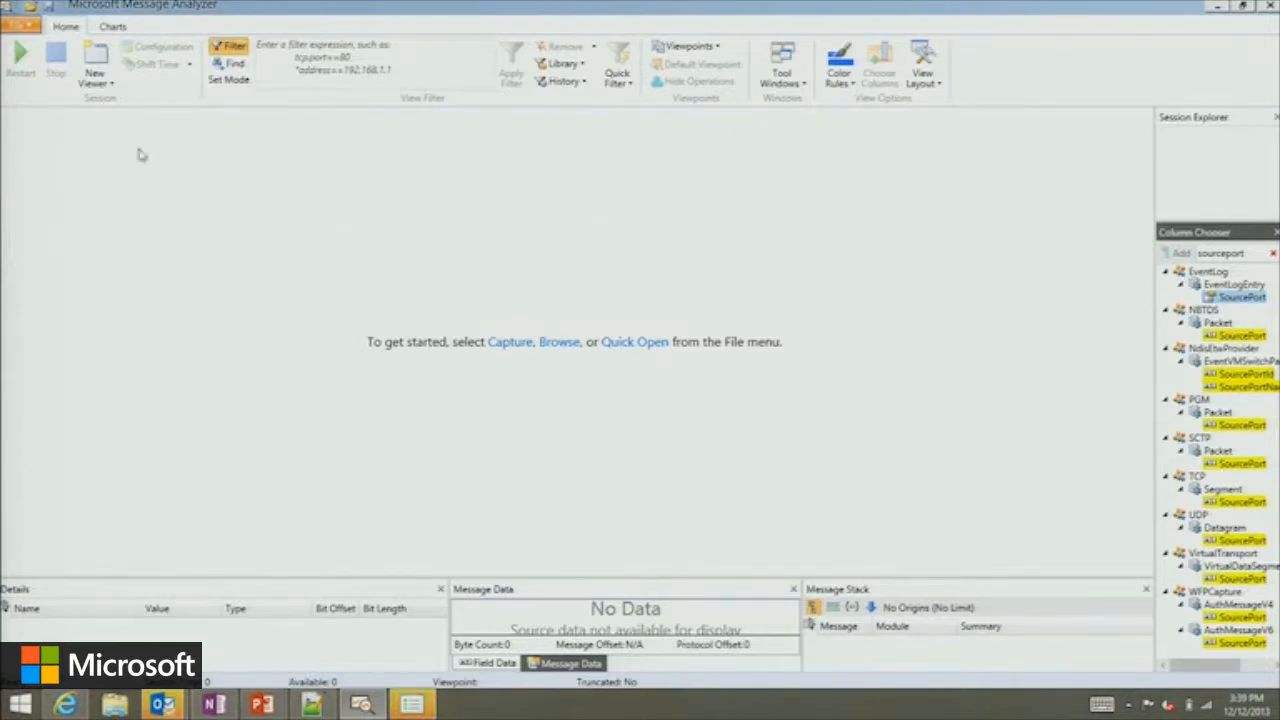
click(32, 27)
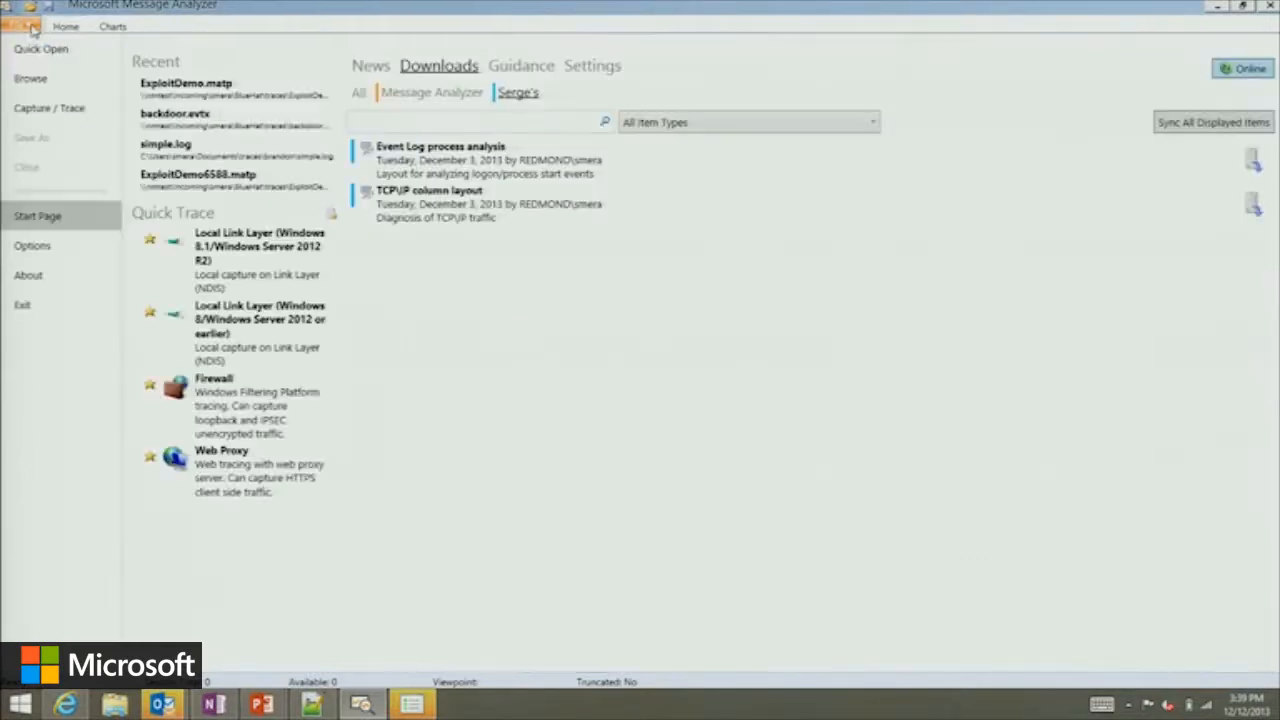
click(57, 82)
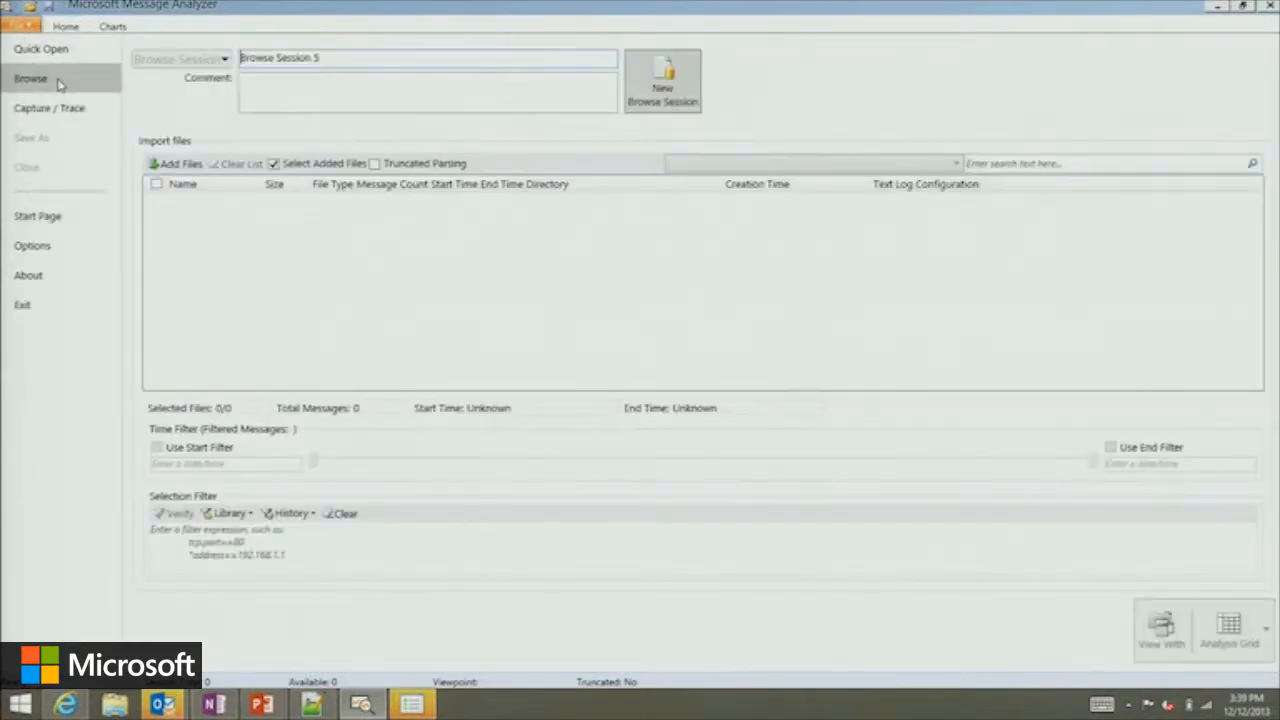
click(175, 163)
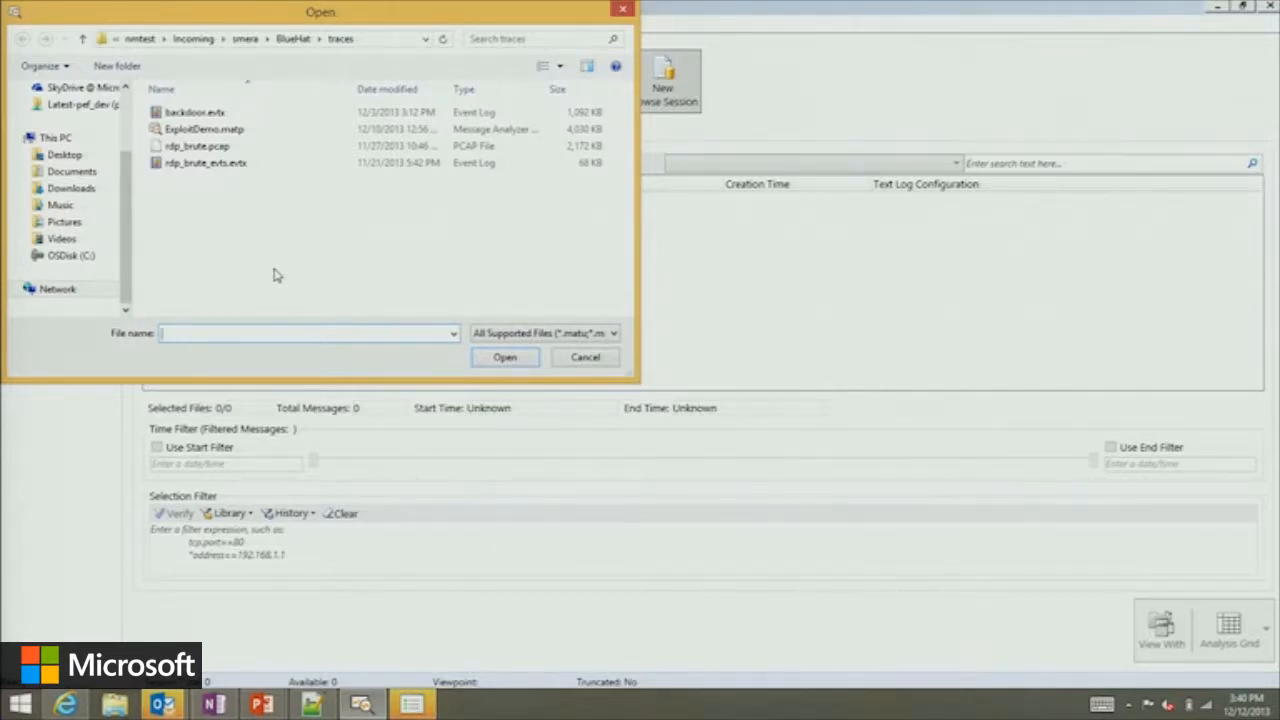
double_click(224, 112)
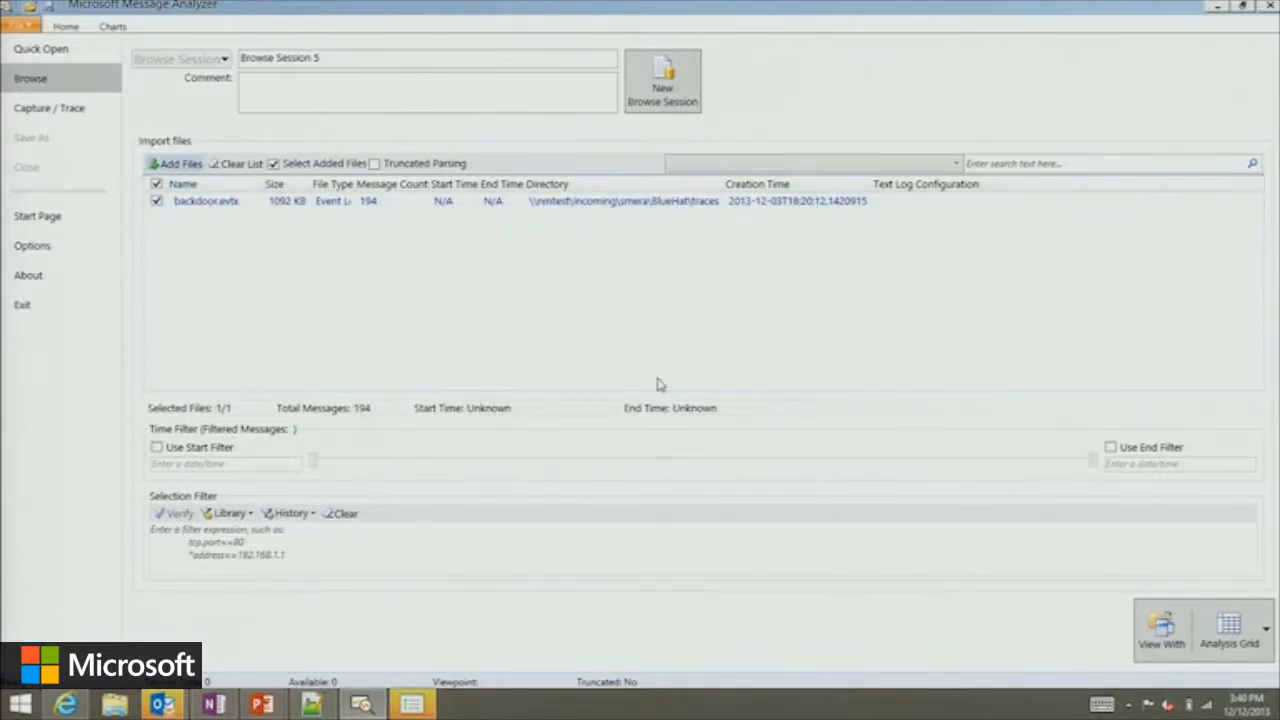
click(1150, 625)
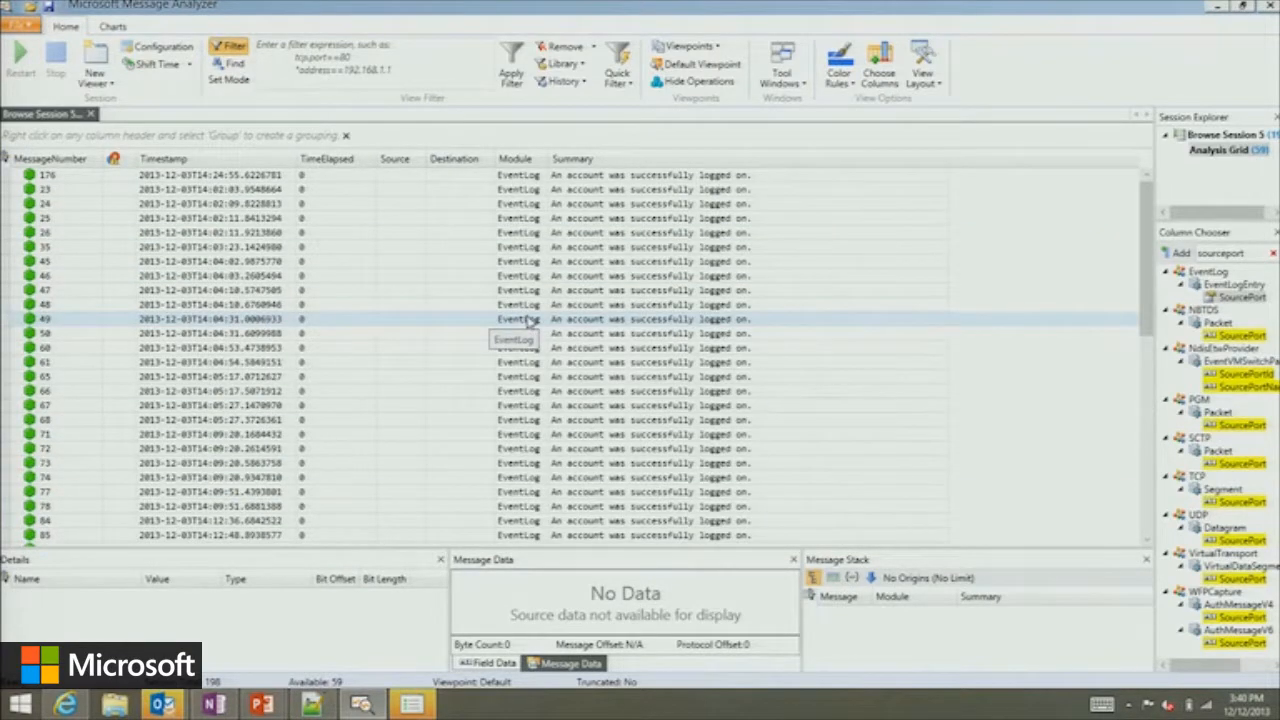
Select logon message 46 and enlarge the Details area to show more of its fields.
click(380, 191)
click(422, 276)
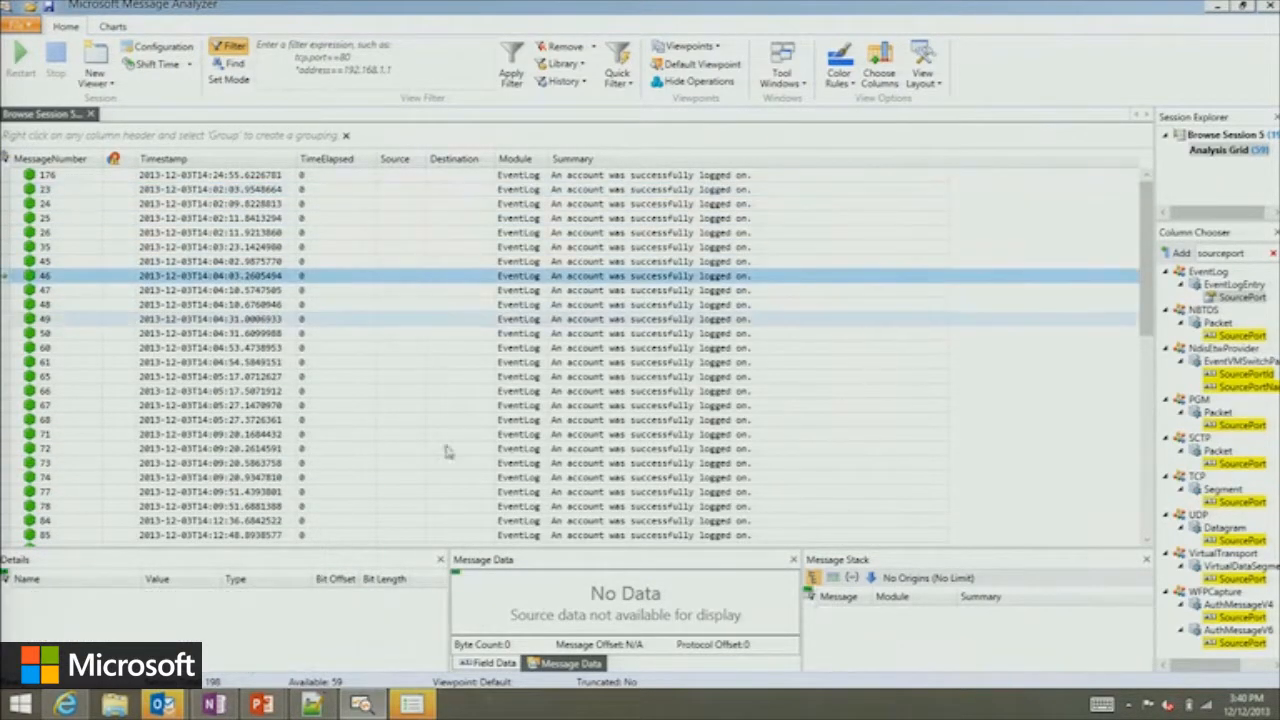
drag(376, 551, 366, 430)
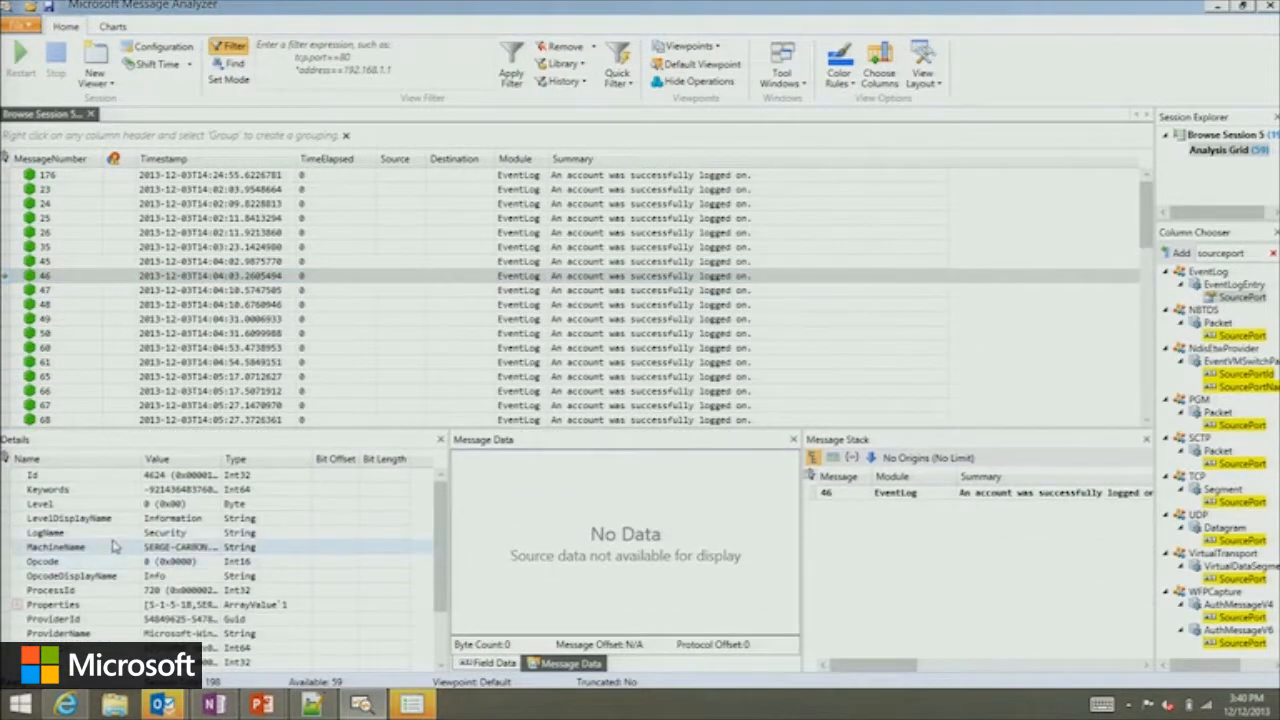
Enlarge the message grid, group the messages by Module, and collapse all the groups.
scroll(115, 546, down, 3)
scroll(111, 540, up, 3)
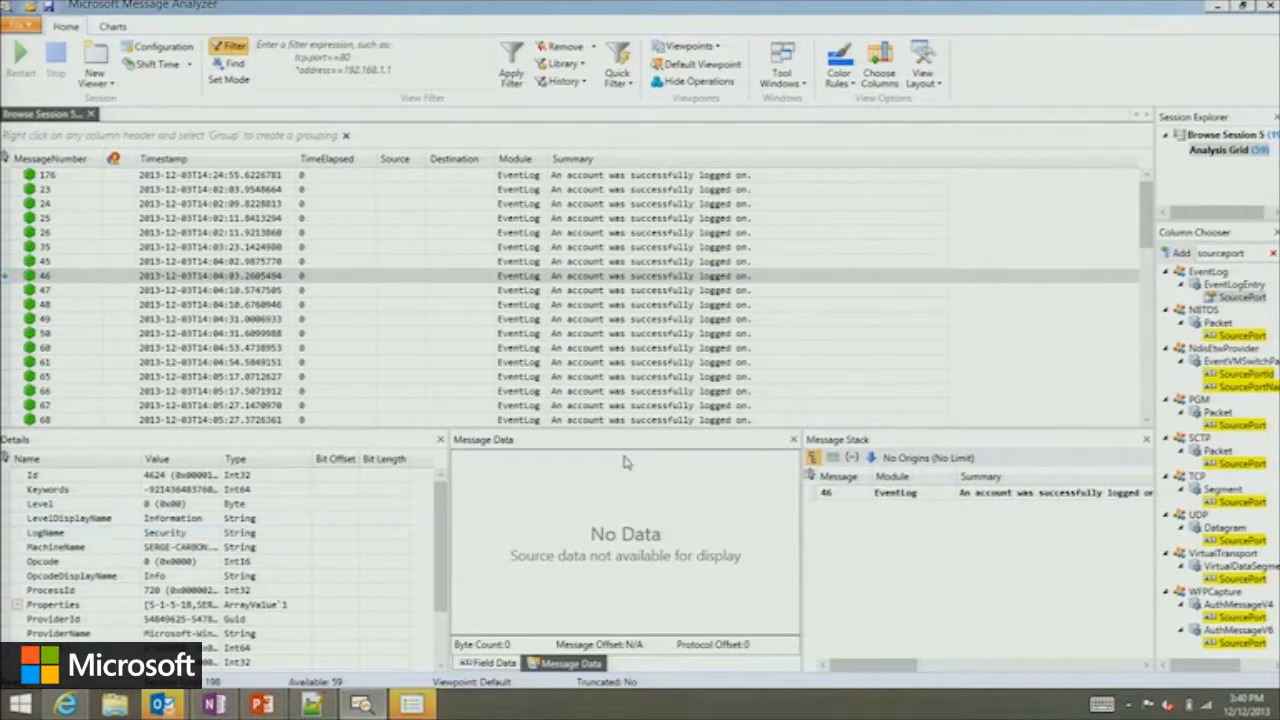
drag(633, 432, 622, 564)
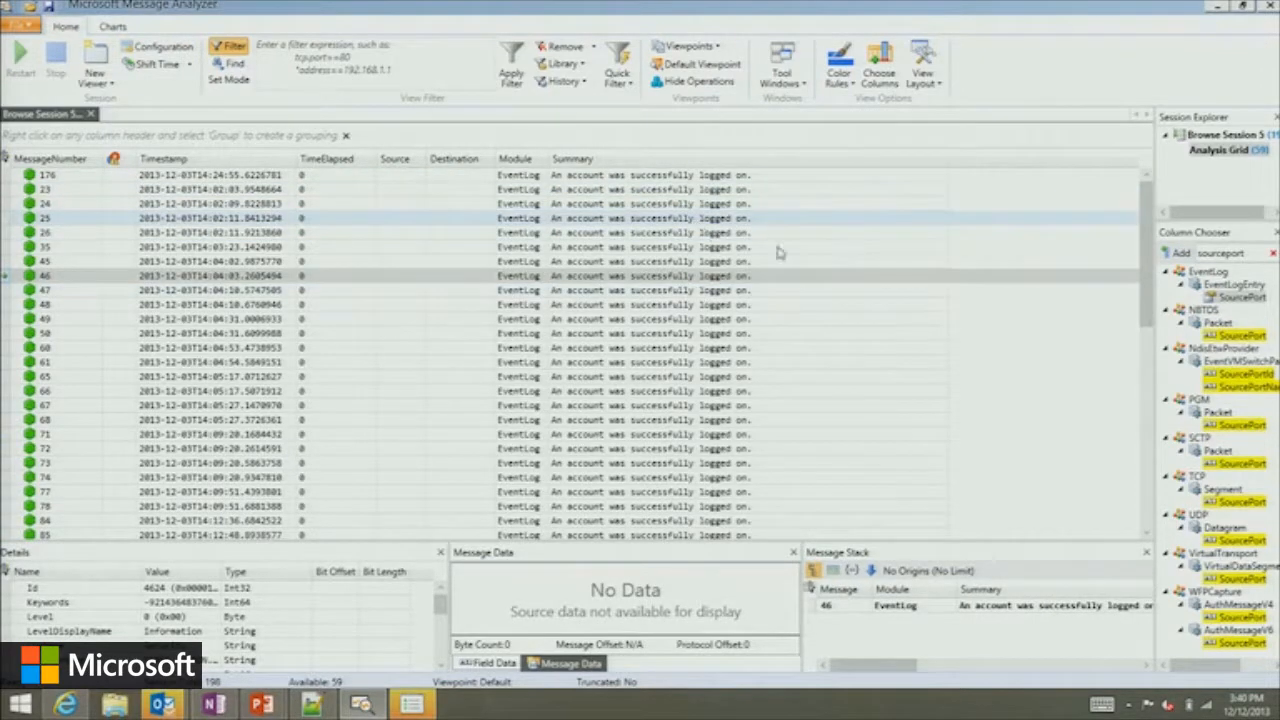
right_click(513, 167)
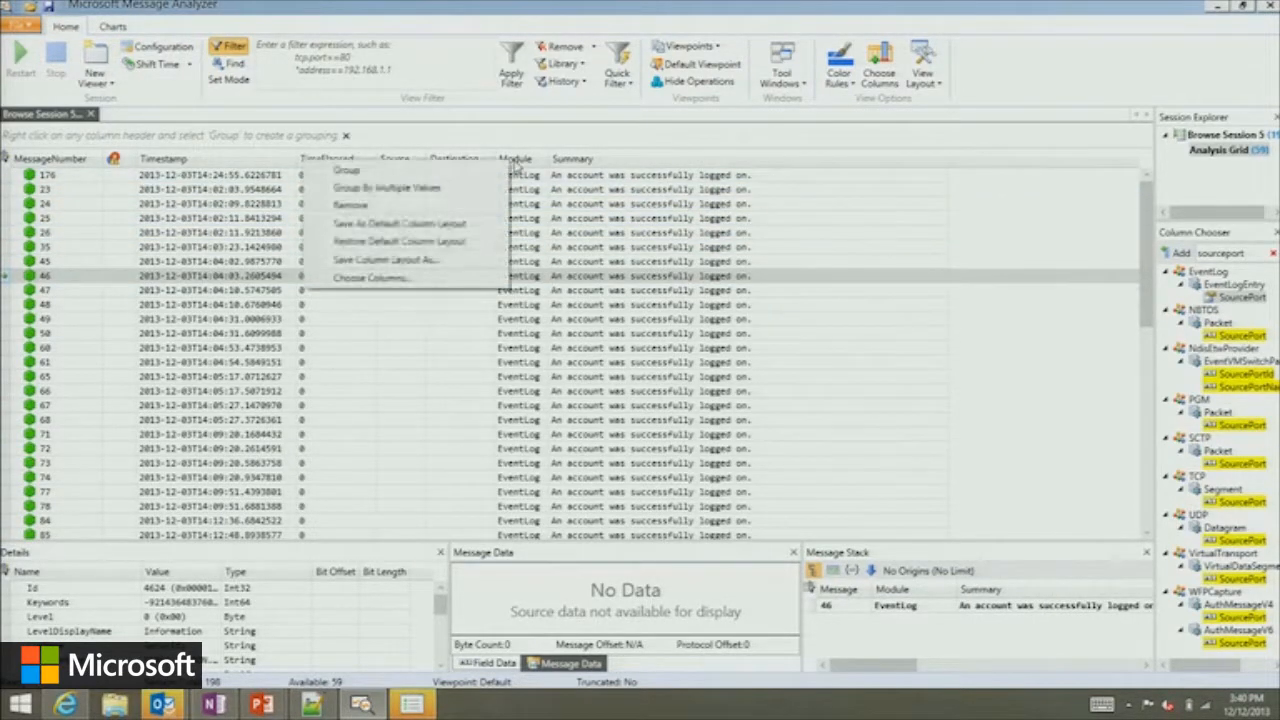
click(497, 171)
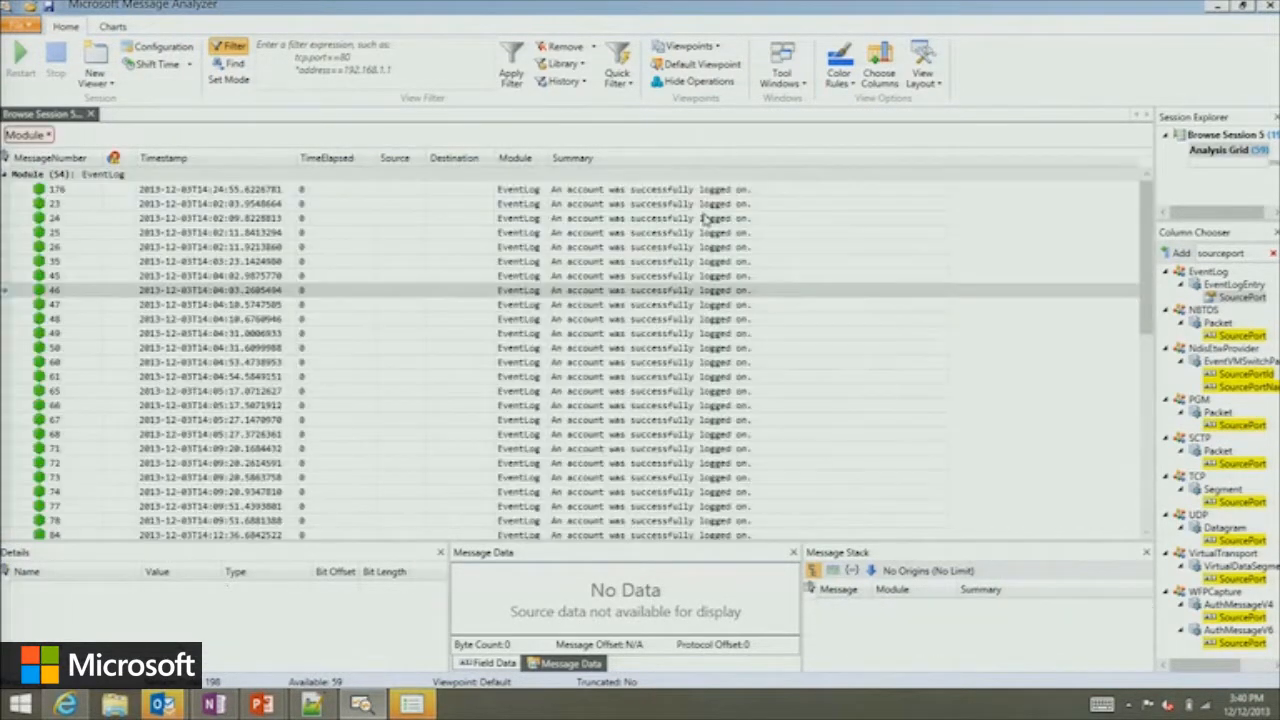
right_click(35, 140)
click(60, 170)
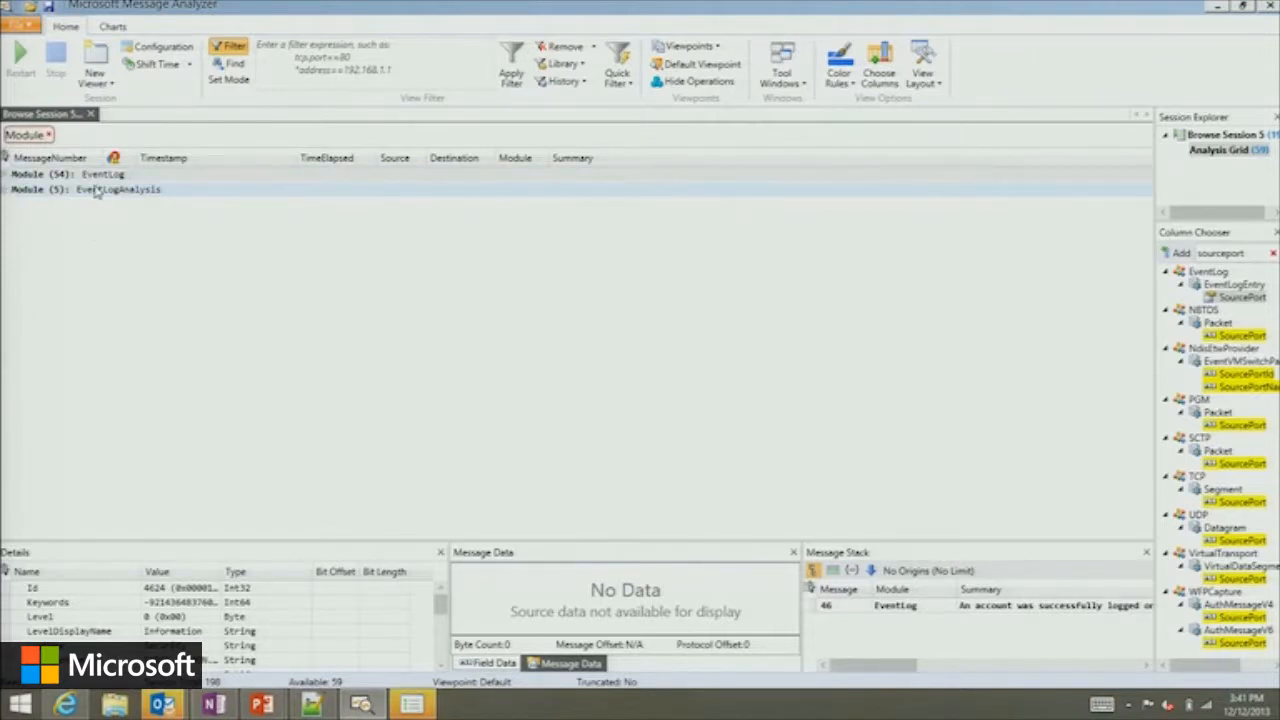
Expand the EventLogAnalysis group and examine the logon and process events nested under logon operation 27, leaving that operation collapsed.
click(6, 189)
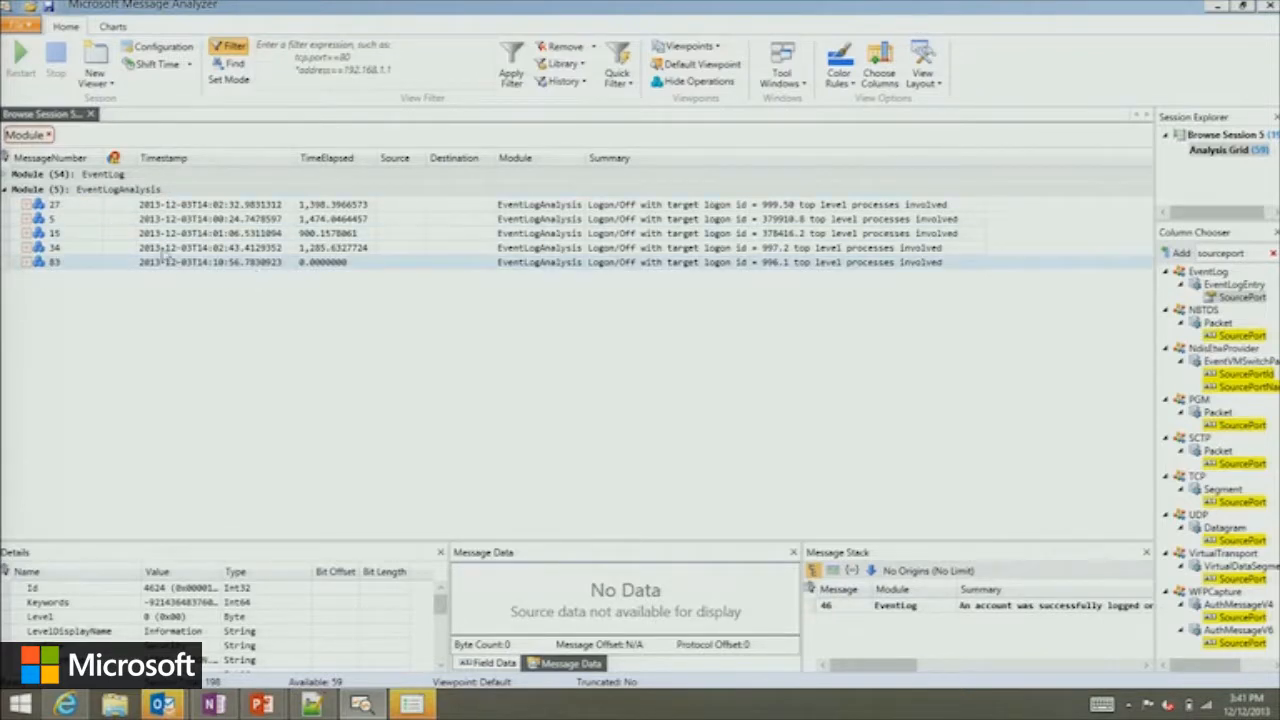
click(26, 204)
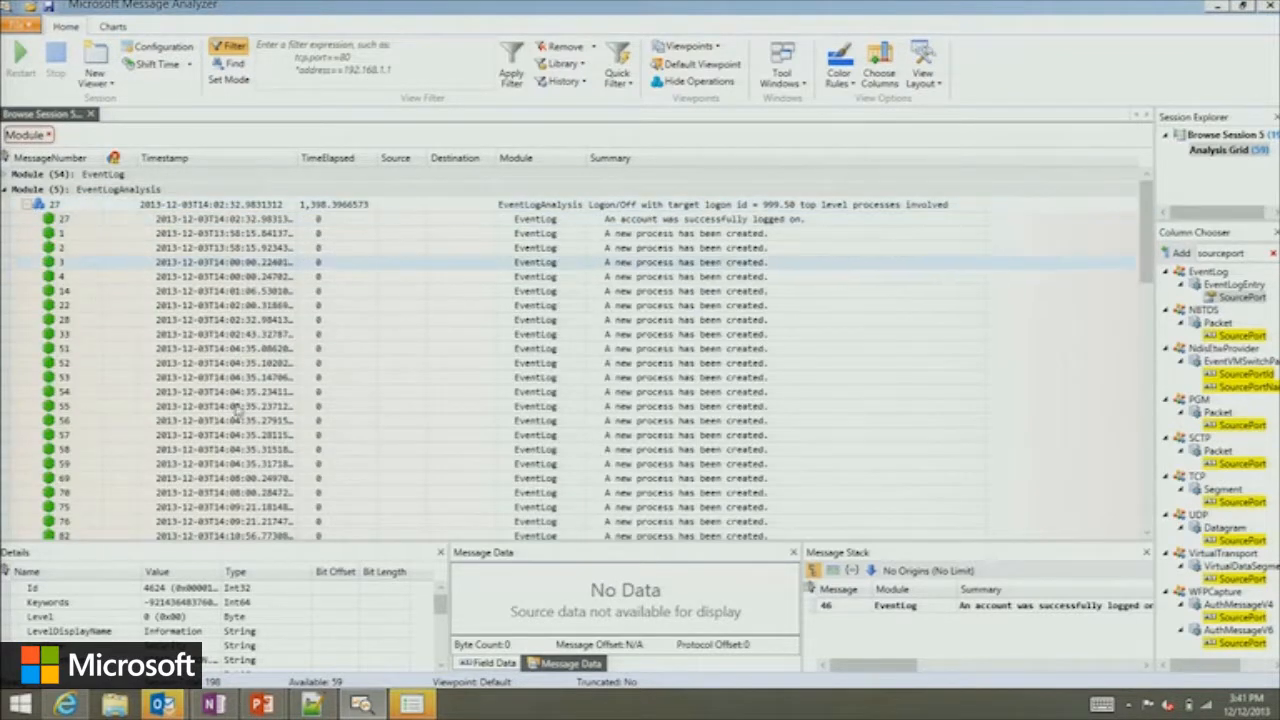
click(318, 222)
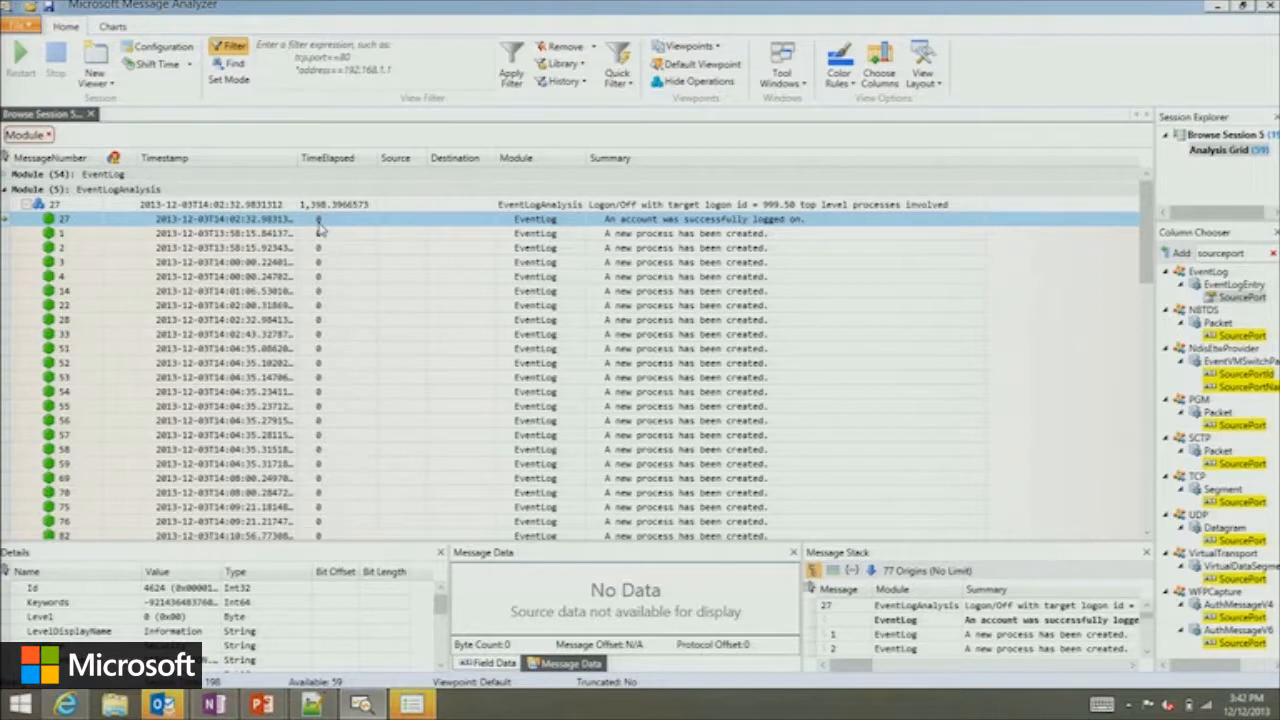
click(25, 204)
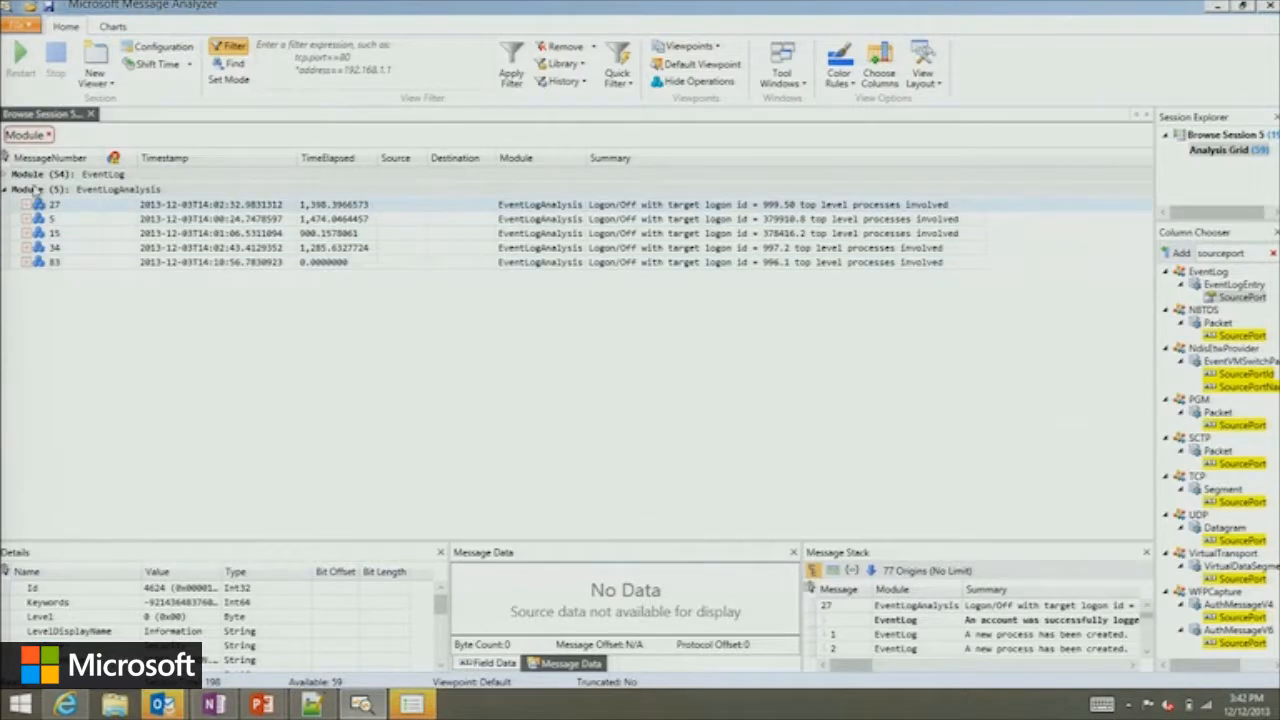
Review the messages in the EventLog module group and collapse that group again.
click(7, 175)
click(443, 377)
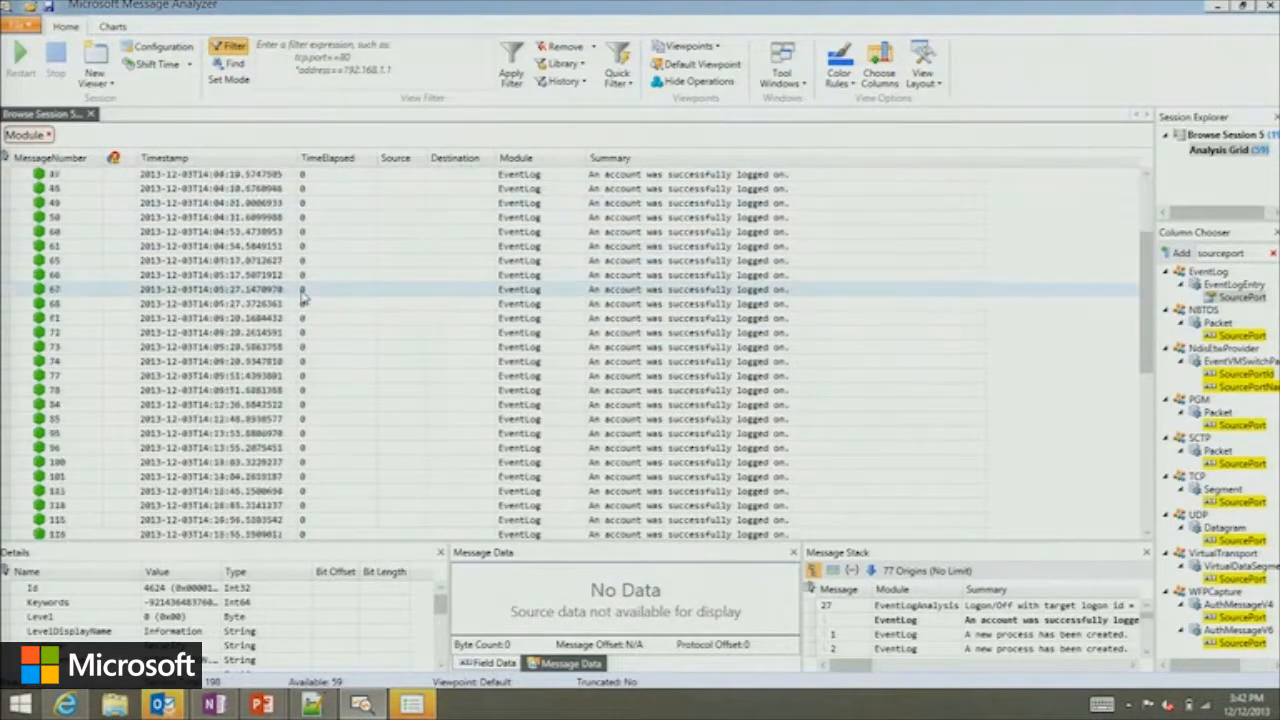
click(606, 263)
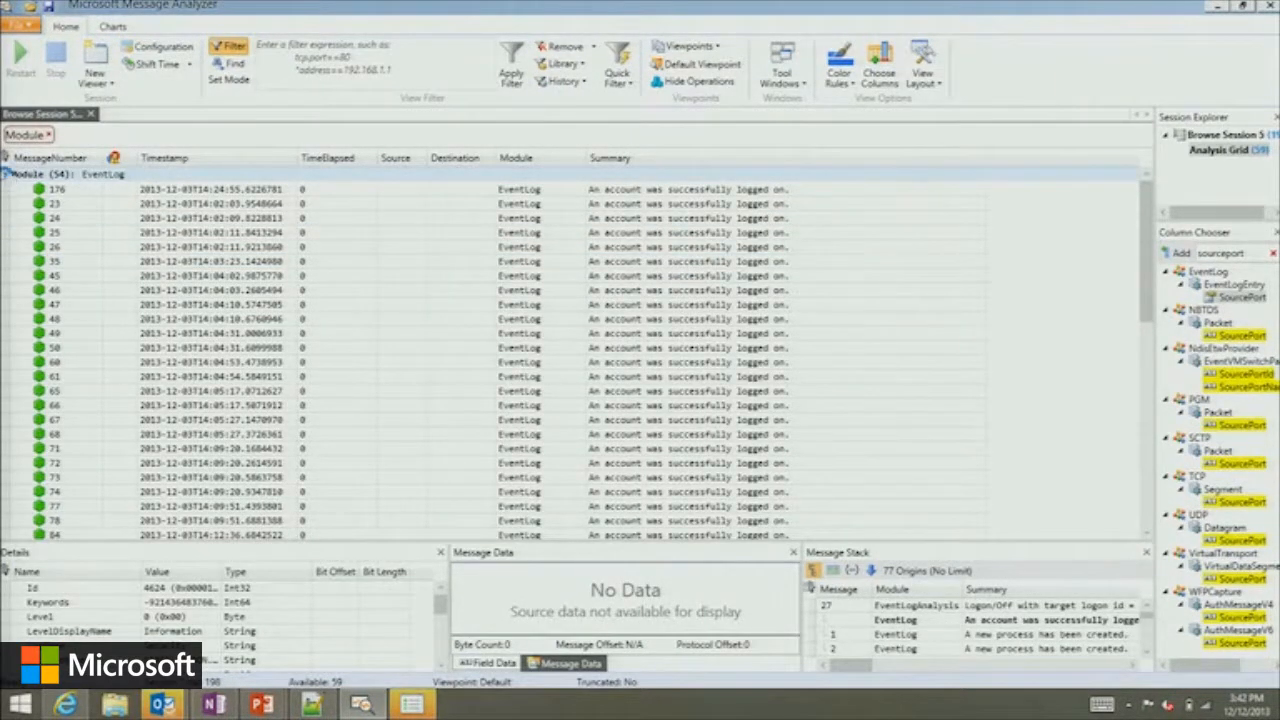
click(6, 174)
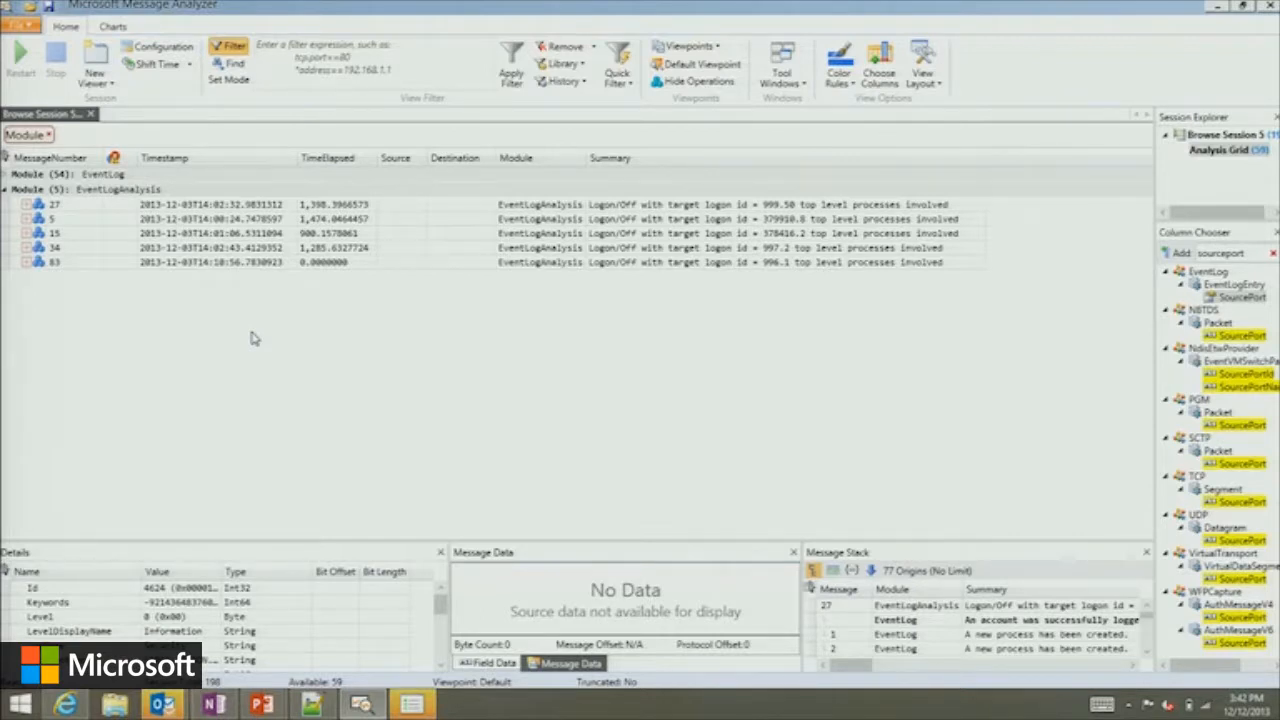
Inspect the ProcessTree entries of logon operation 27 in an enlarged Details area with a wider Value column.
click(185, 206)
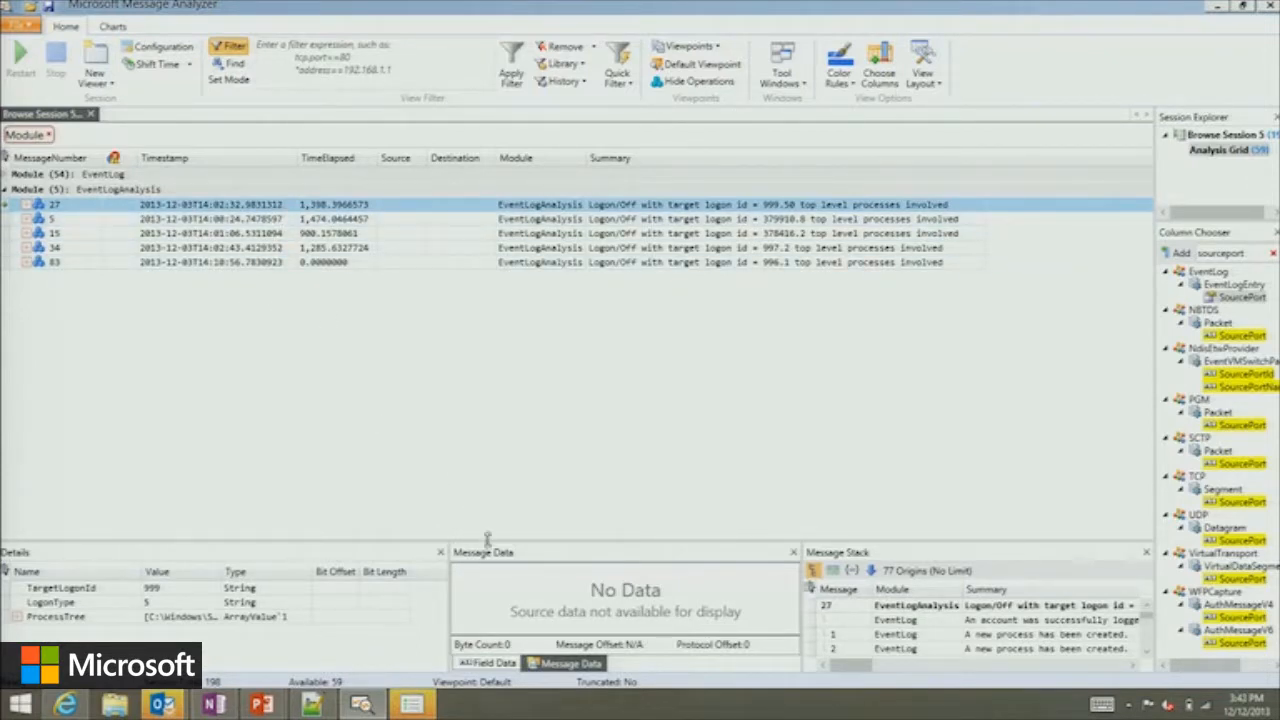
drag(489, 540, 490, 416)
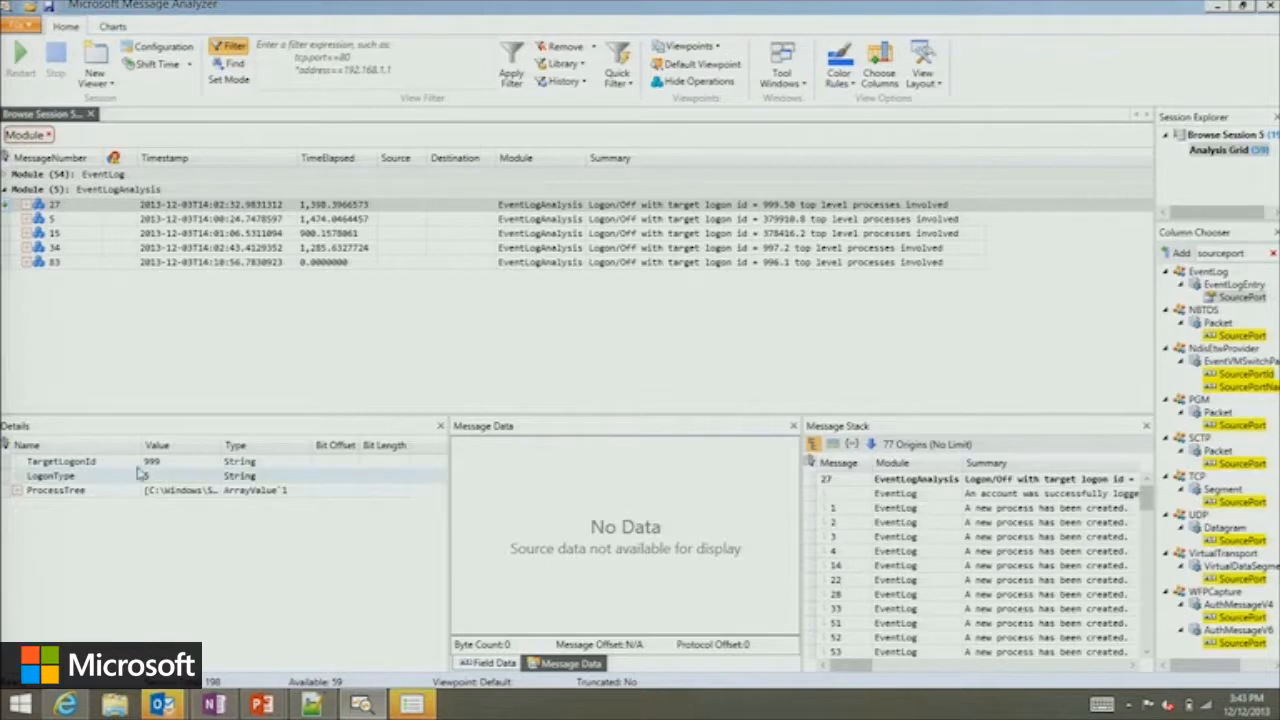
drag(221, 444, 338, 433)
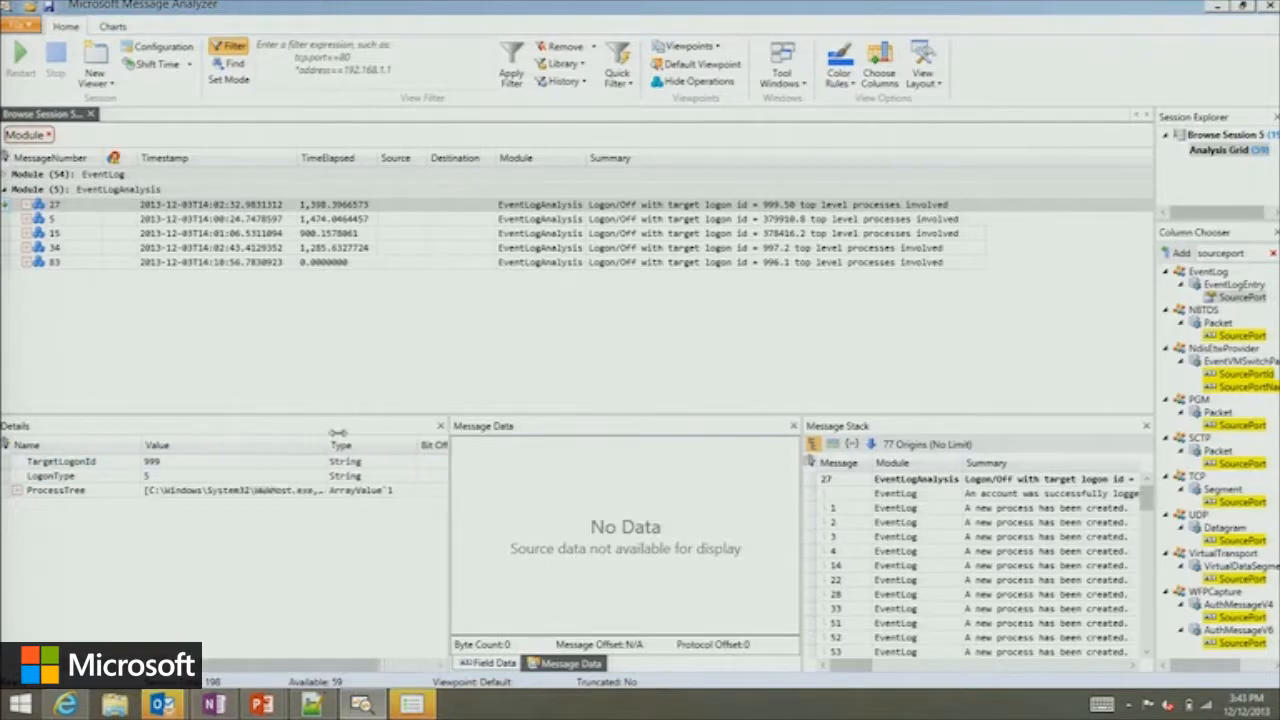
click(16, 490)
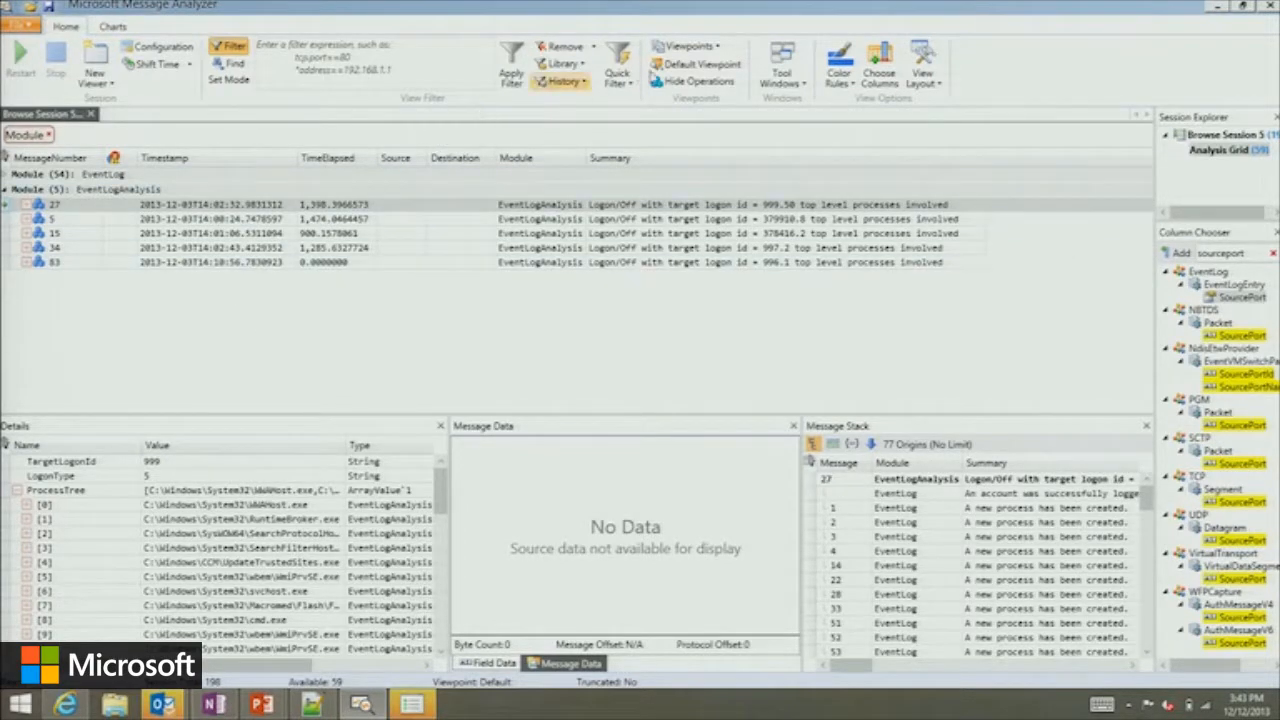
Hide the operations from the grid and expand the EventLog module group to browse its individual messages.
click(684, 84)
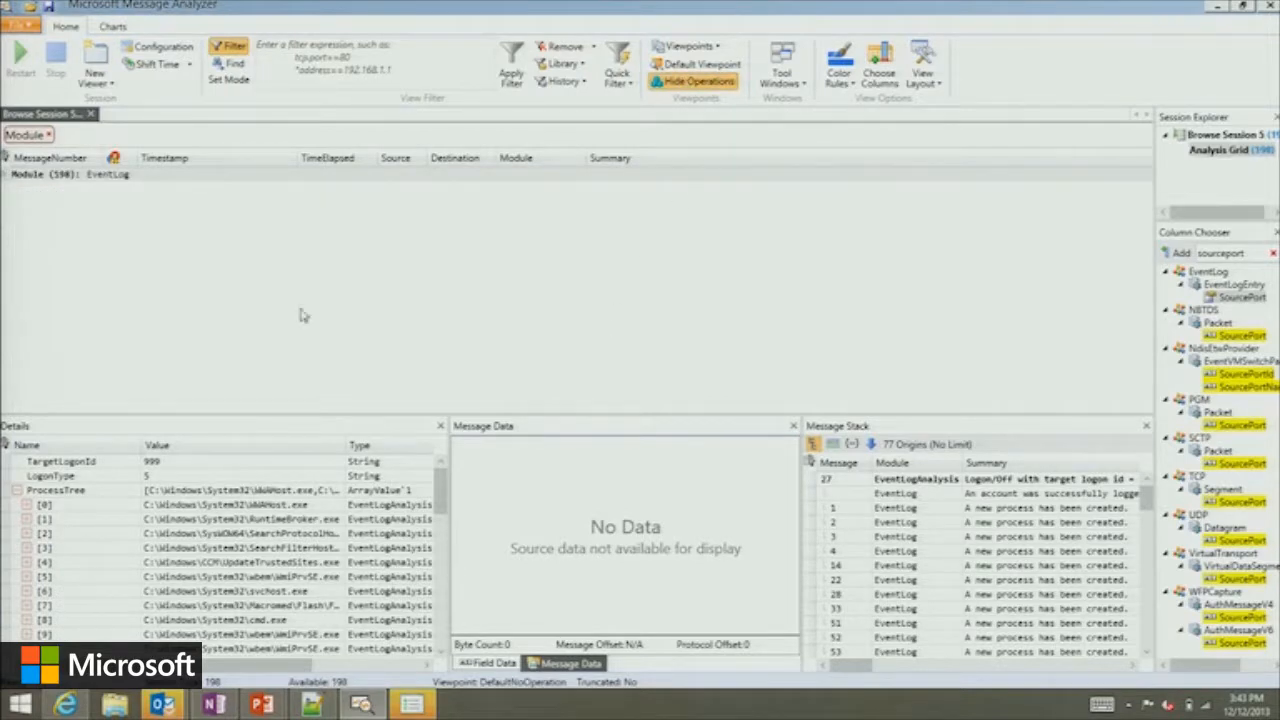
click(6, 175)
scroll(516, 343, down, 5)
scroll(516, 343, up, 5)
Apply the view filter *ProcessName contains "cmd.exe" to the session.
click(378, 54)
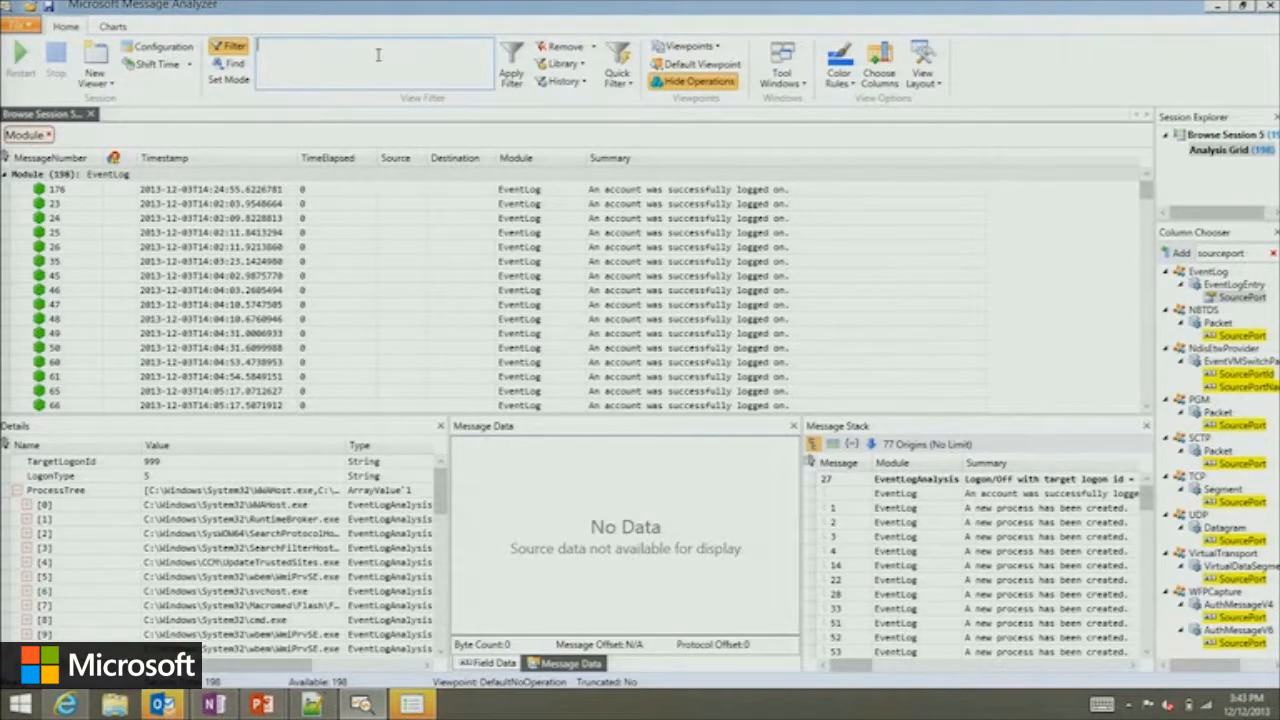
text(Process)
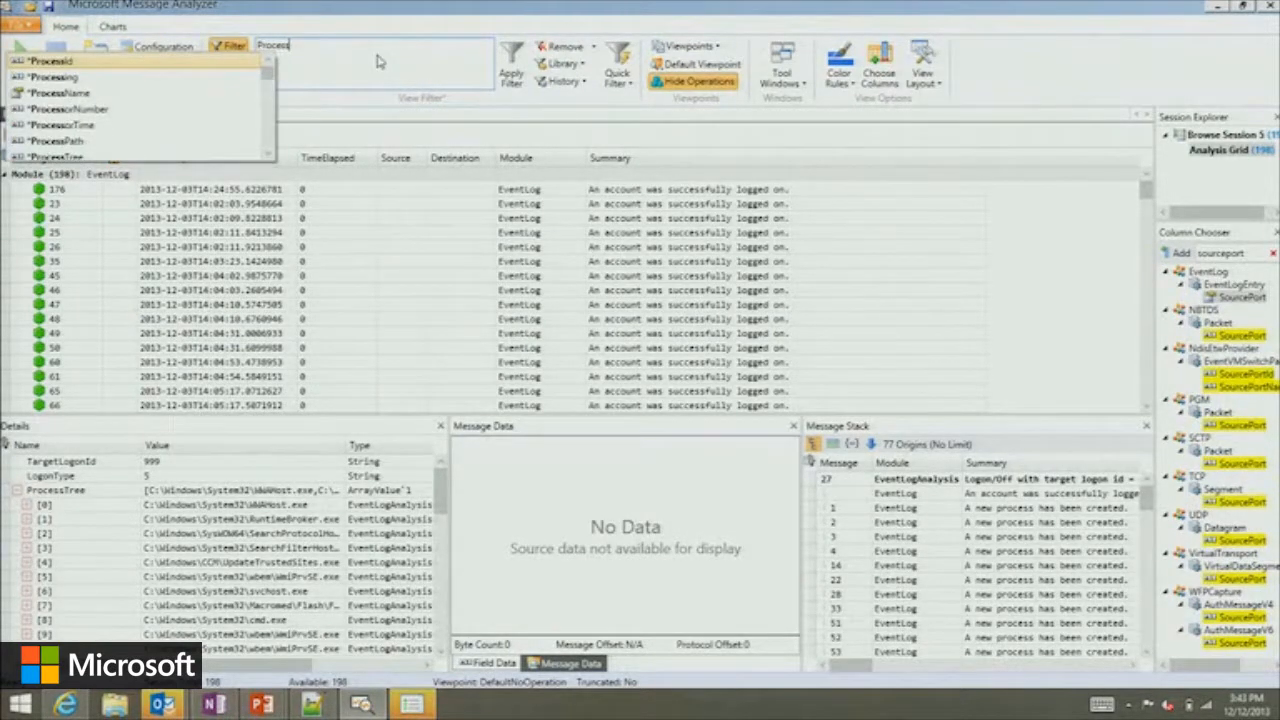
text(name)
key(Return)
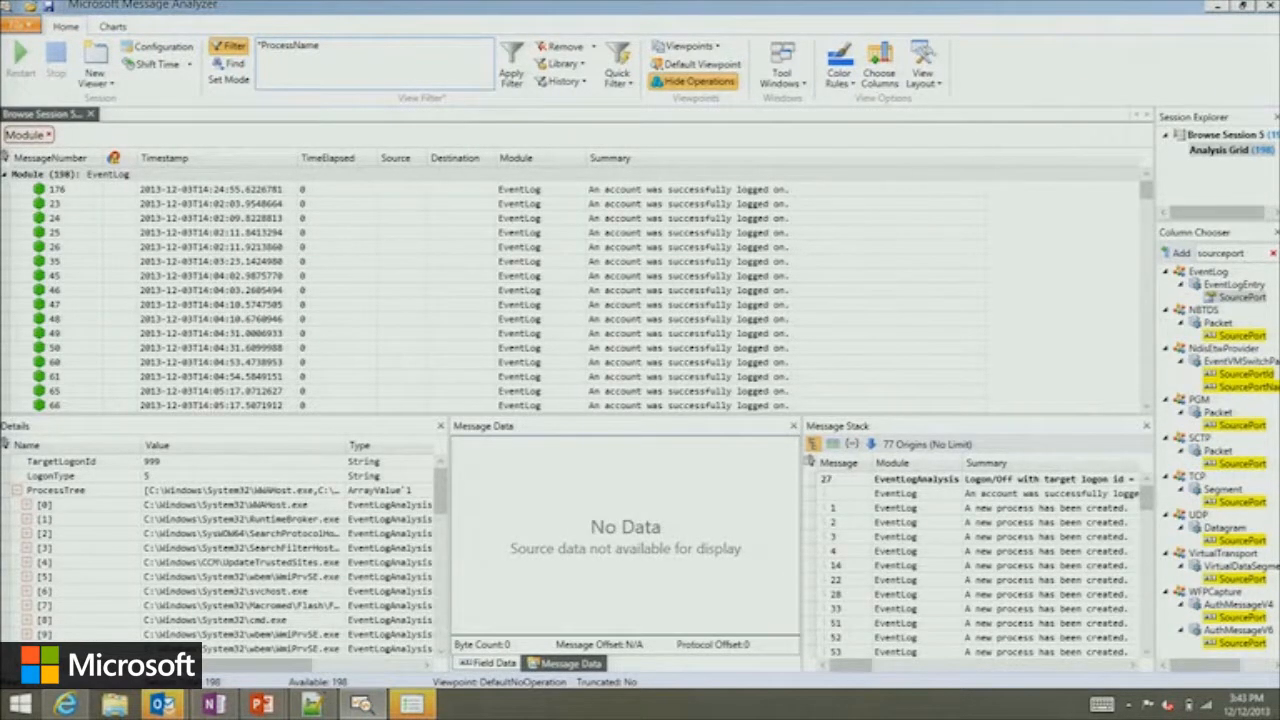
text(contains "cmd.exe")
key(ctrl+Return)
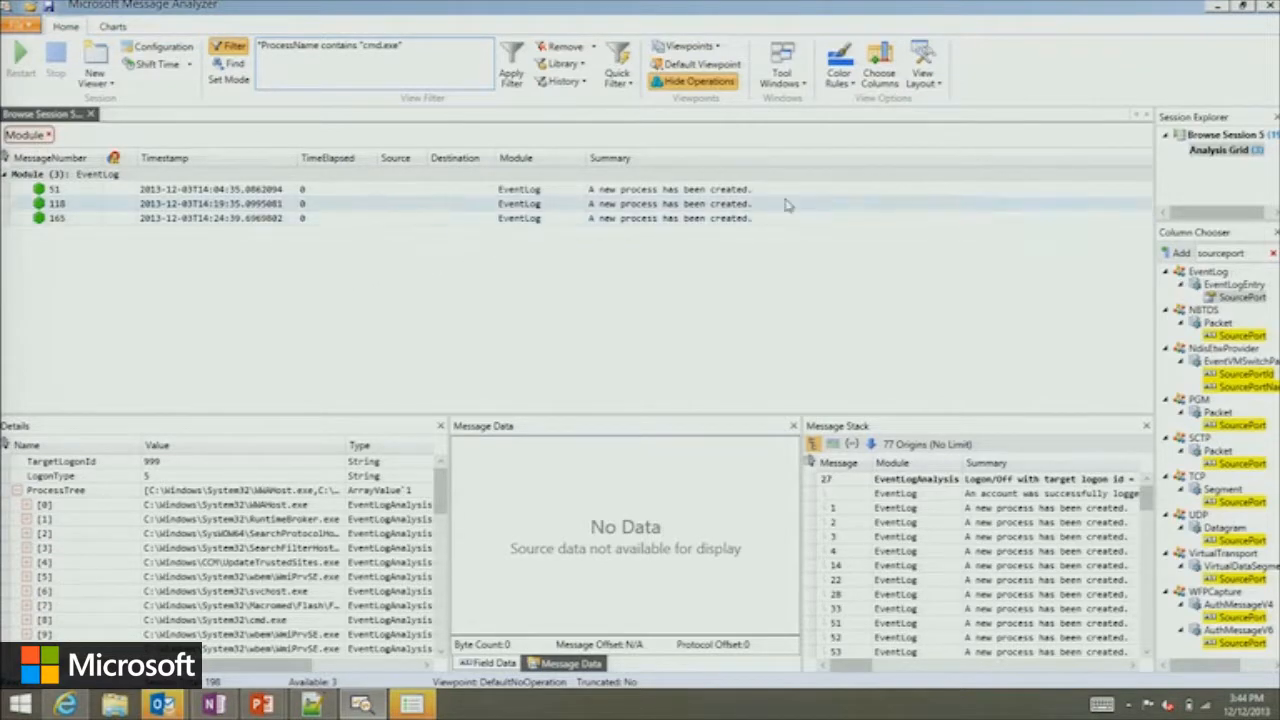
Apply the Event Log process analysis view layout and select the cmd.exe event whose parent process is winlogon.exe.
click(939, 86)
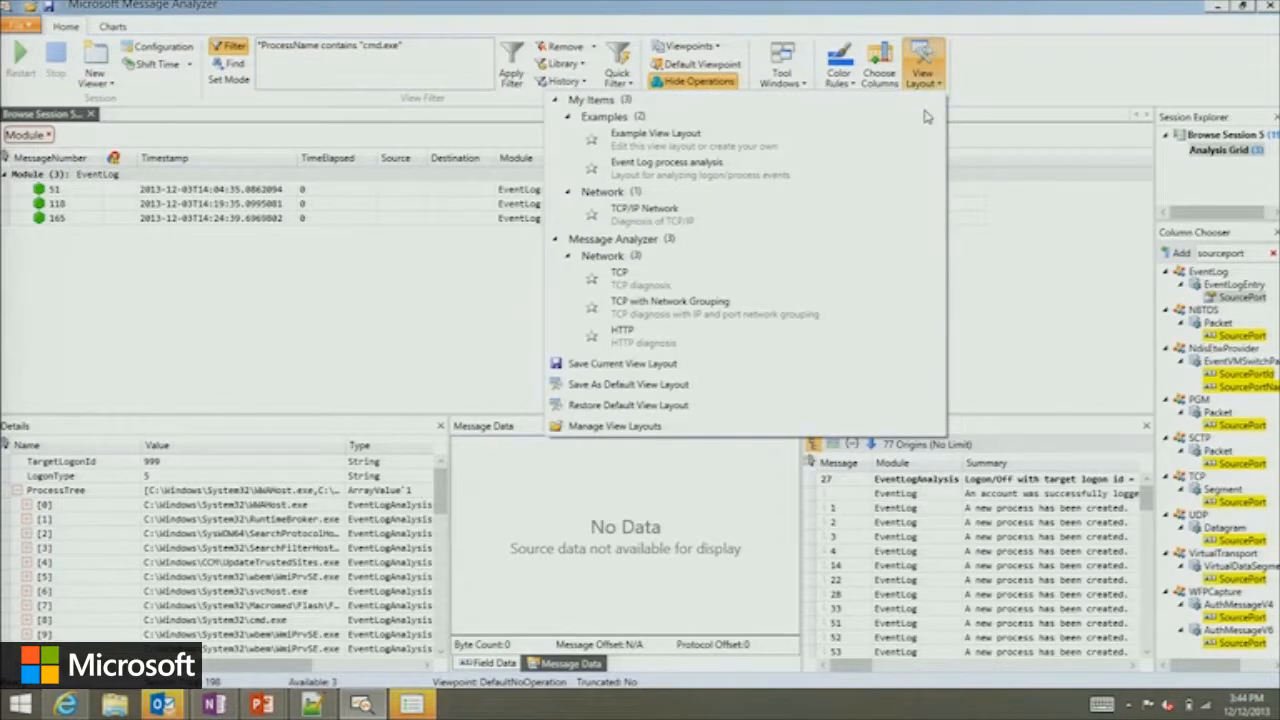
click(755, 165)
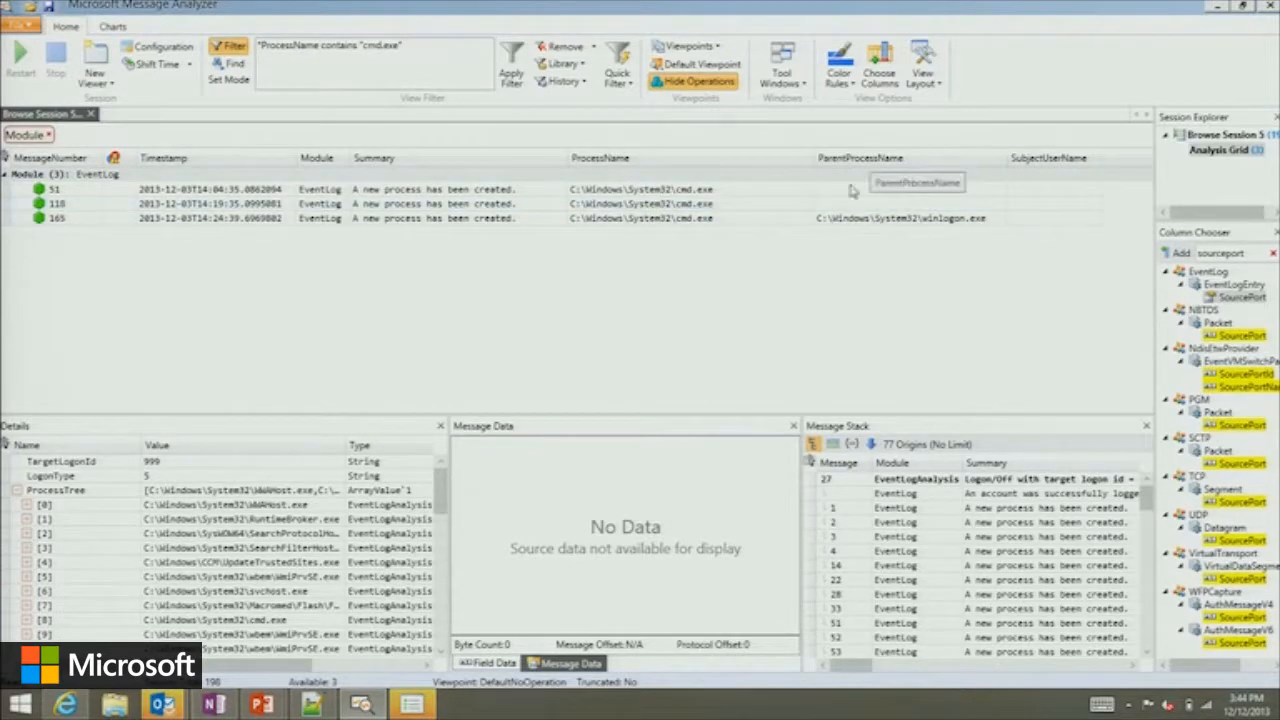
click(706, 222)
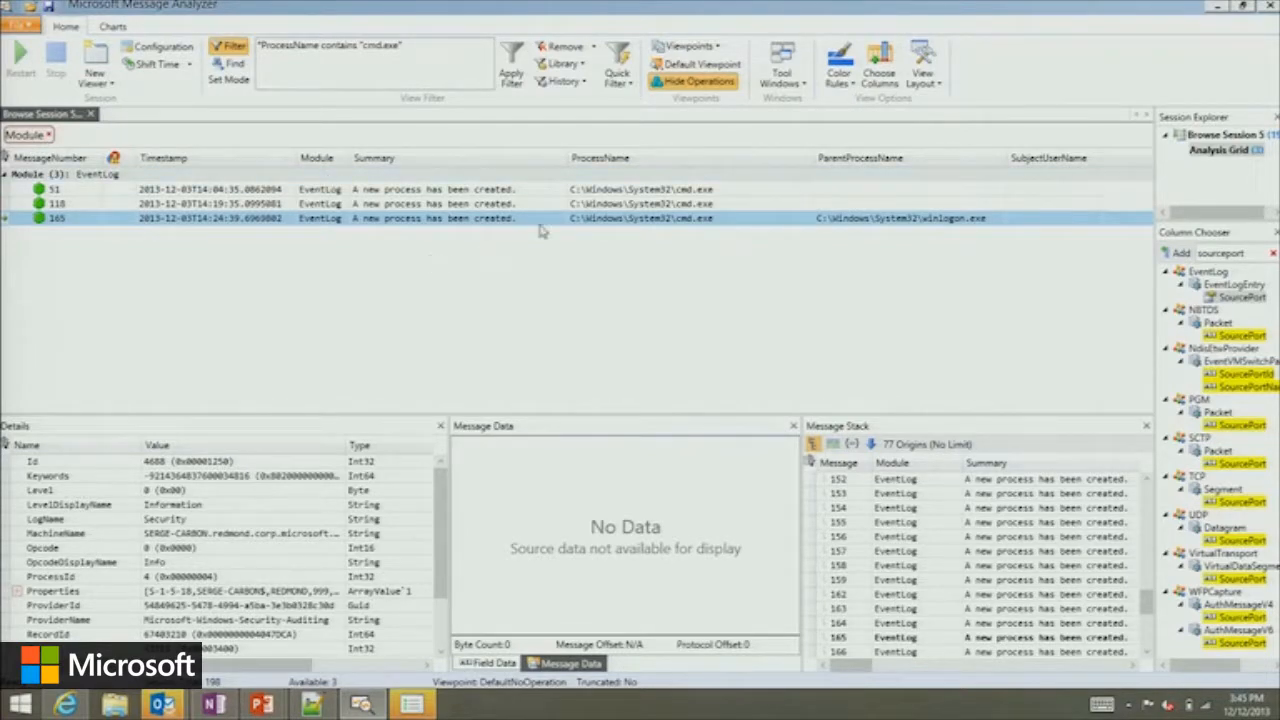
Show operations again, expand logon operation 27, and enlarge the grid to fit more of its nested events.
click(695, 82)
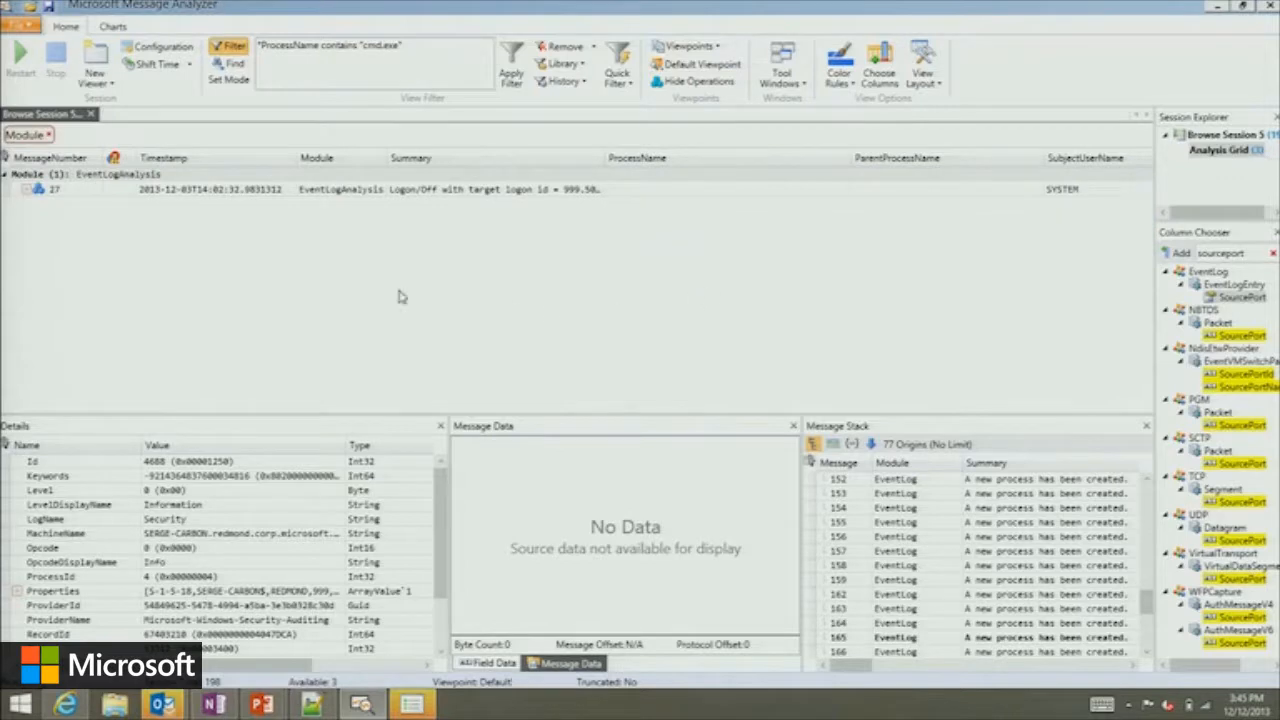
click(27, 189)
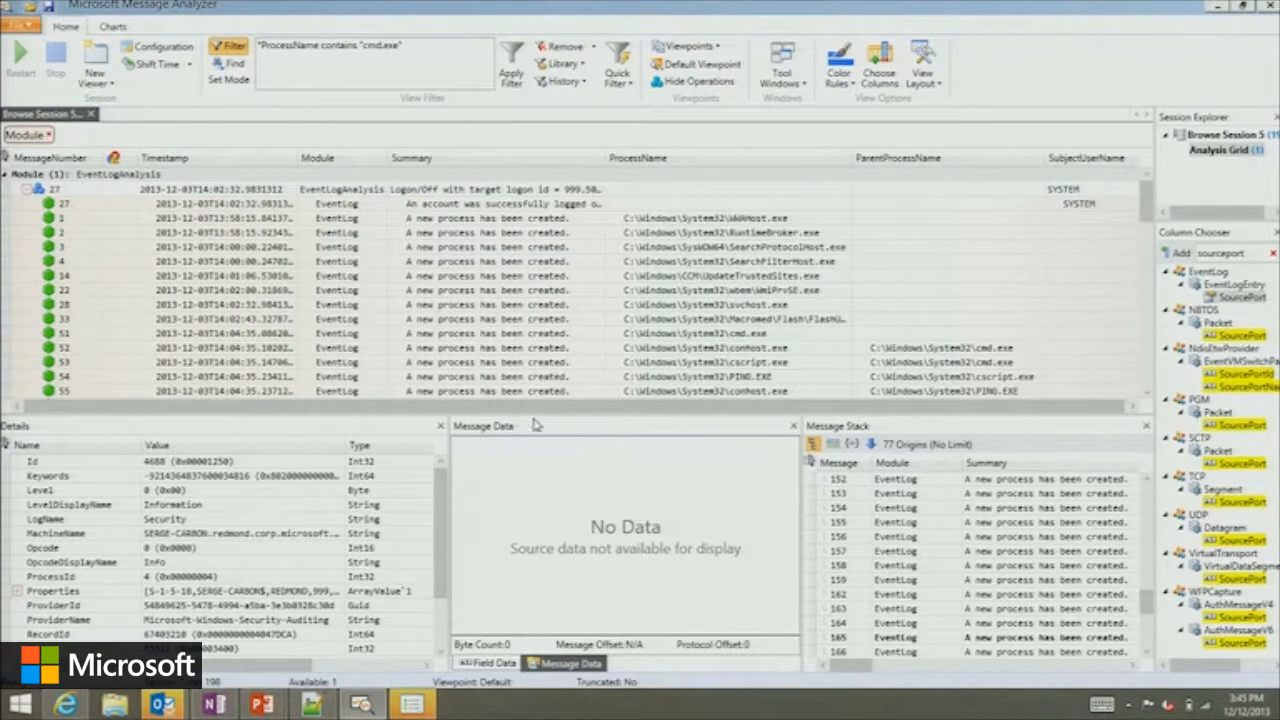
drag(531, 417, 530, 598)
Locate message 165 in the expanded operation, compare it with the originating logon's SubjectUserName, and close Browse Session 5.
scroll(588, 412, down, 1)
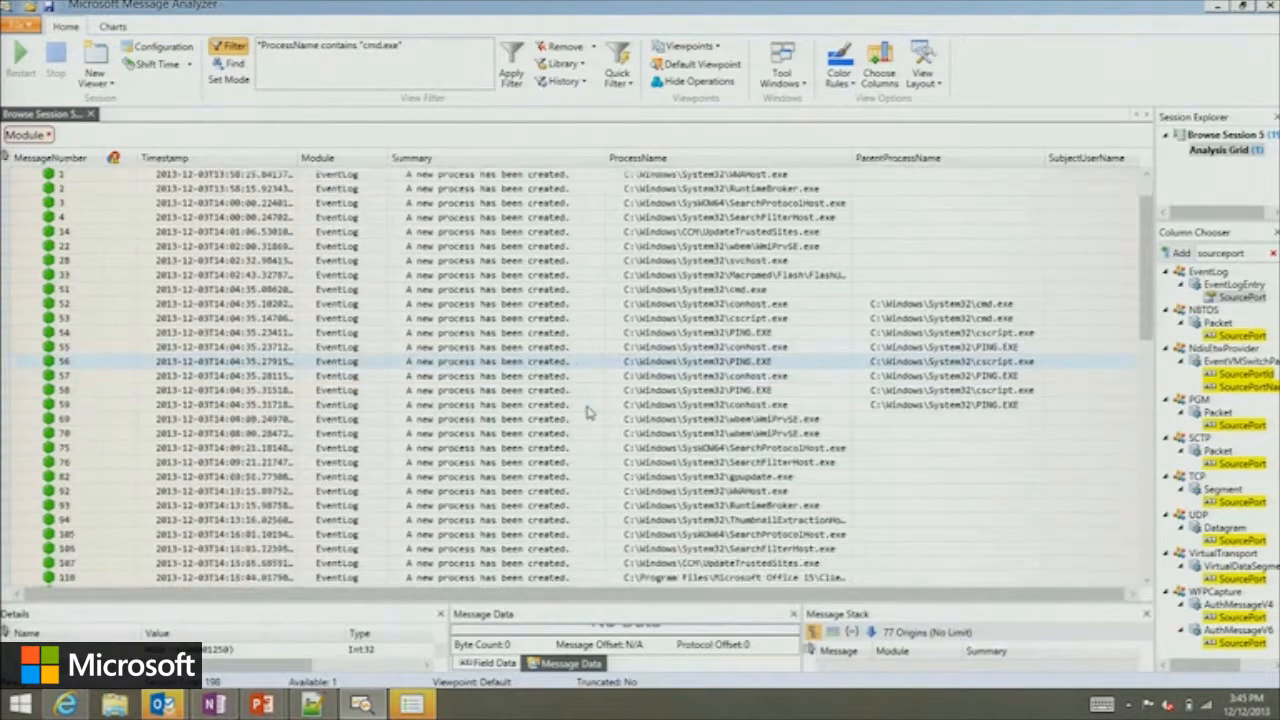
scroll(588, 412, down, 9)
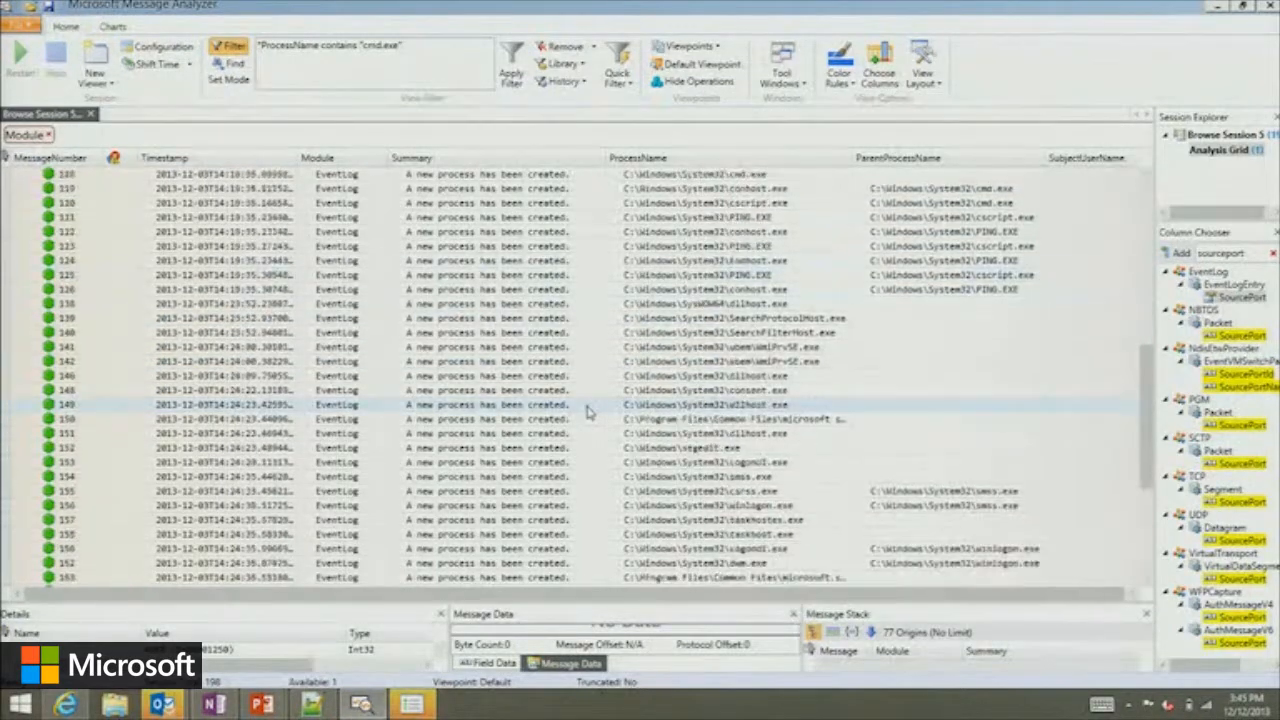
scroll(588, 412, down, 2)
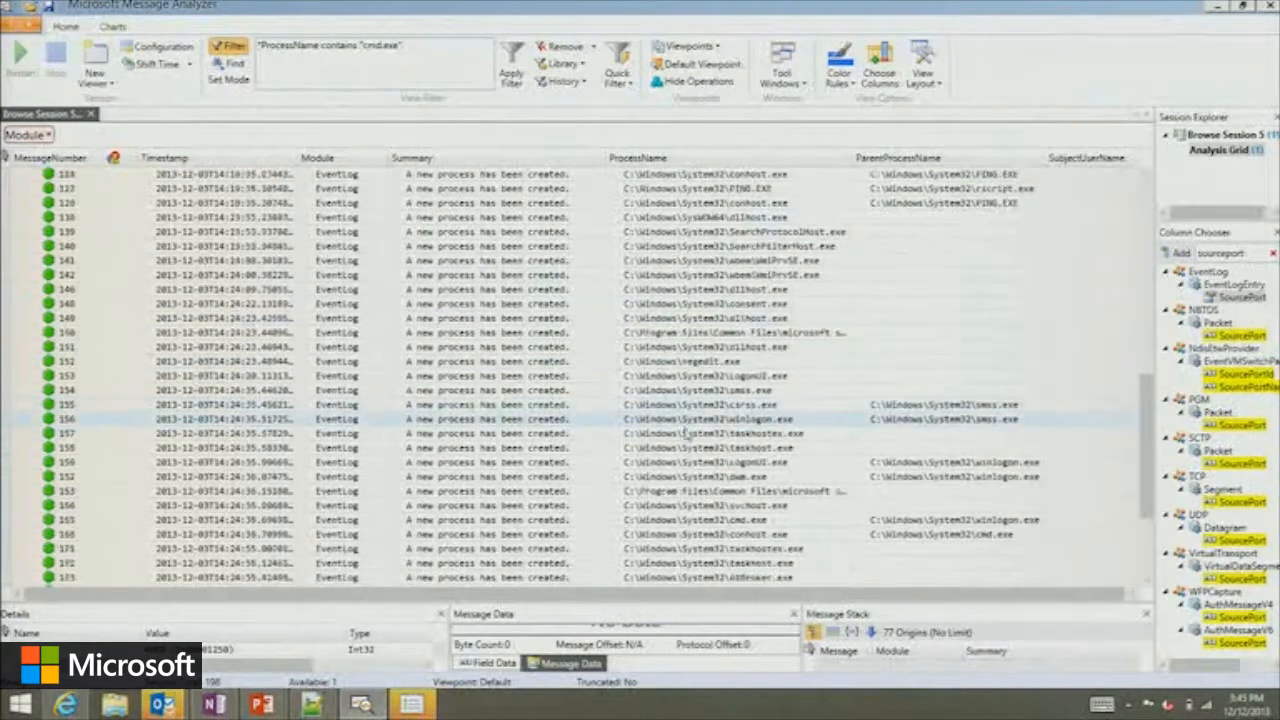
click(796, 522)
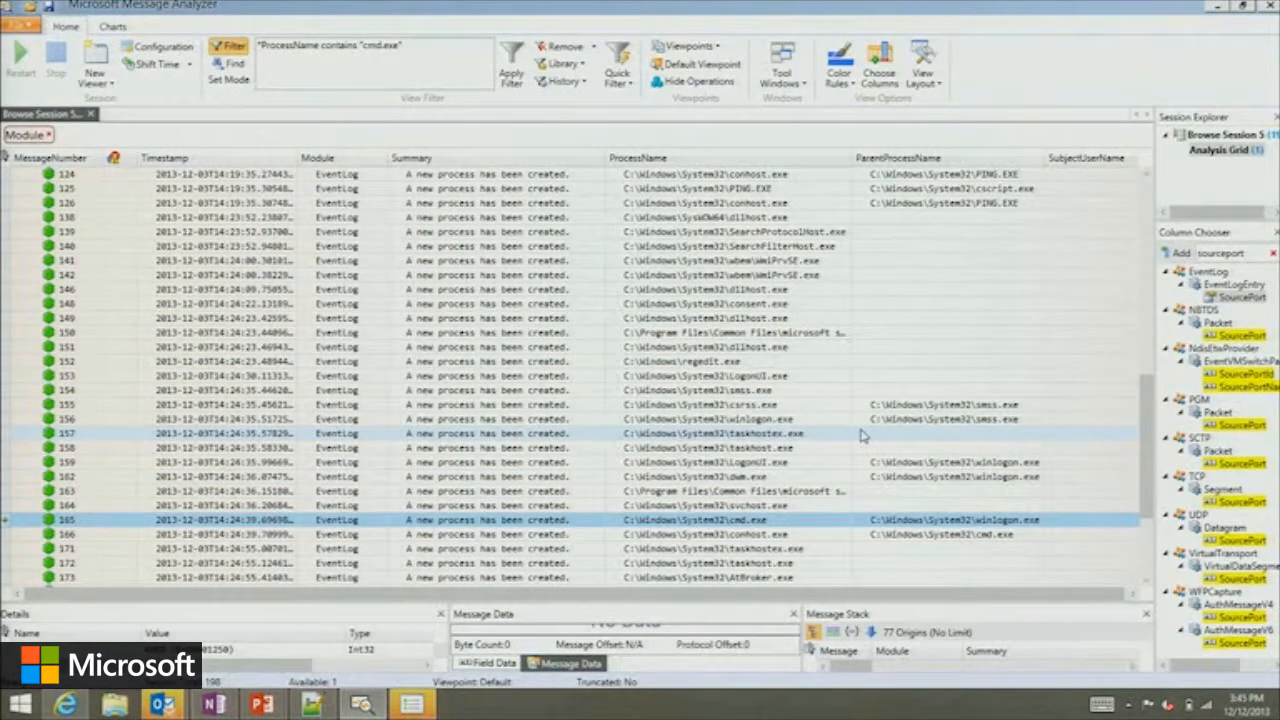
scroll(862, 435, up, 12)
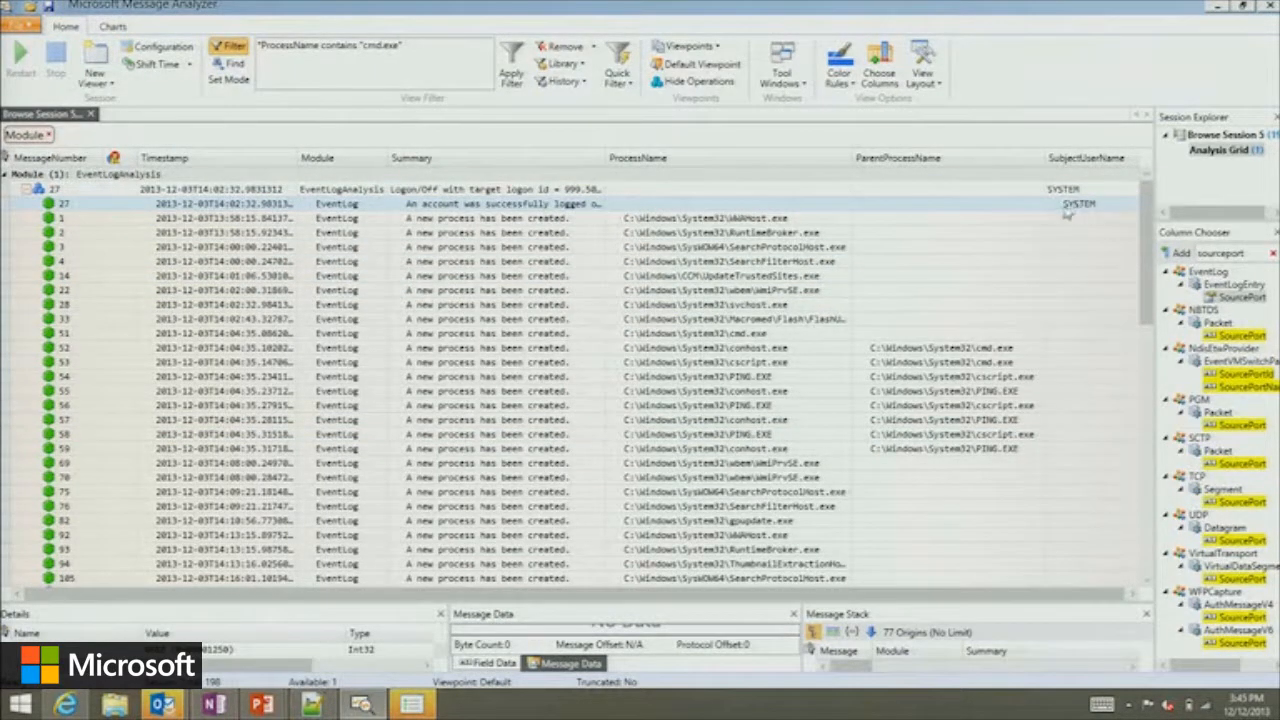
scroll(640, 330, down, 15)
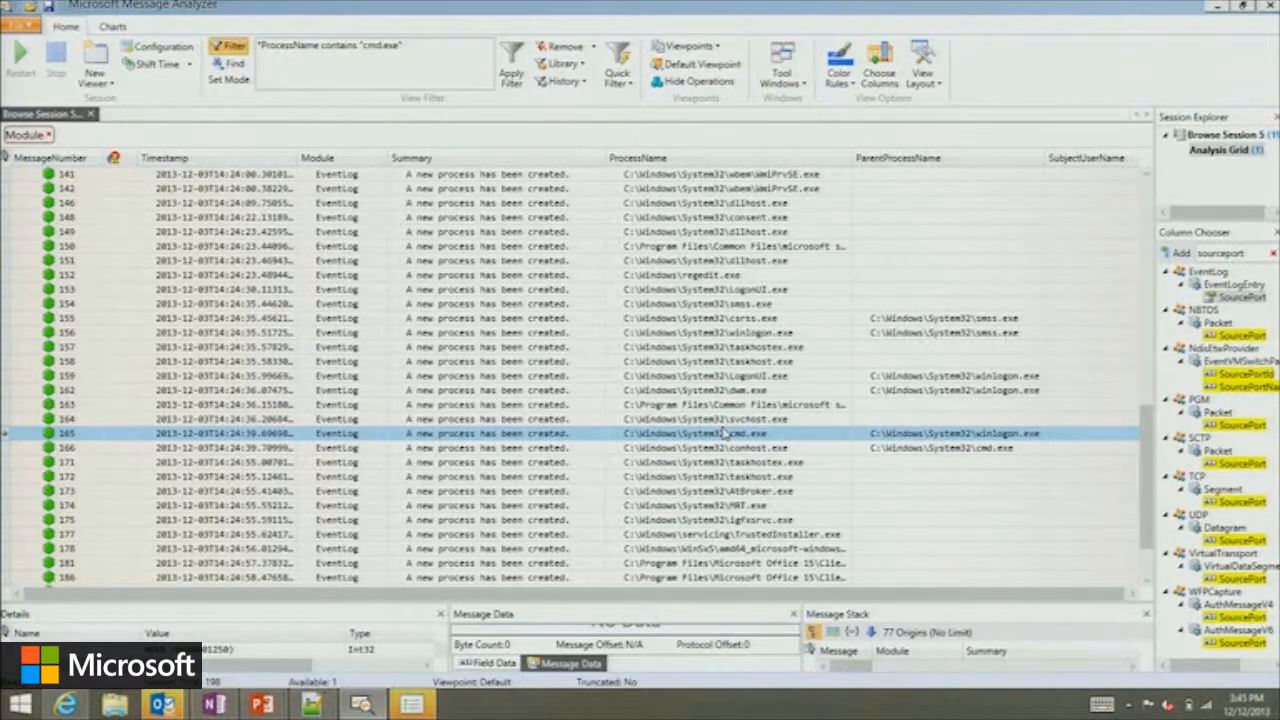
scroll(725, 432, up, 15)
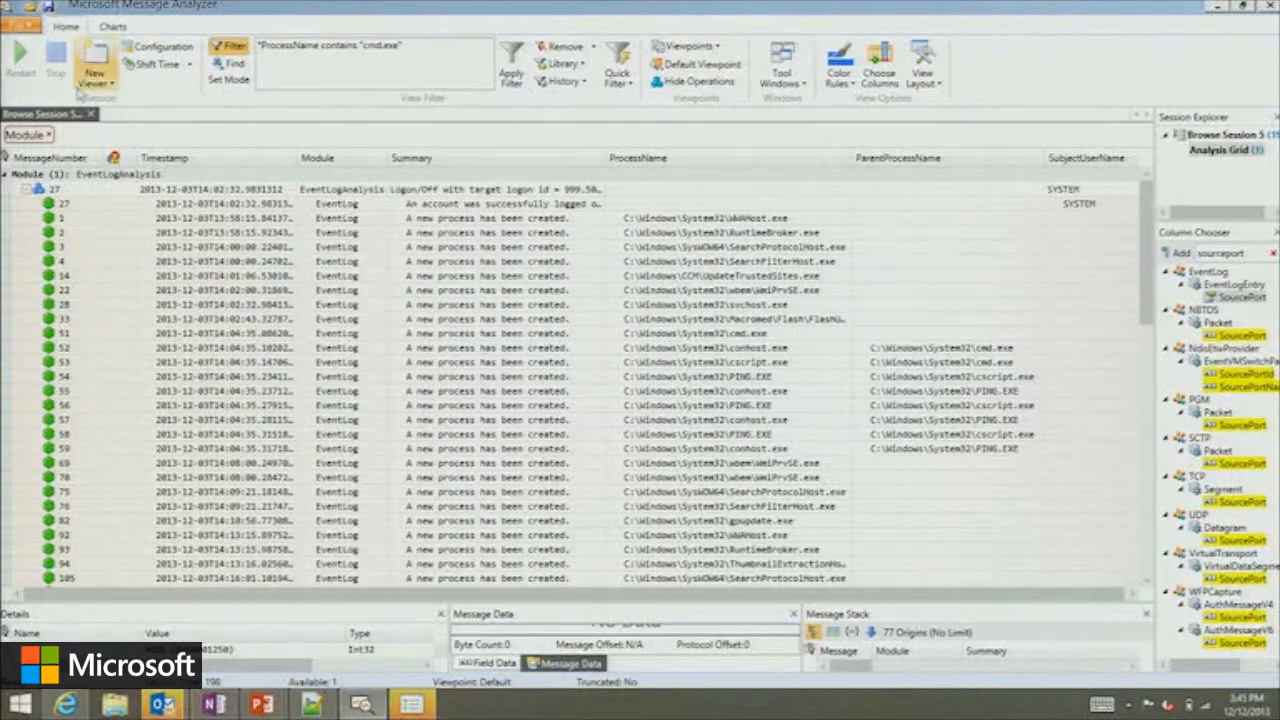
click(91, 114)
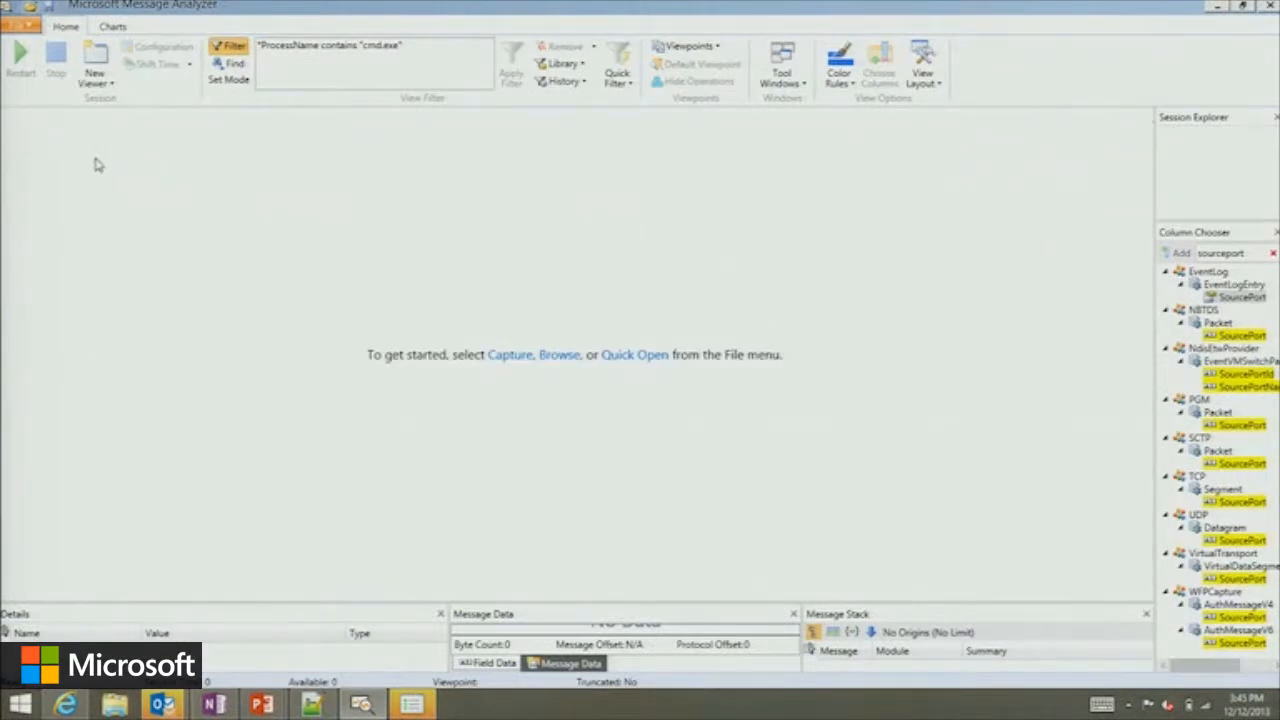